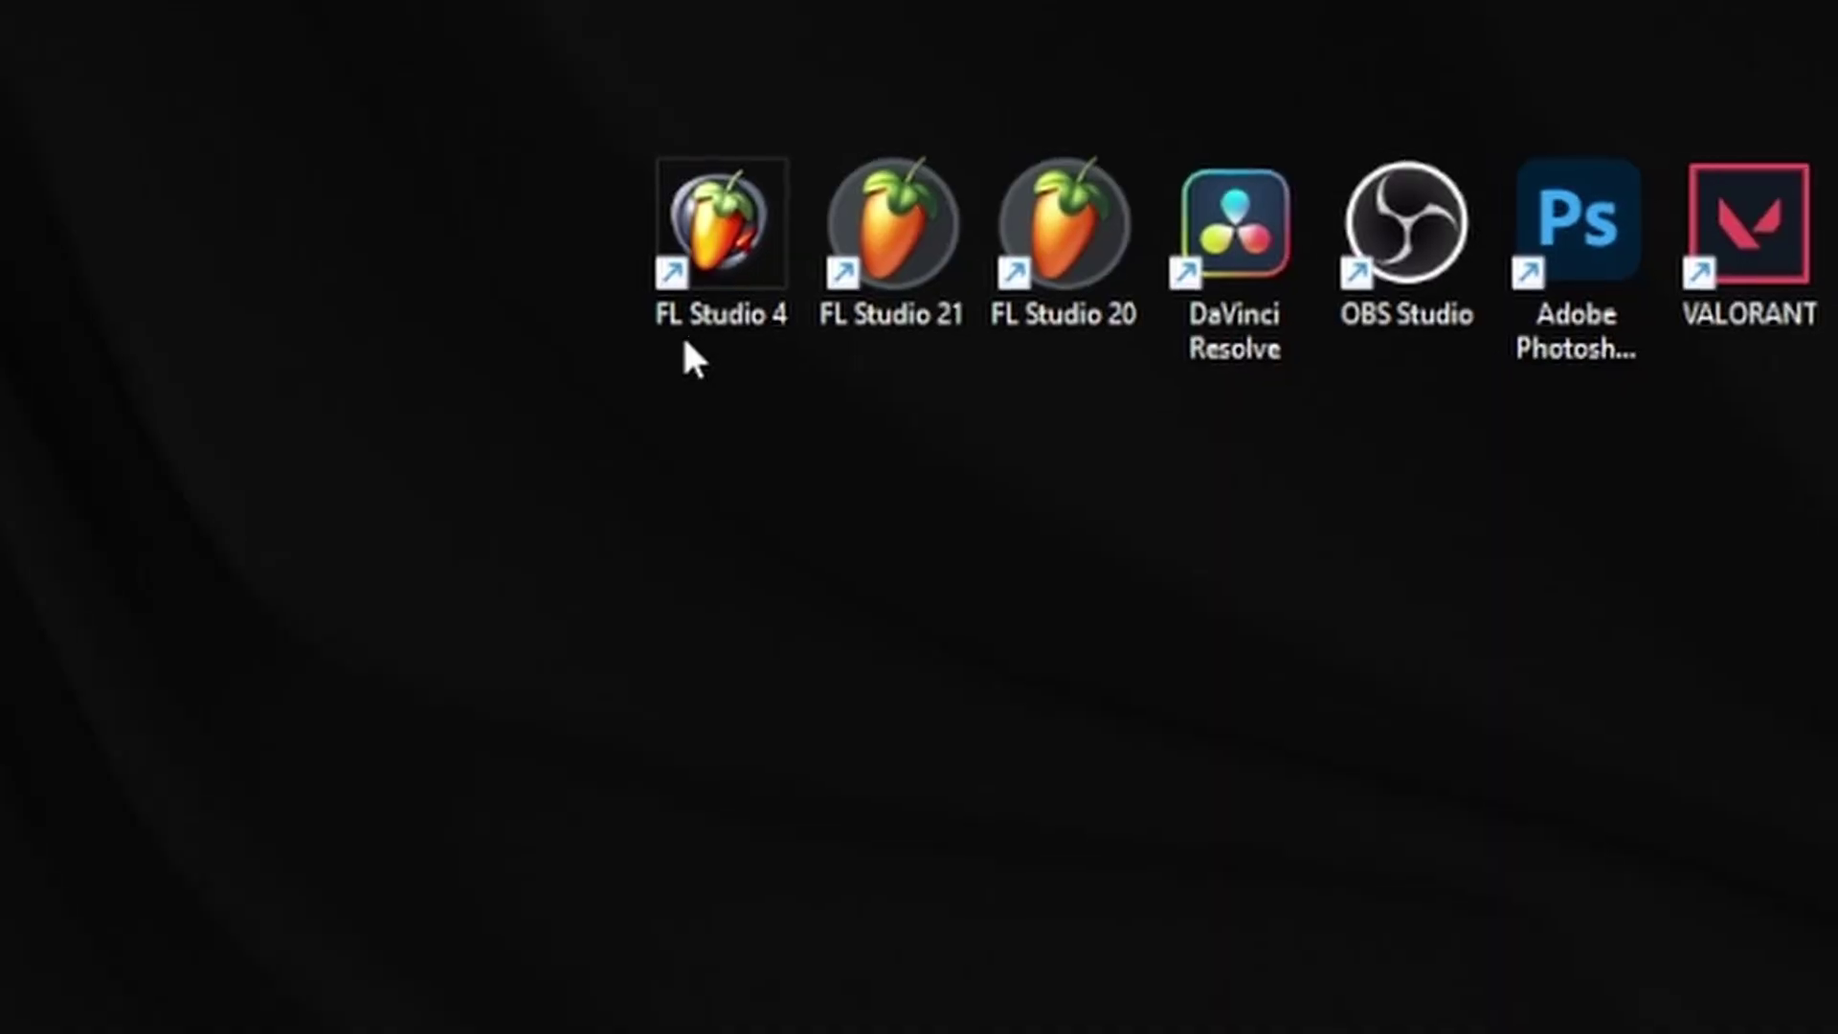
Step: Launch FL Studio 4 and dismiss the What's New notice to show the demo song's Playlist
double_click(736, 250)
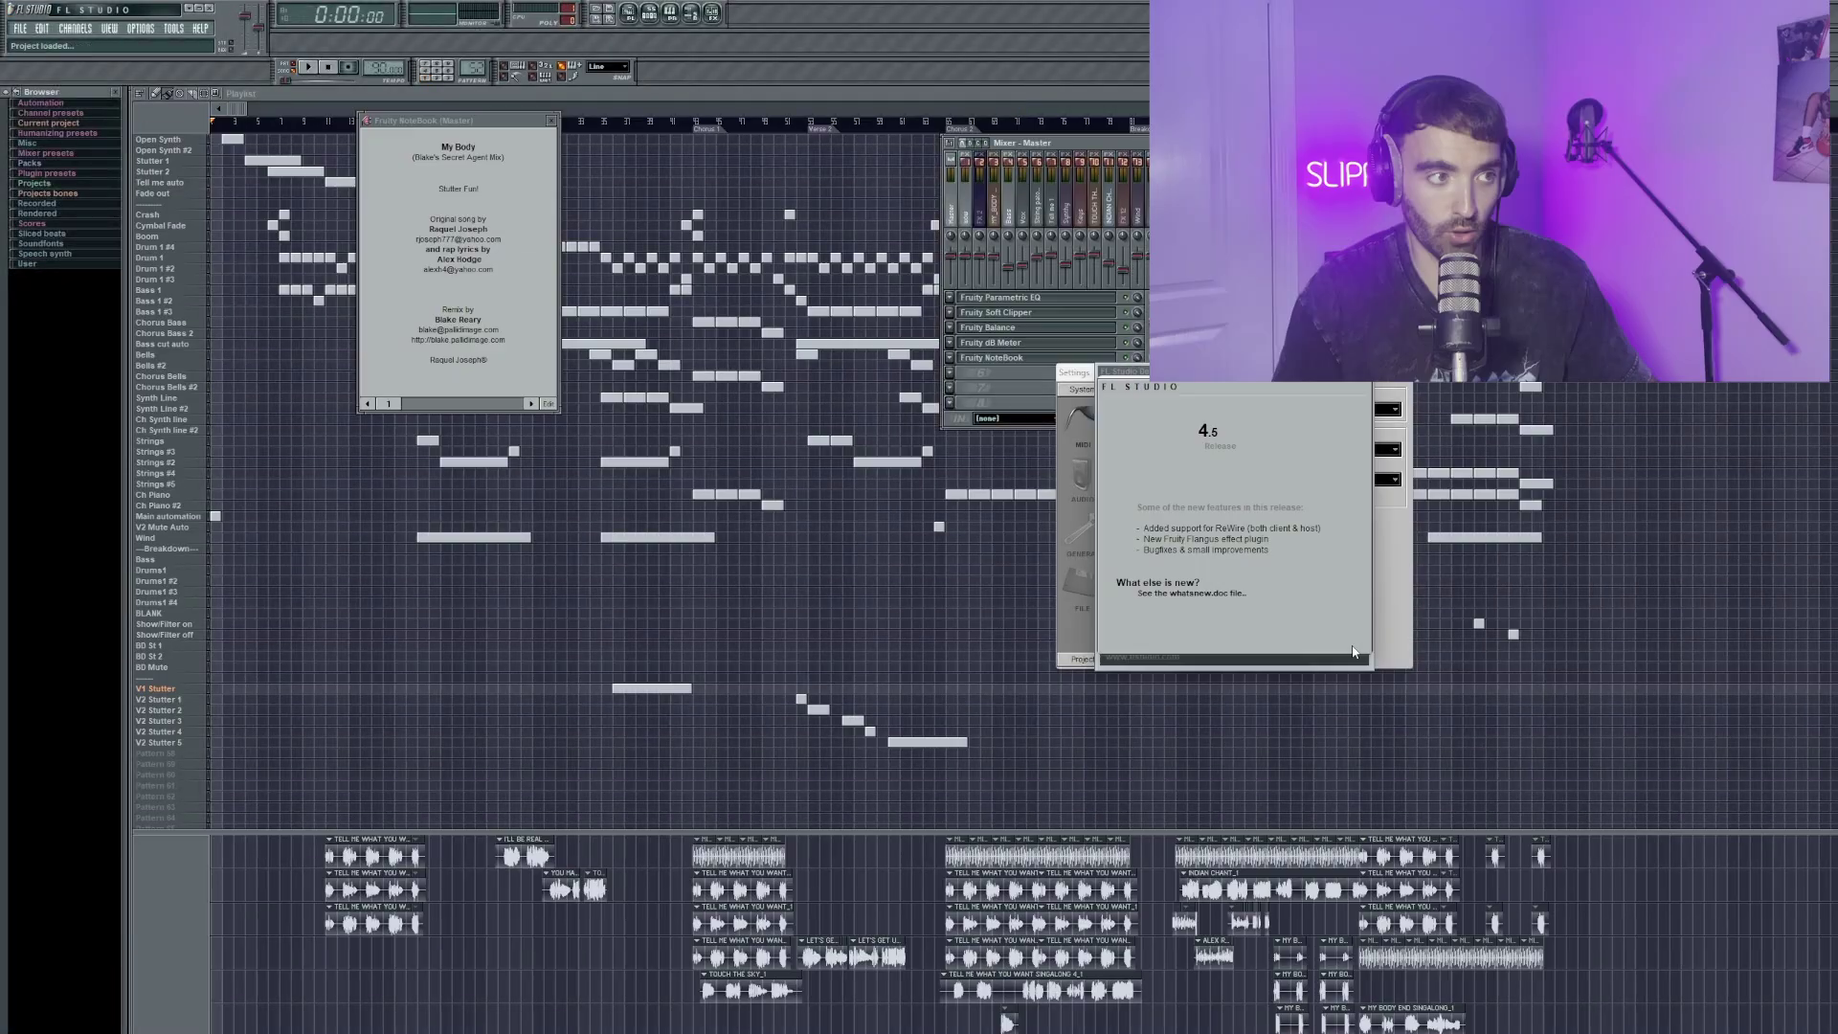
left_click(1360, 640)
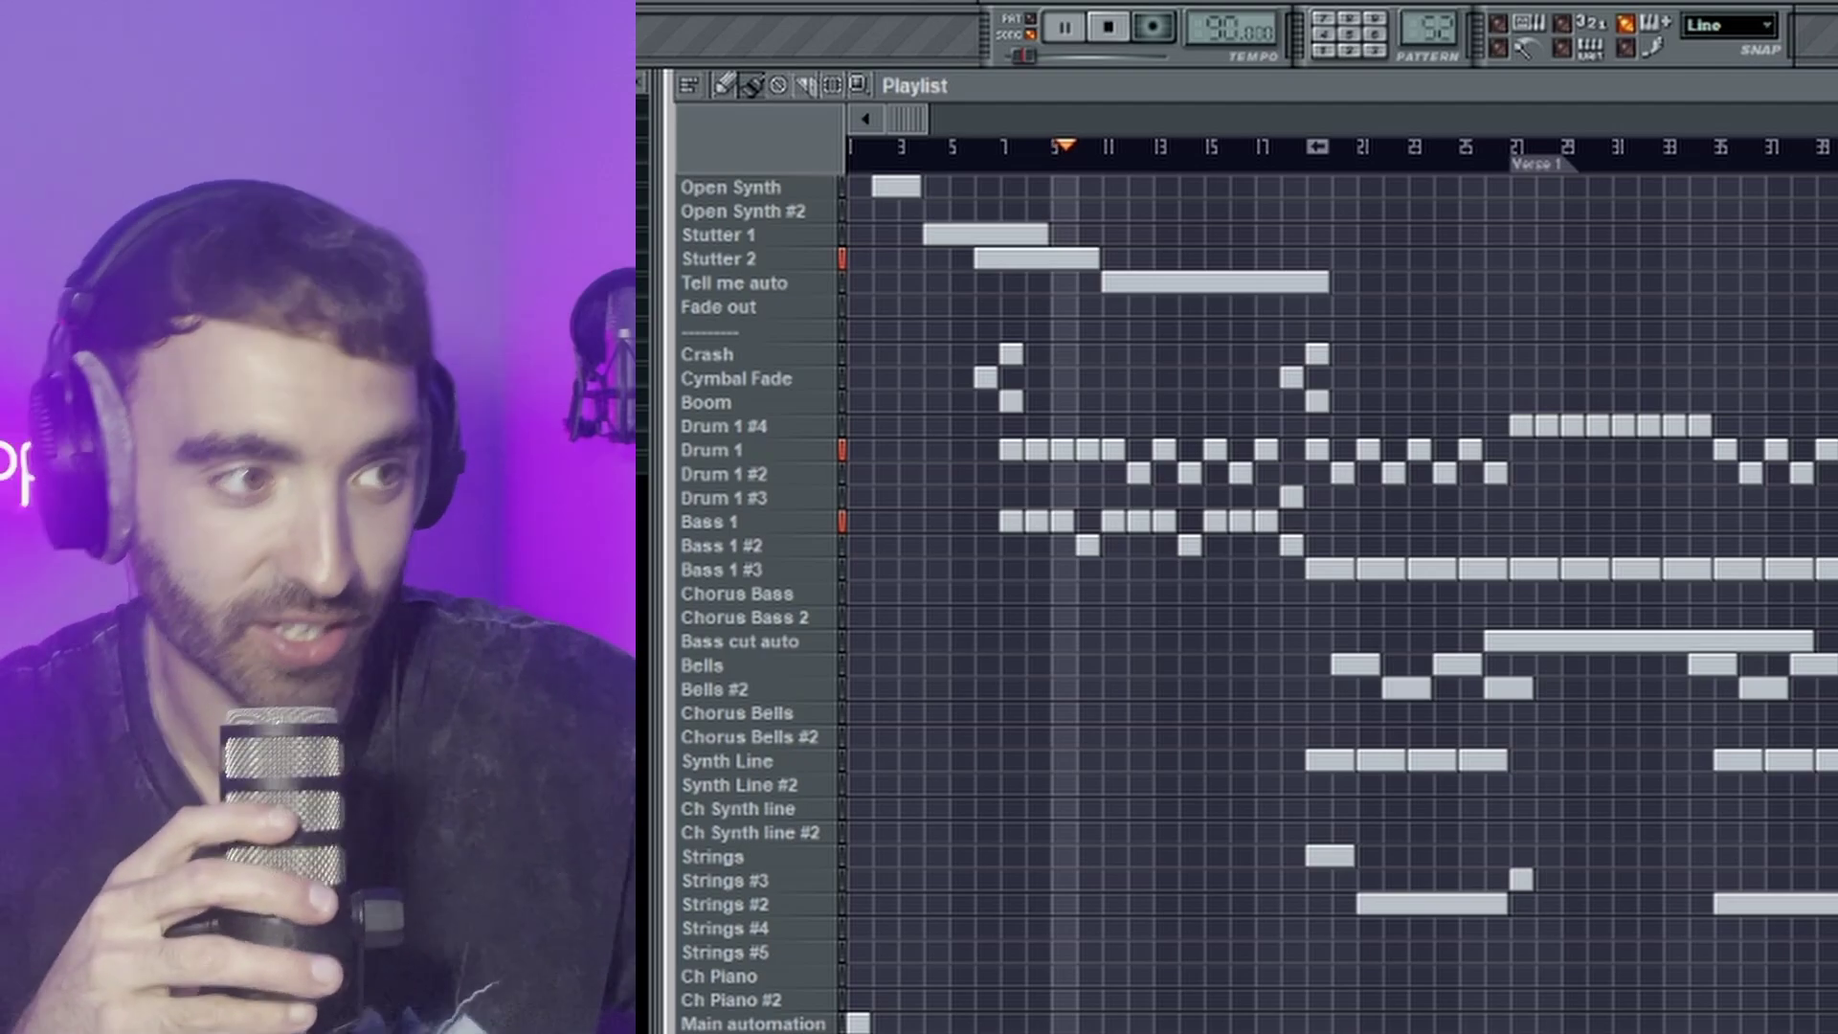
Step: Stop the demo song, move the playhead to around bar 19 and zoom the playlist
key("space")
left_click(1341, 165)
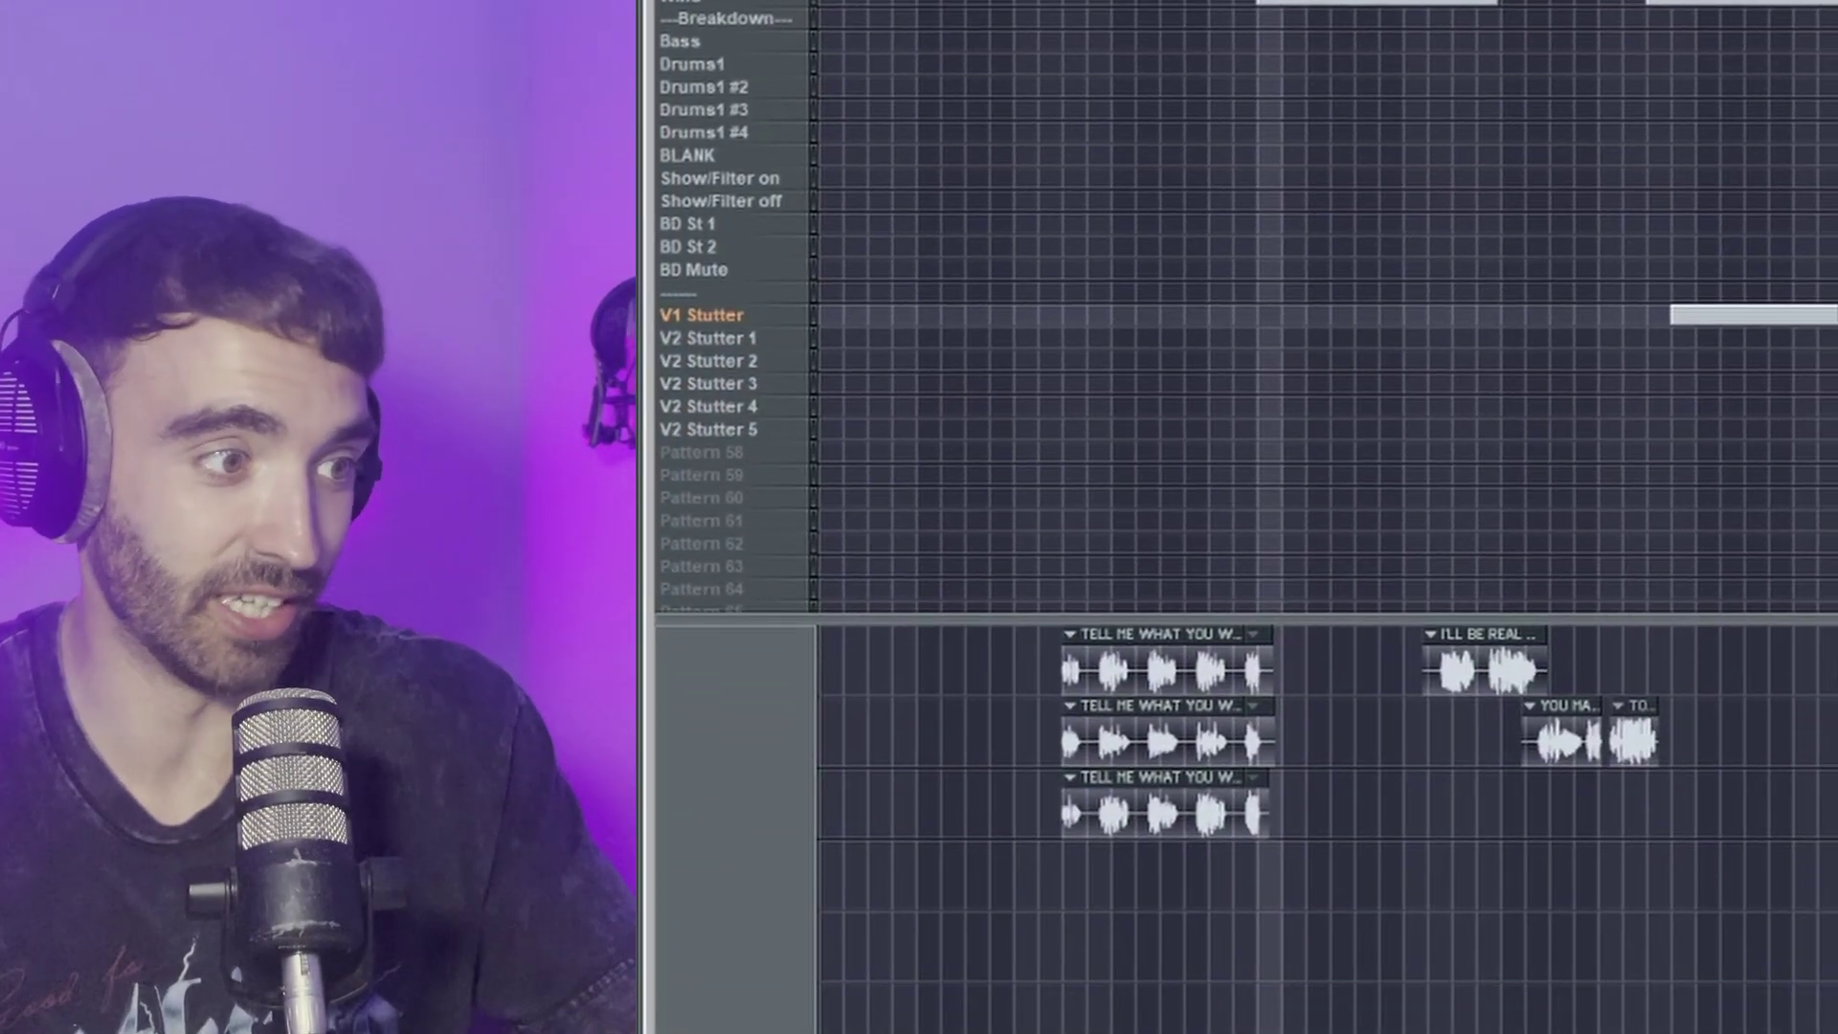
scroll(1291, 479, "up", 3)
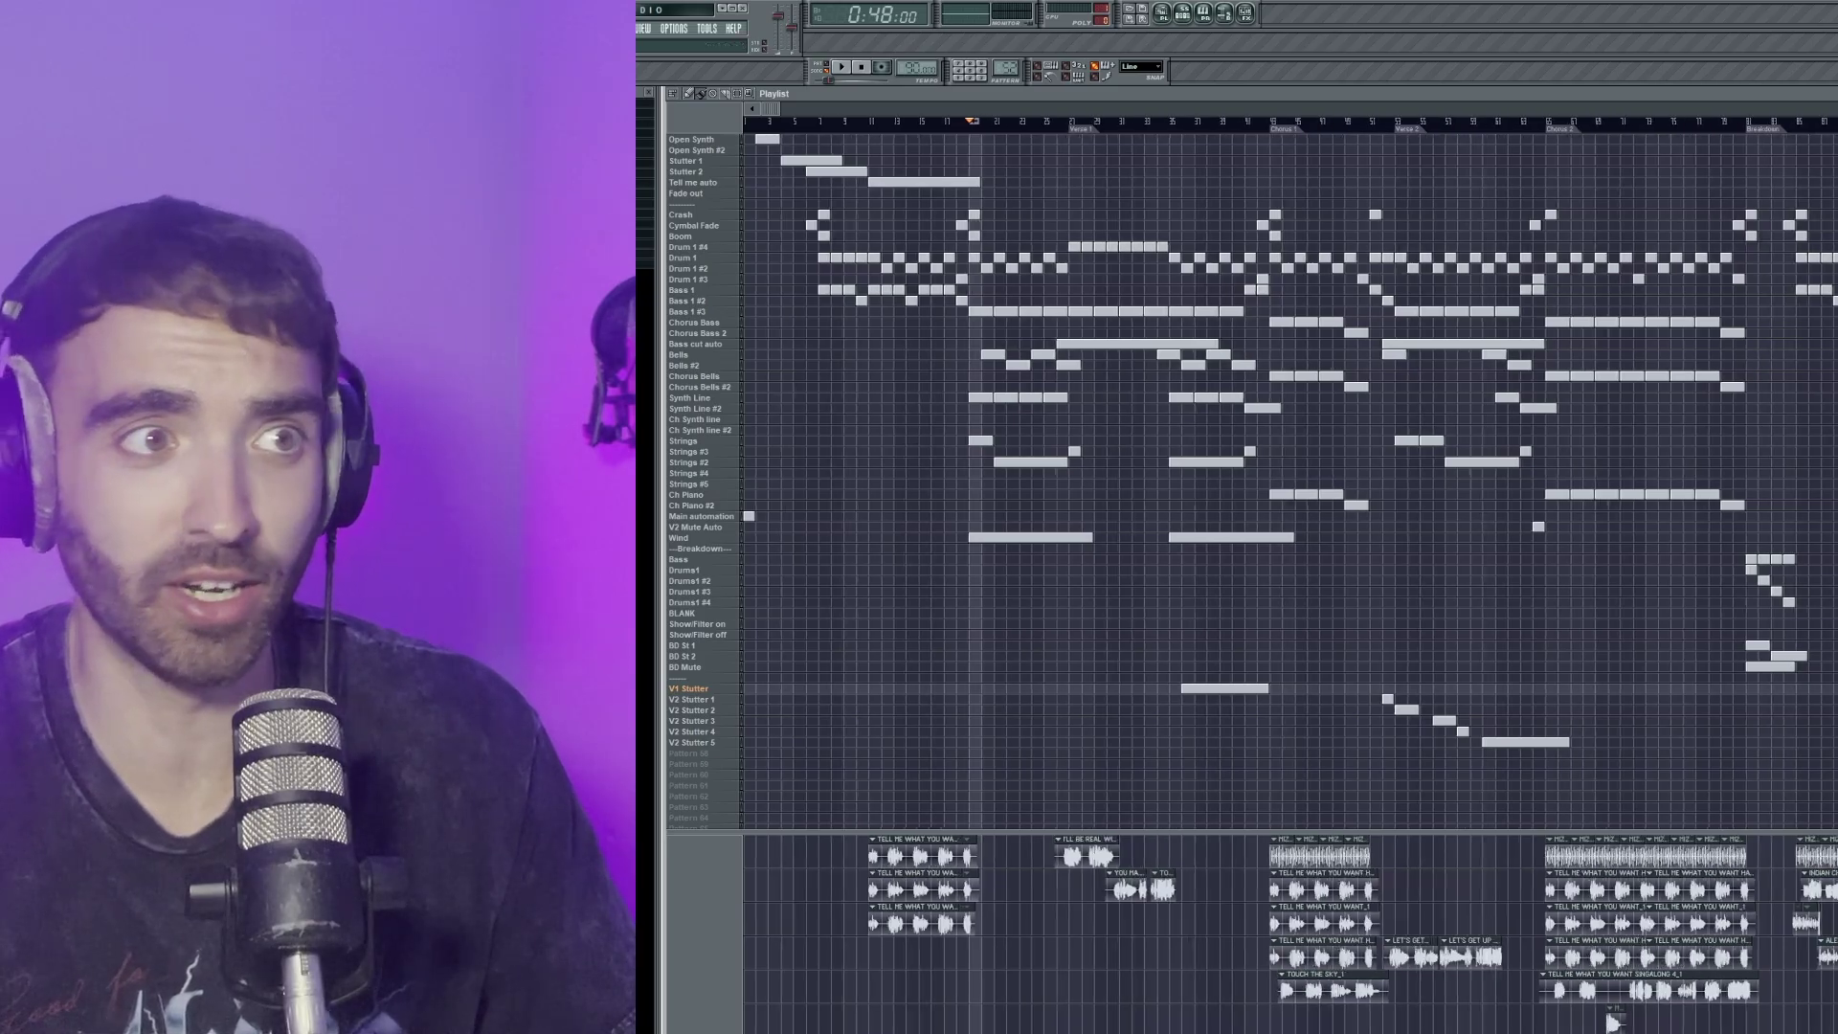
scroll(1242, 423, "up", 3)
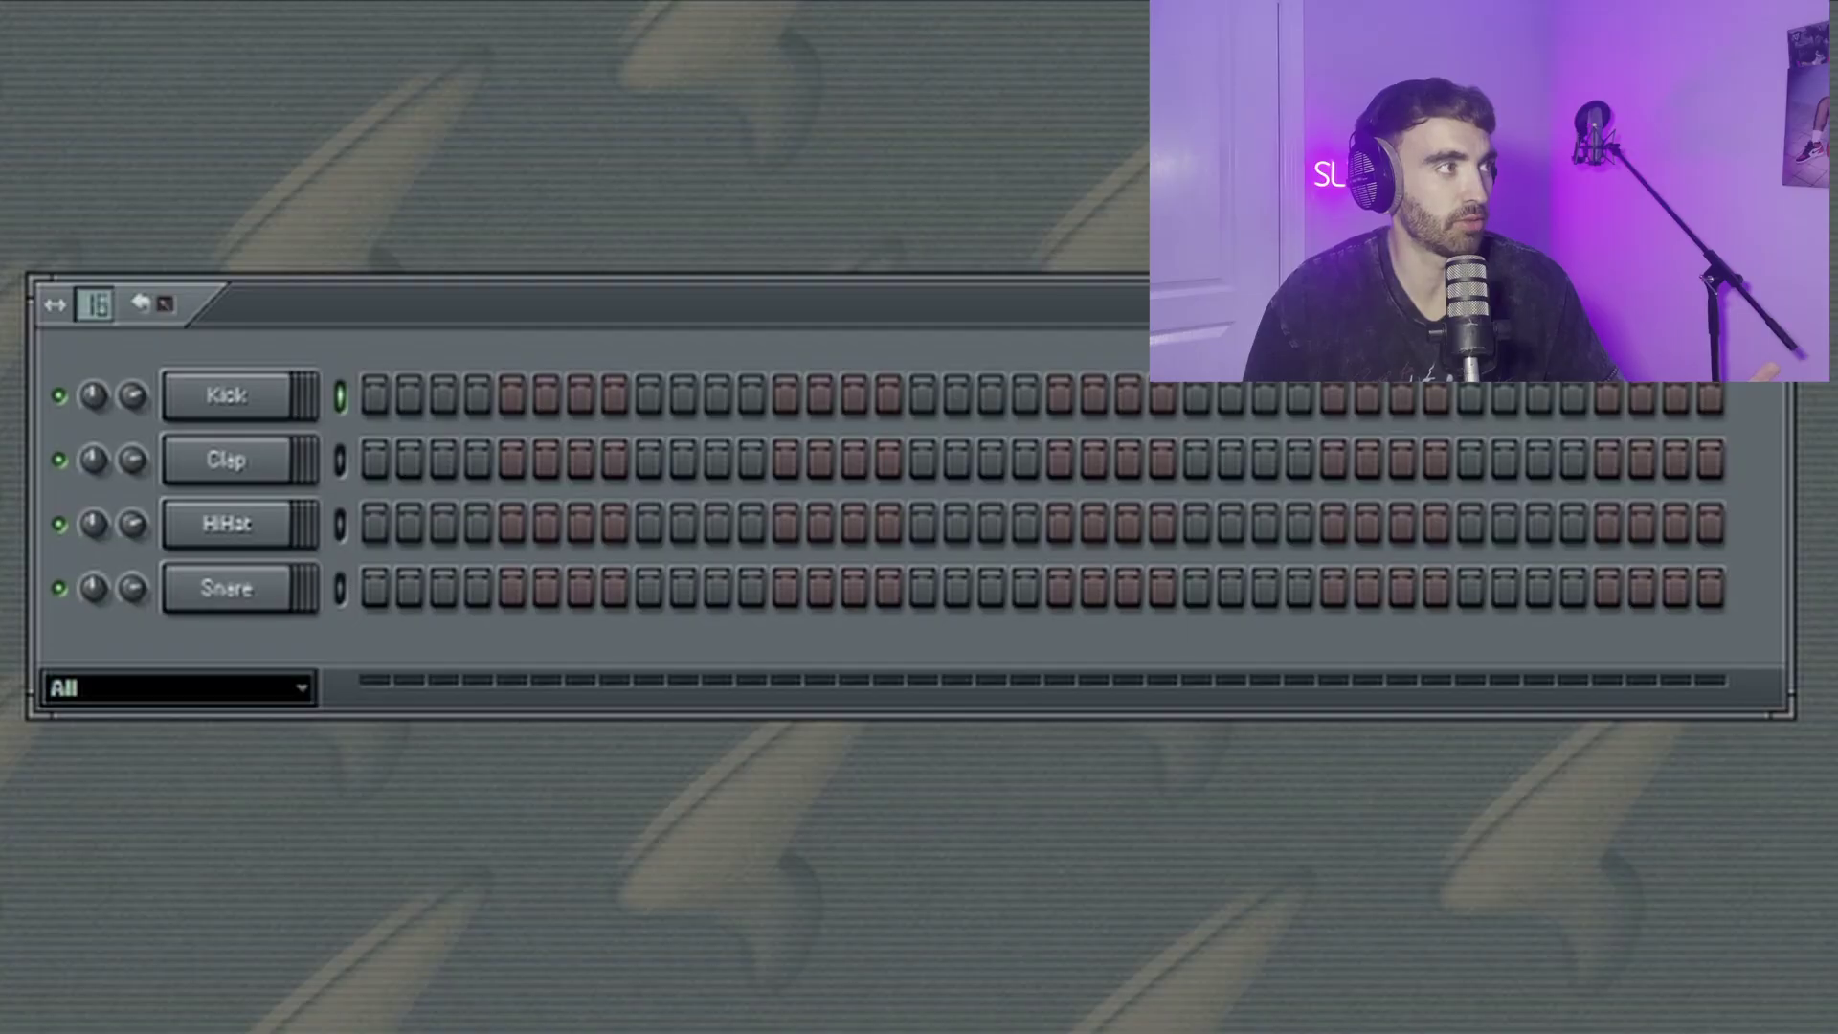
Step: Lengthen the drum pattern's step count, select mixer track FX 1 and open the Kick channel's settings
left_click_drag(97, 306, 96, 287)
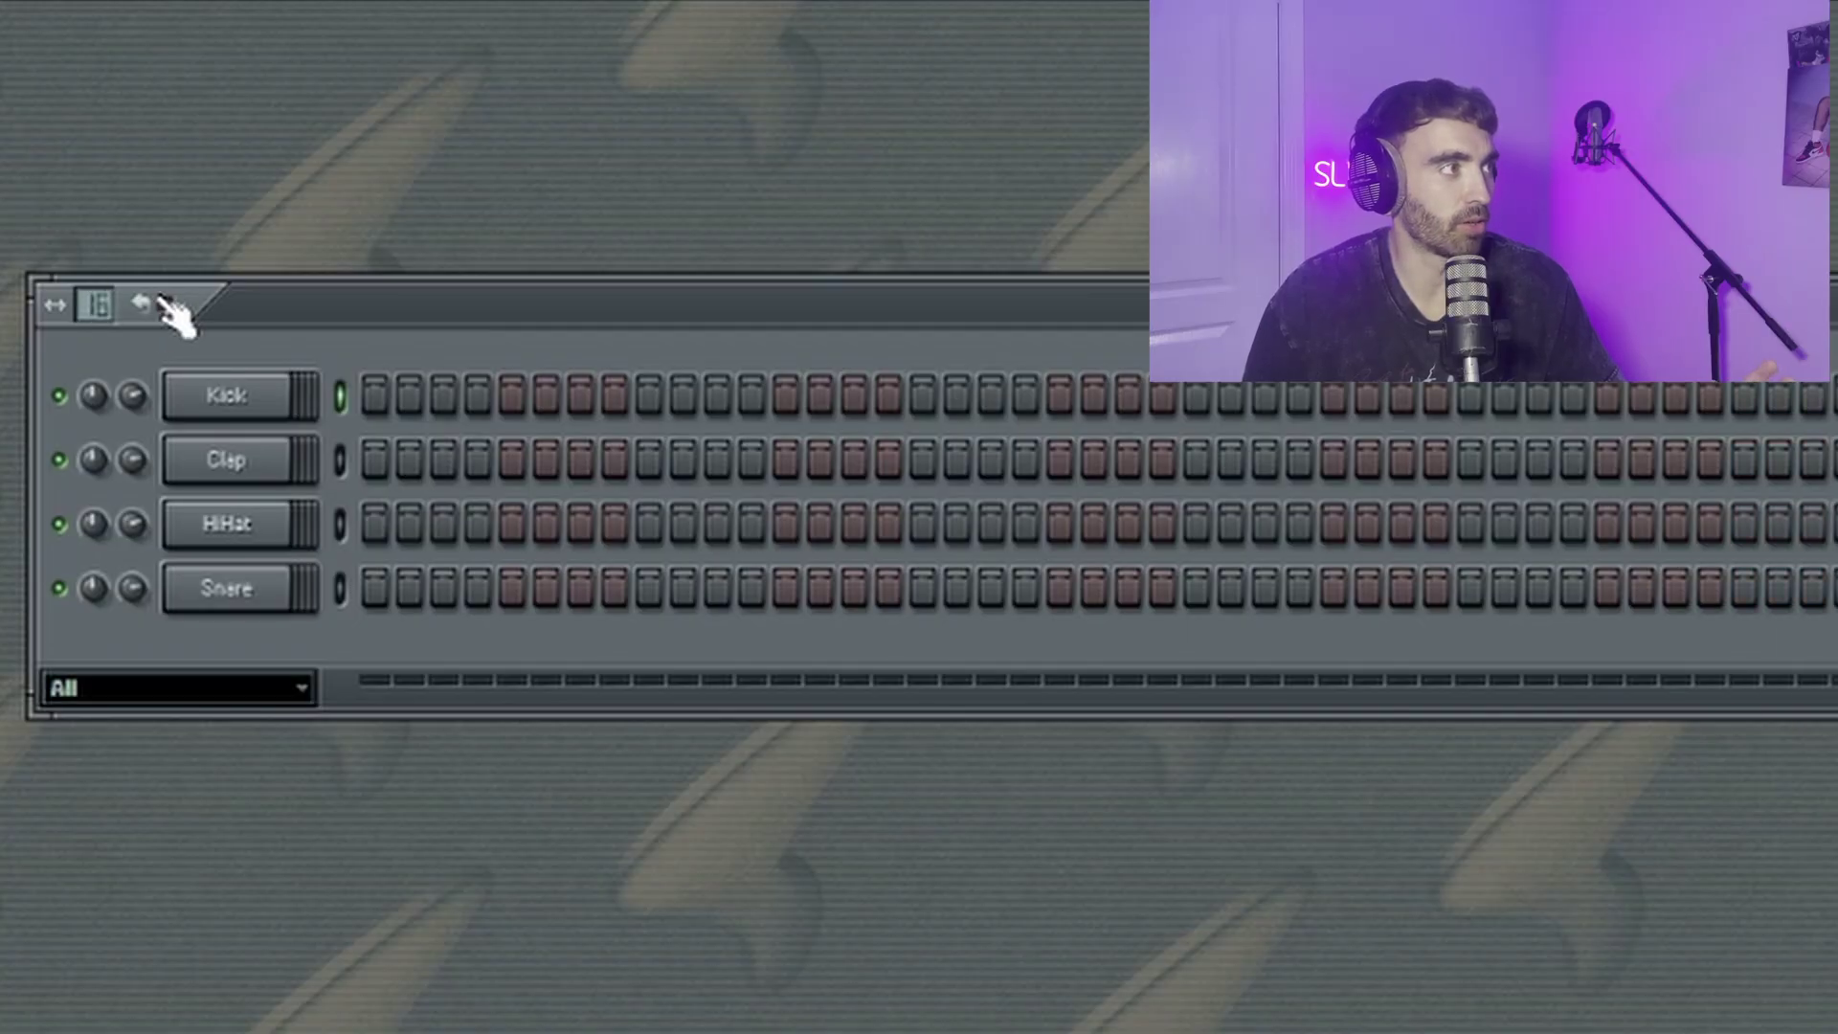
key("F9")
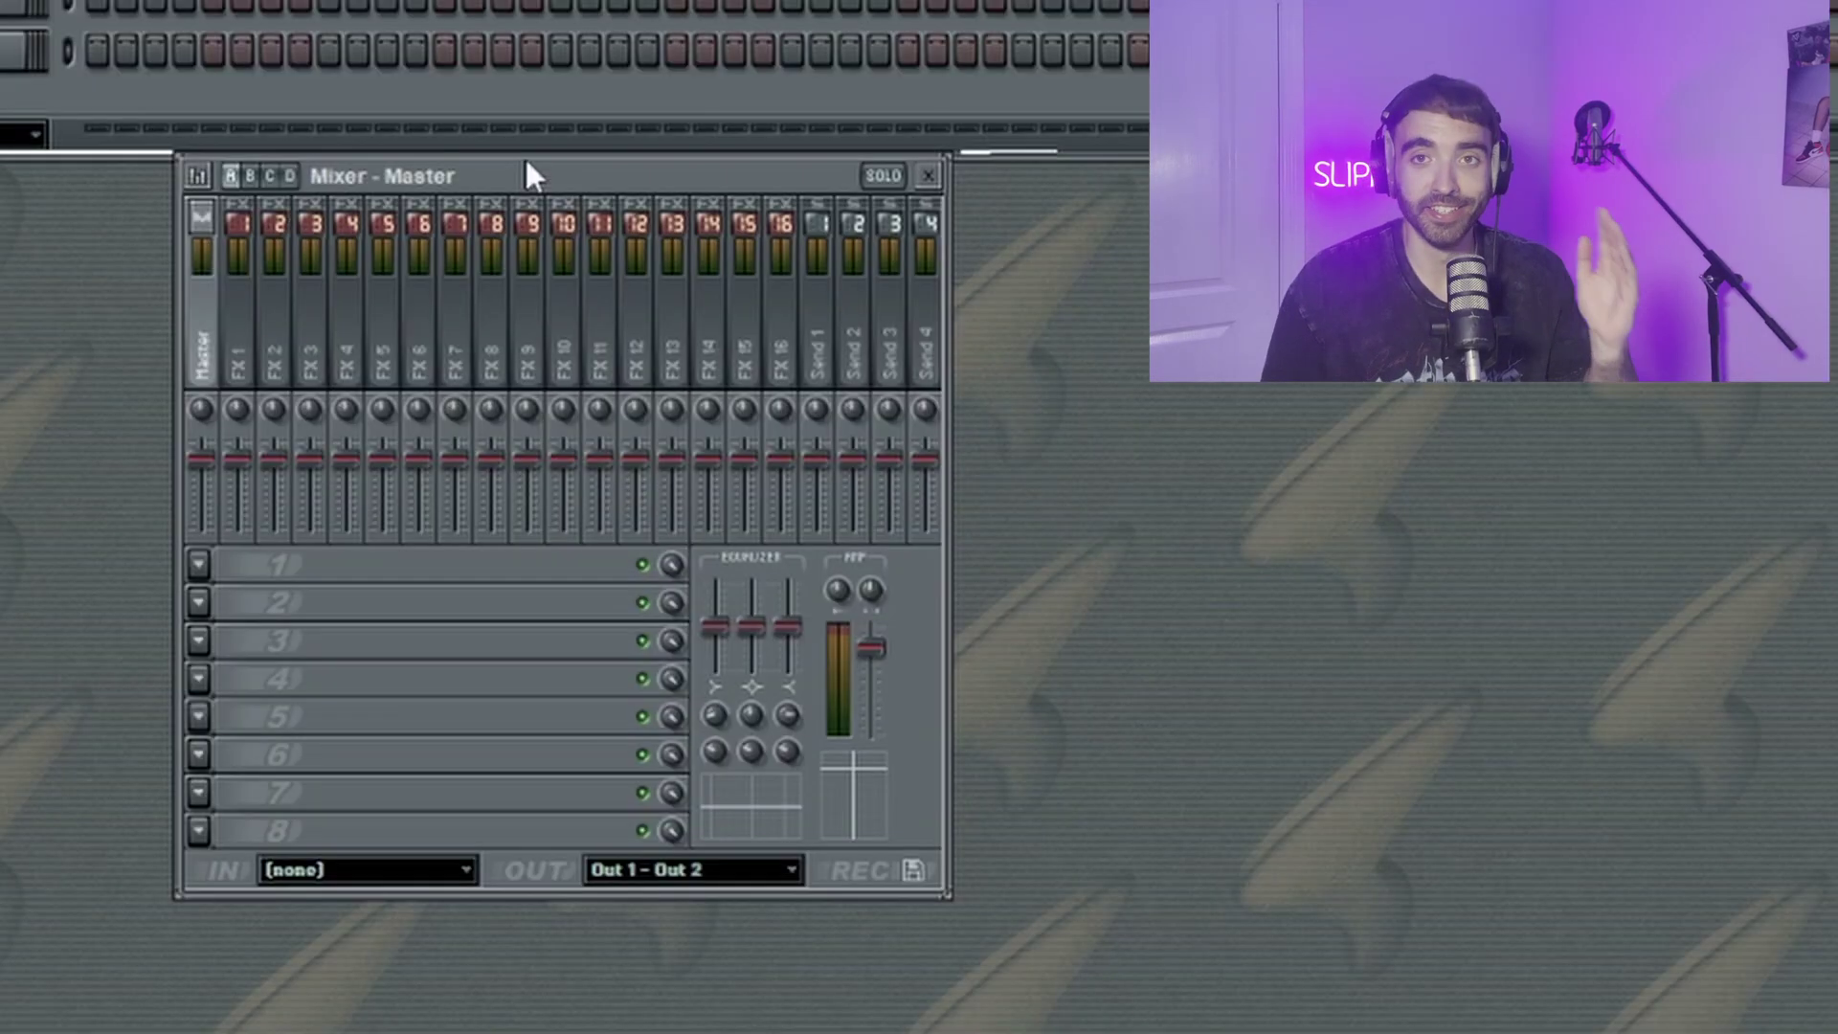
left_click(400, 237)
left_click(195, 126)
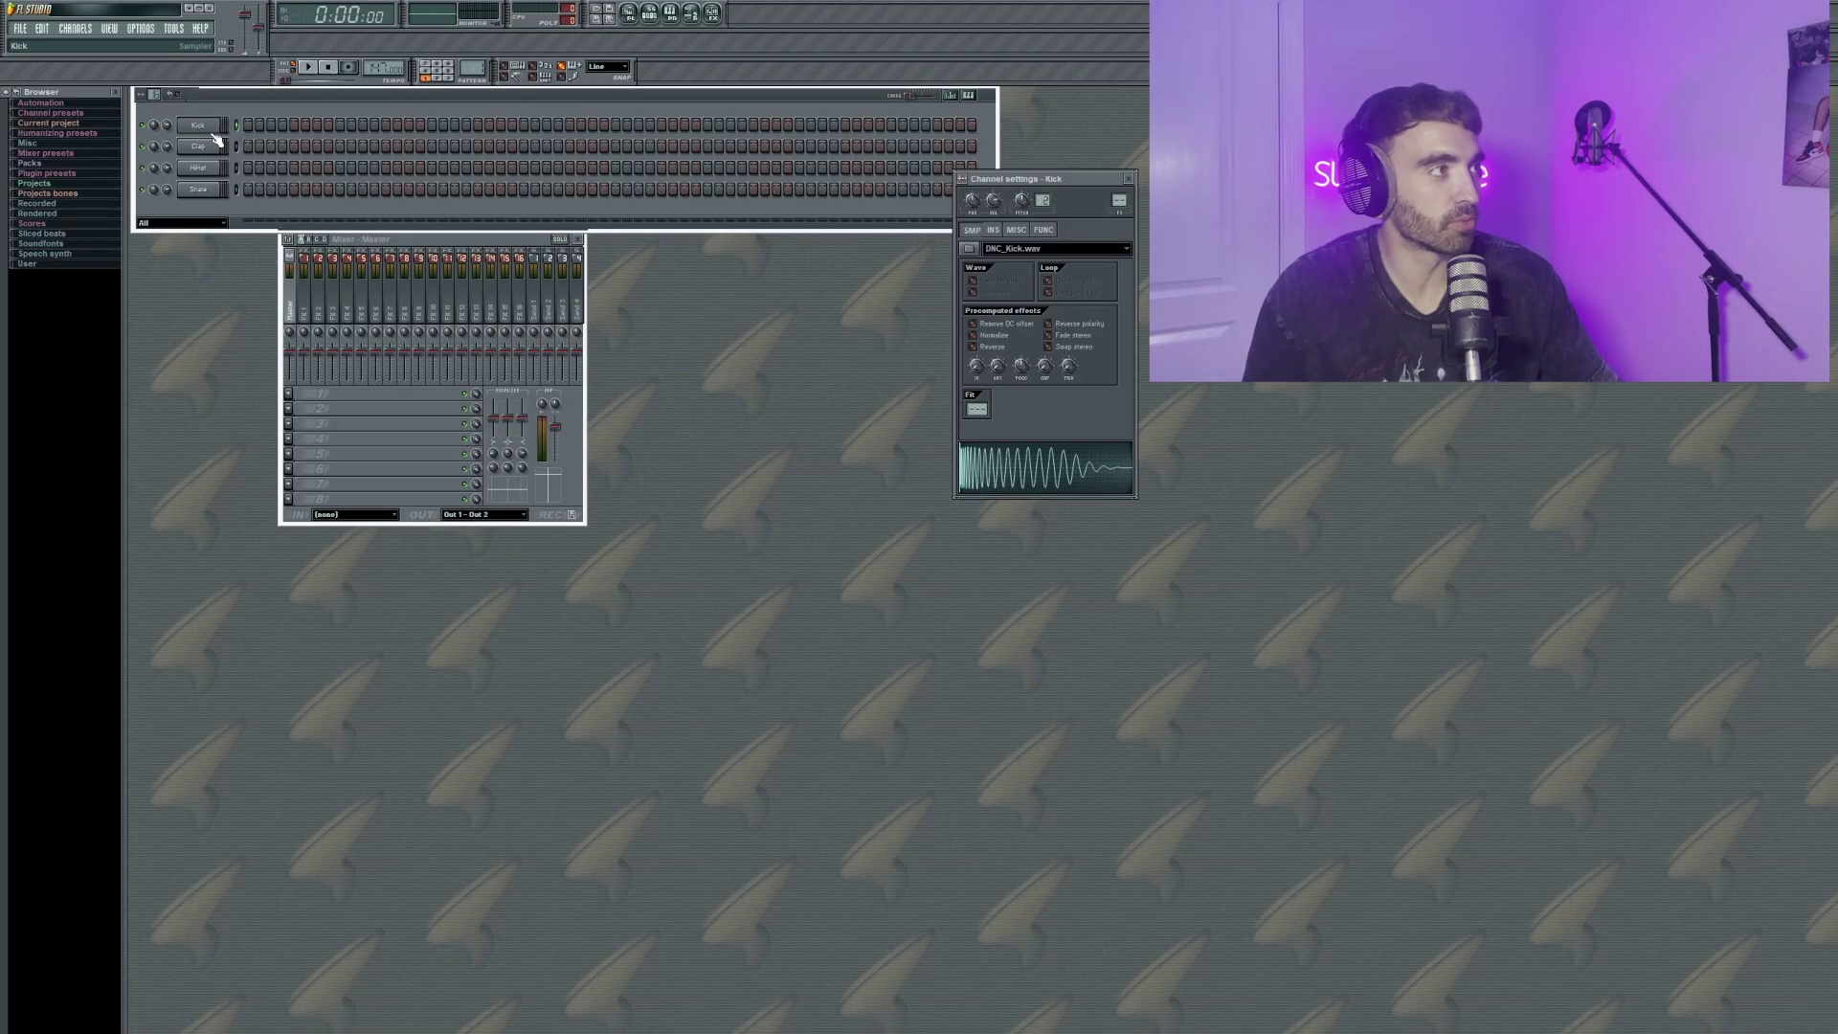
Step: Give the Kick piano roll a purple background (Red 128, Green 0, Blue 255)
key("F7")
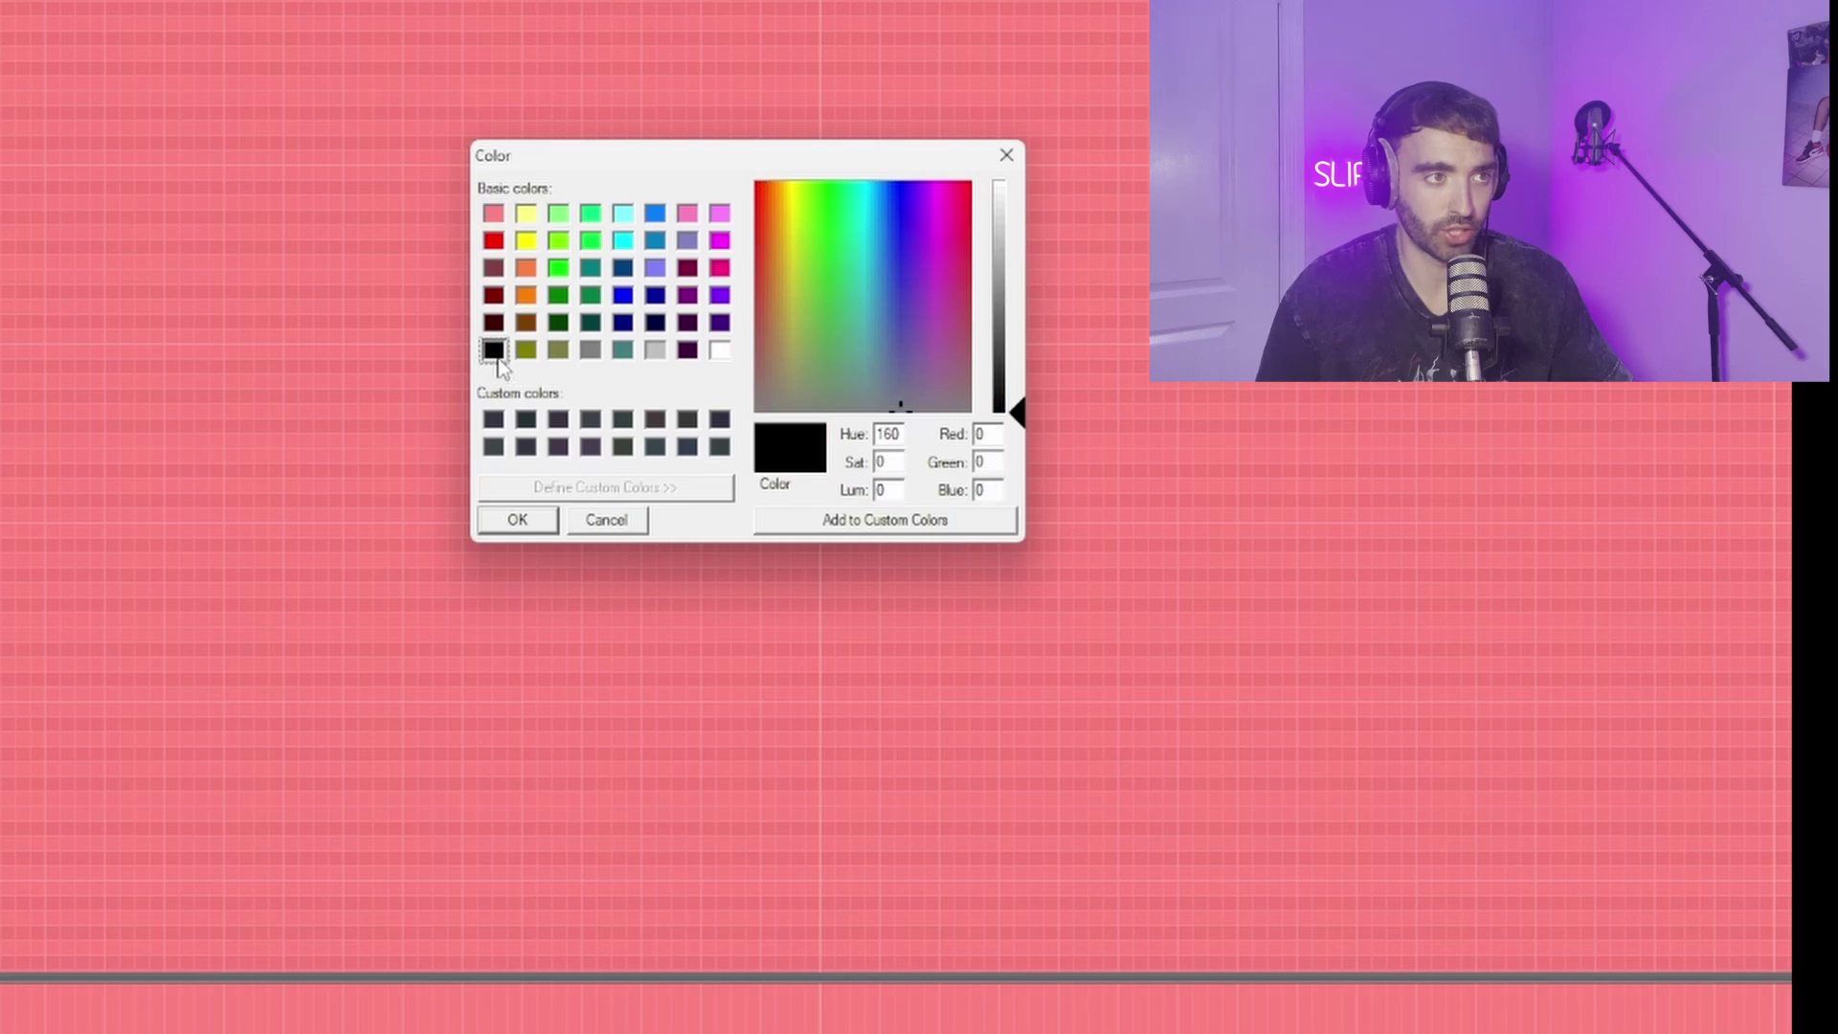
left_click(517, 519)
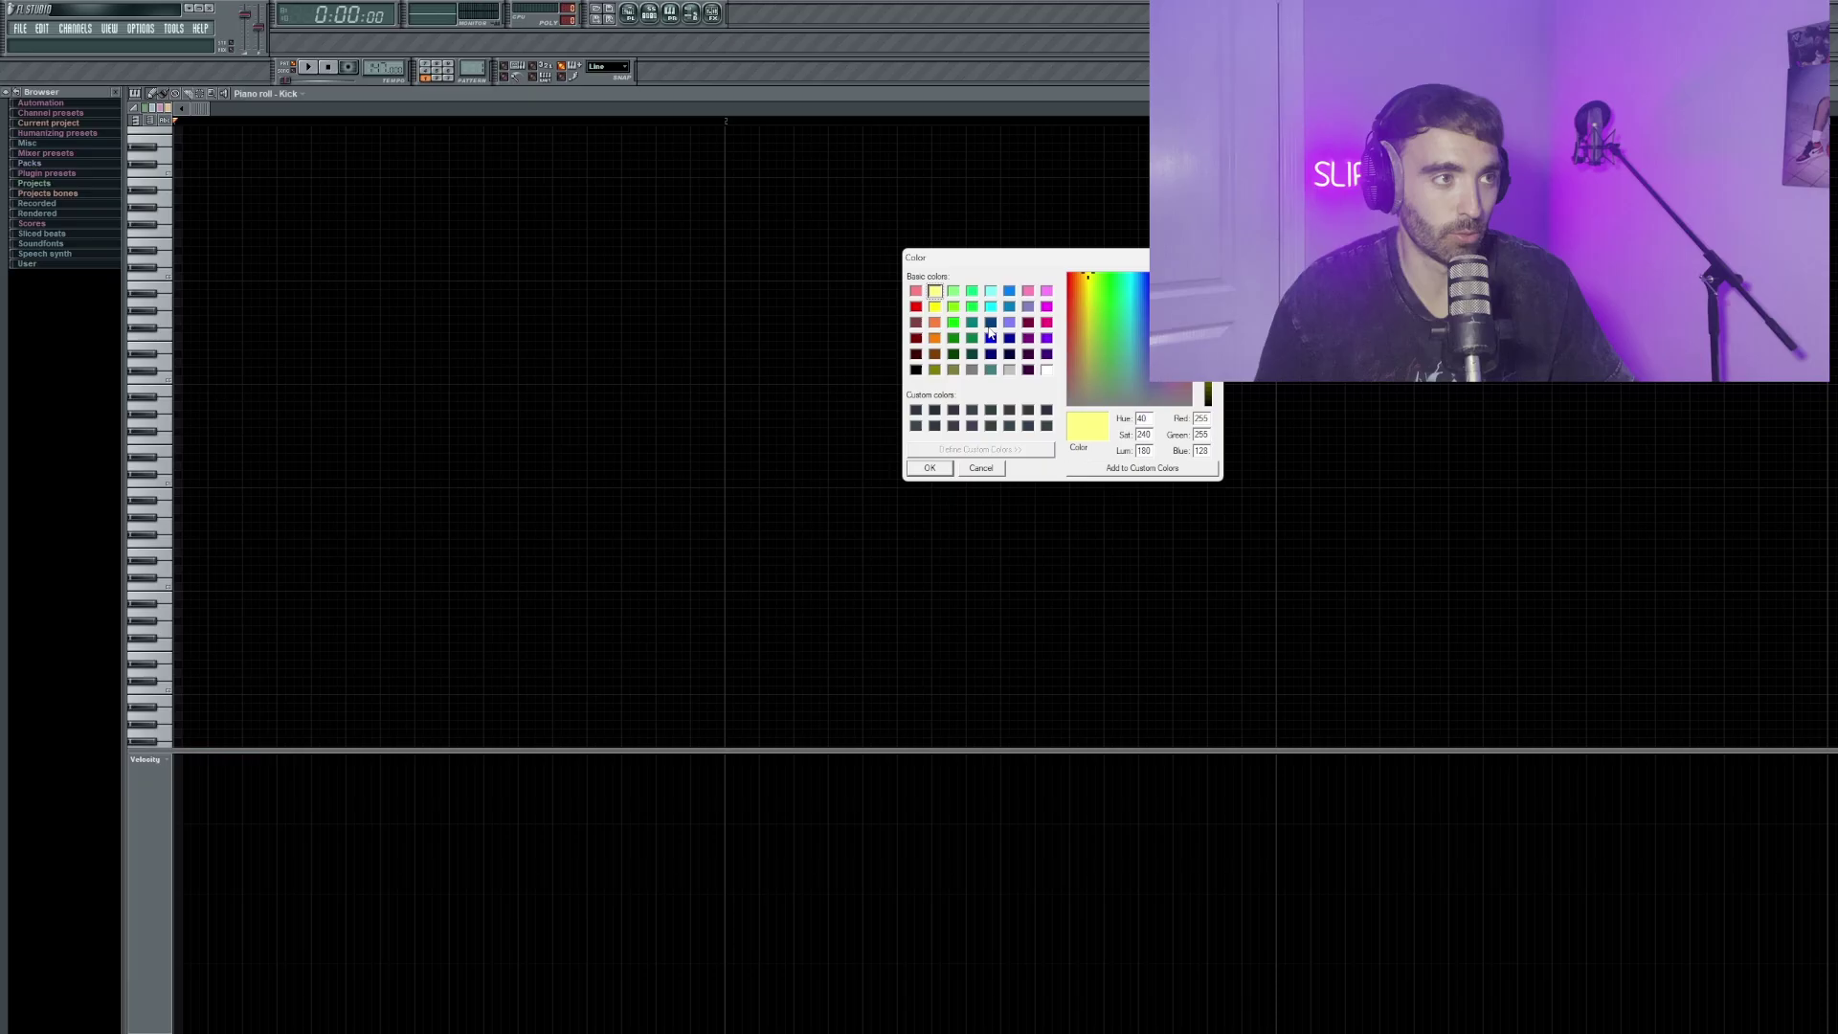
left_click(1047, 338)
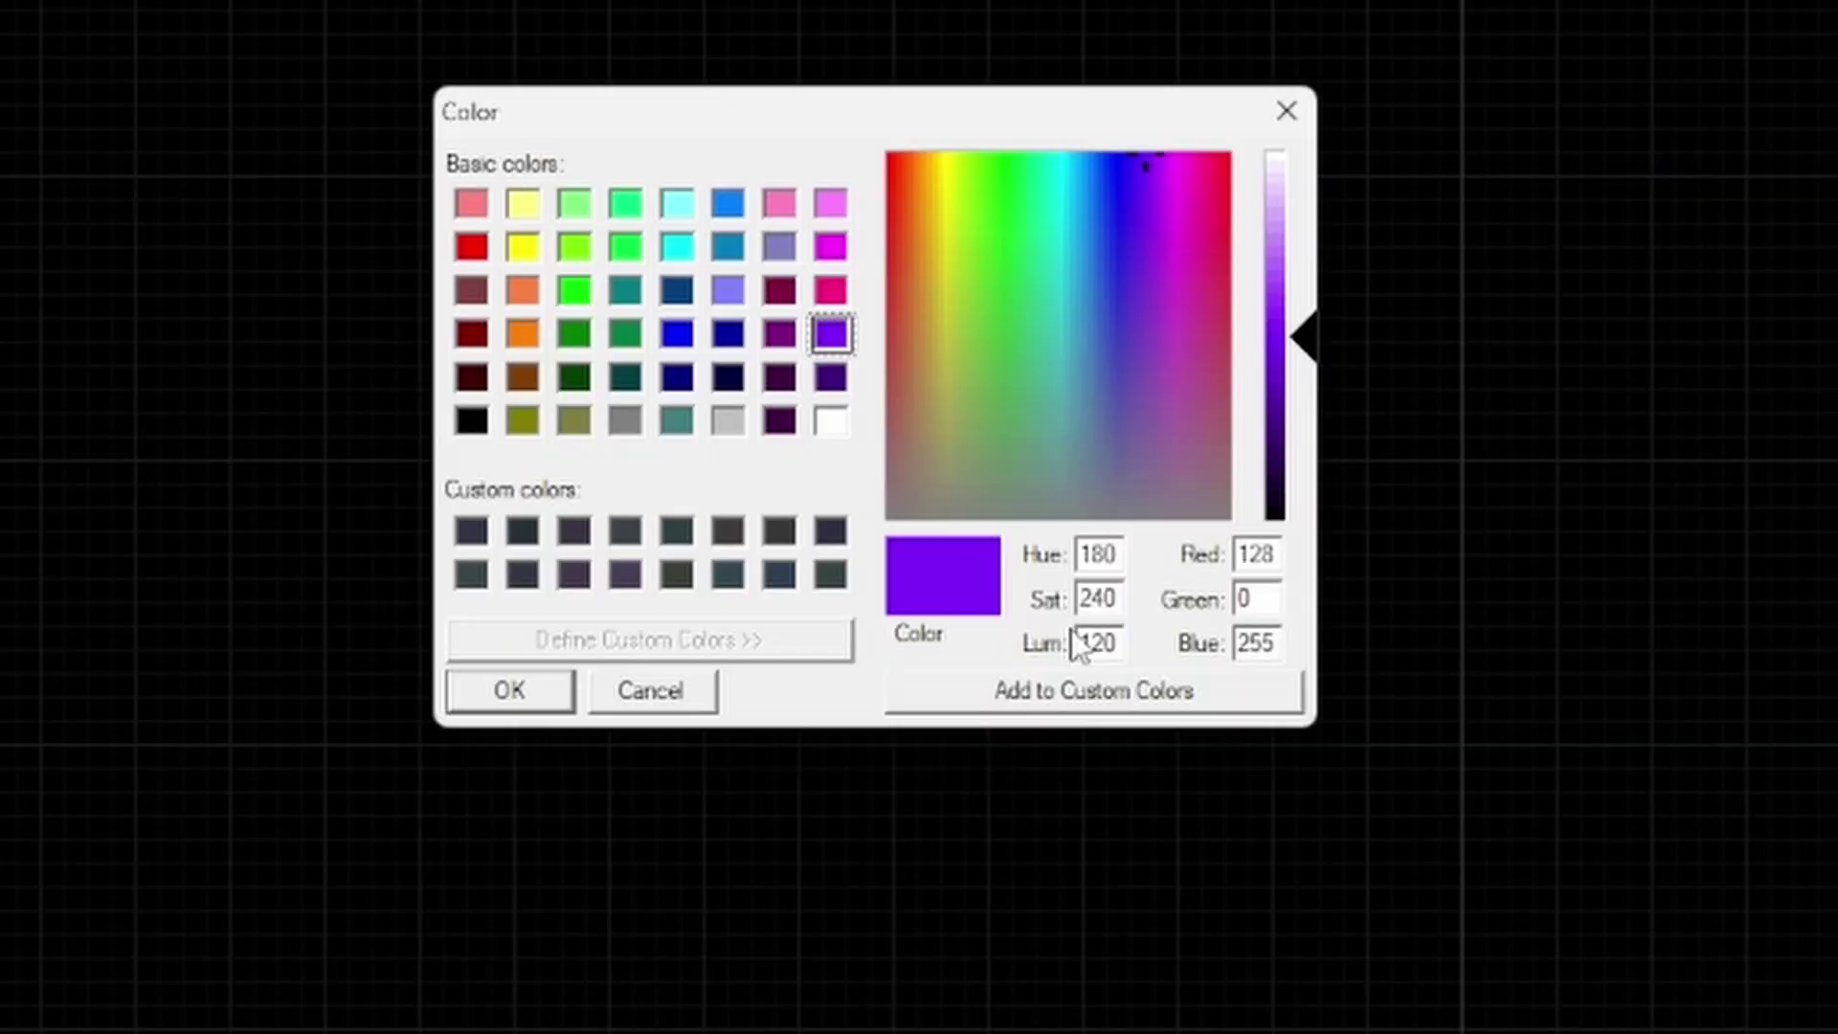
left_click(929, 468)
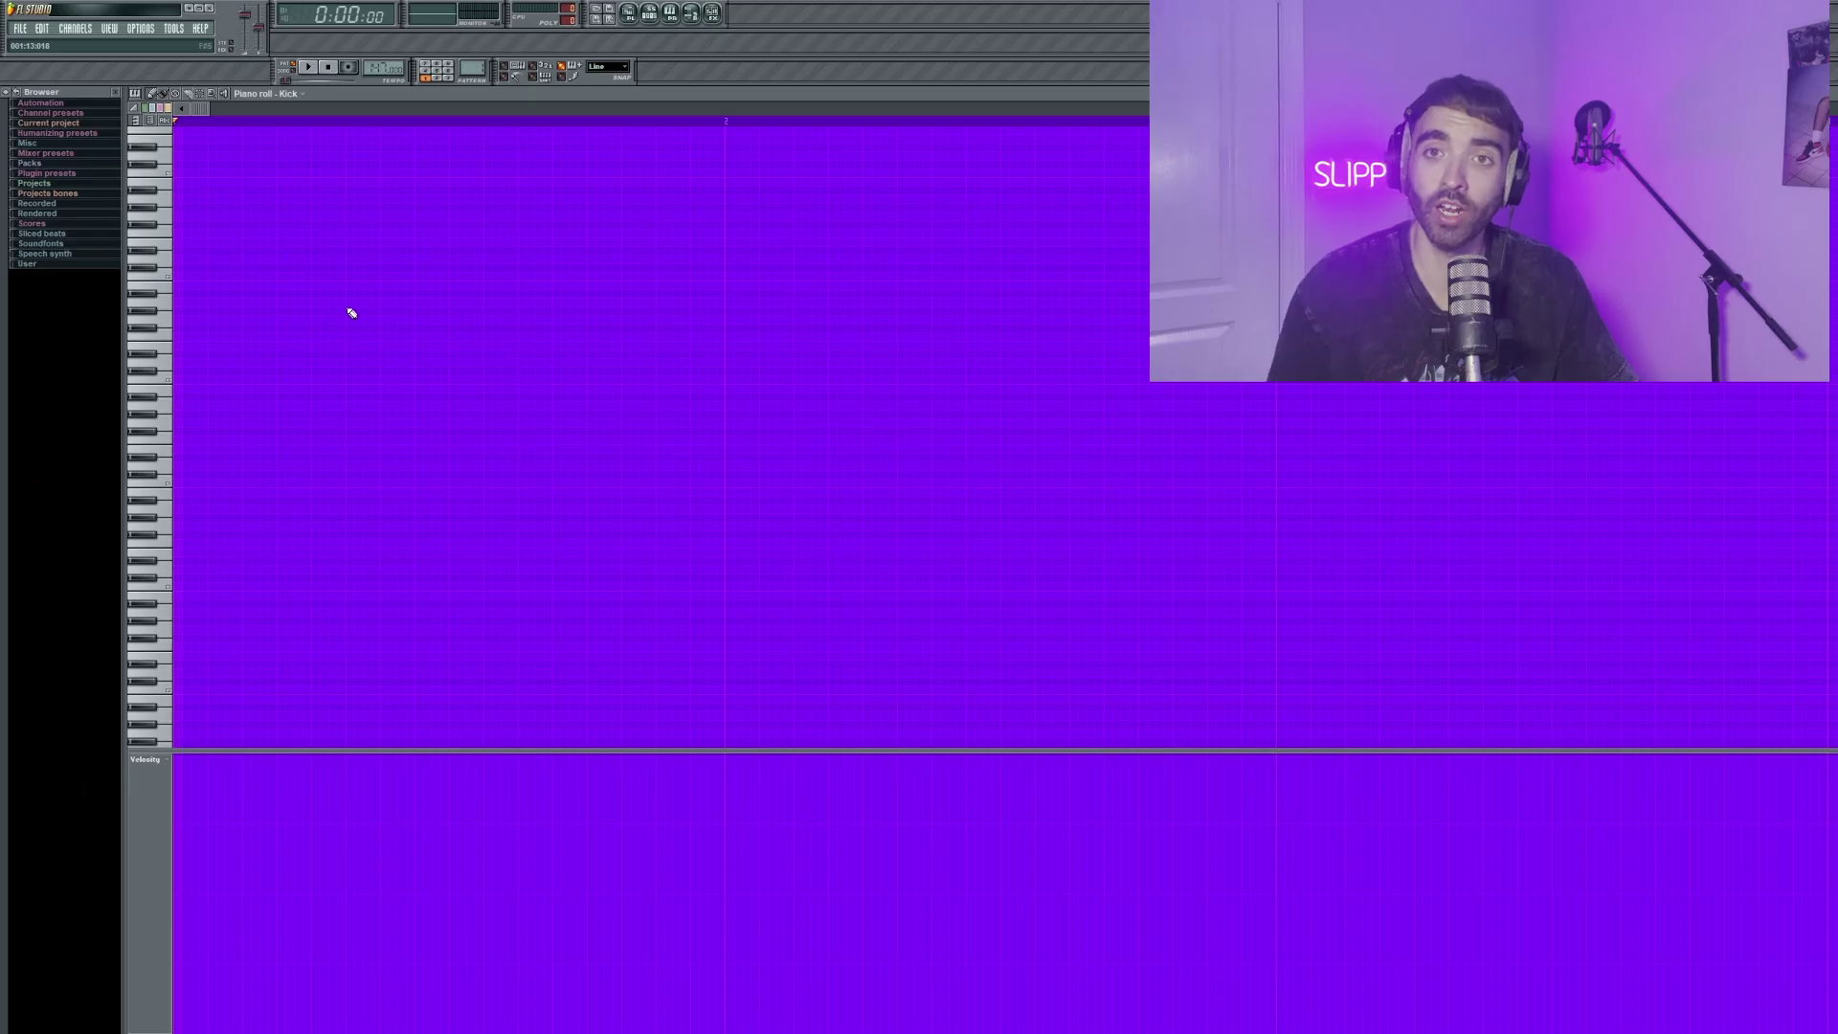
Step: Browse the piano roll's options menu and close it again
left_click(135, 92)
mouse_move(182, 166)
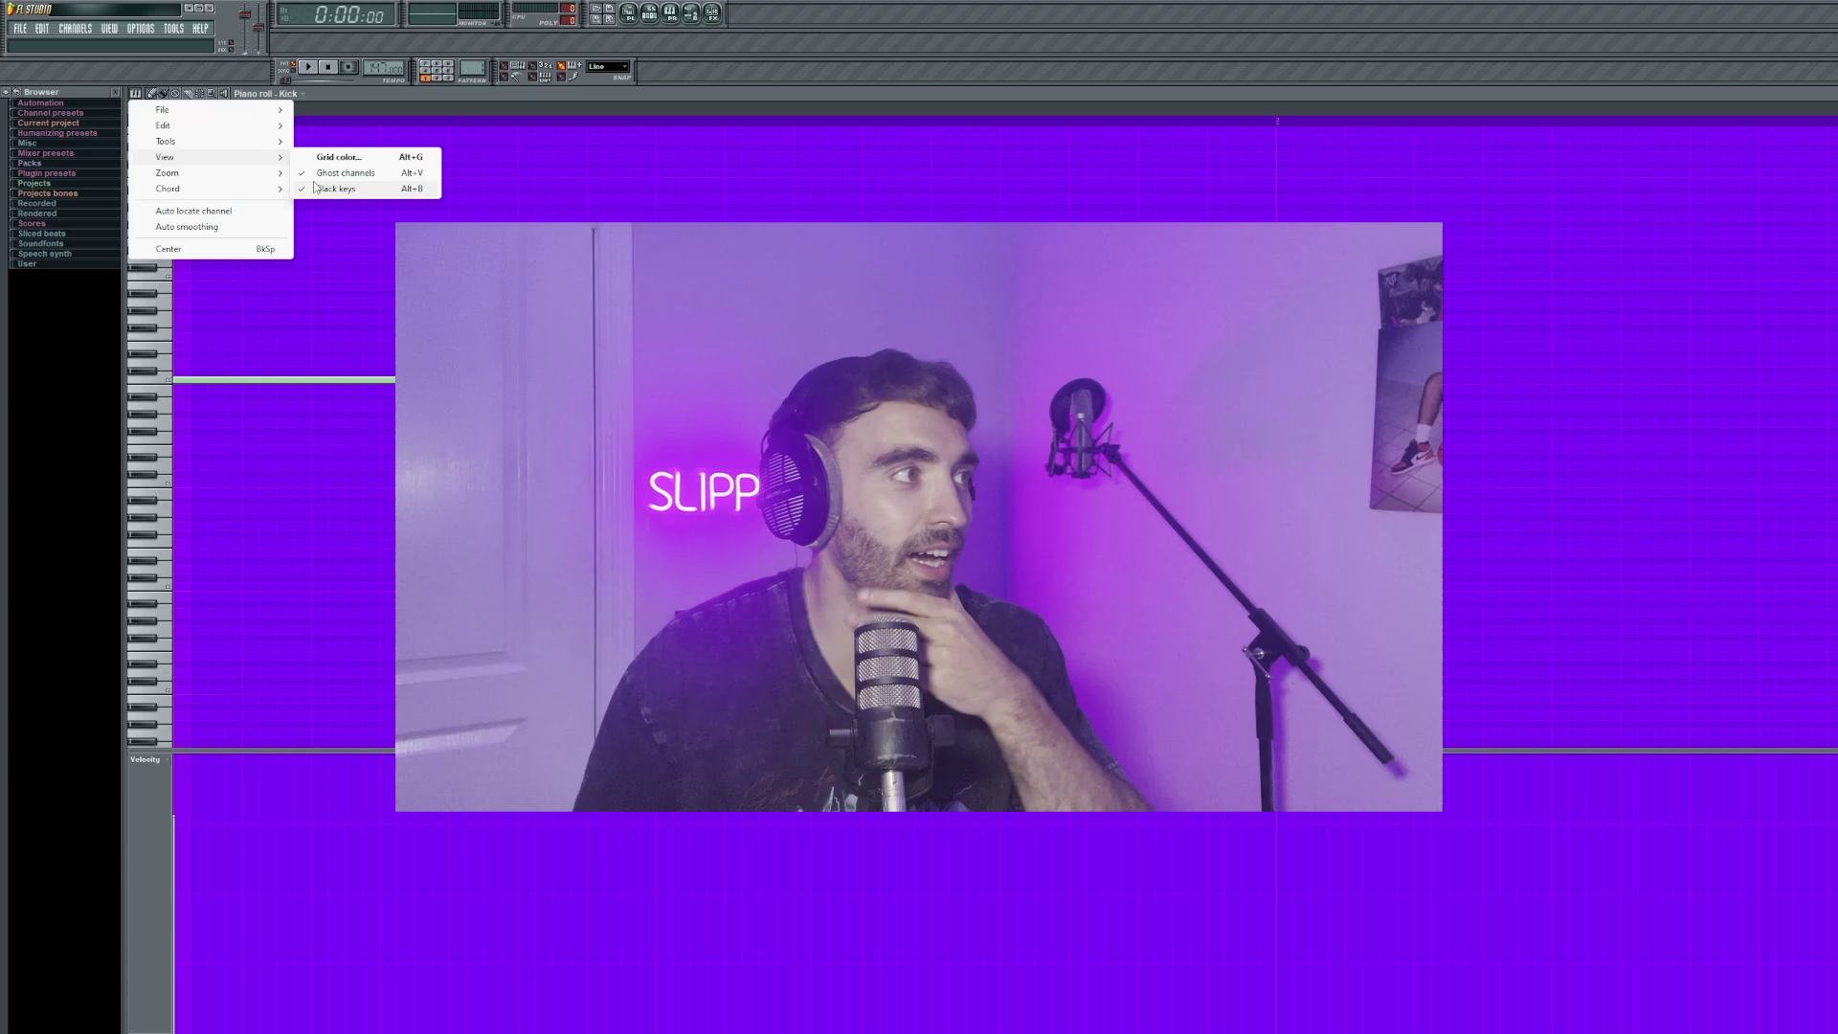
mouse_move(163, 125)
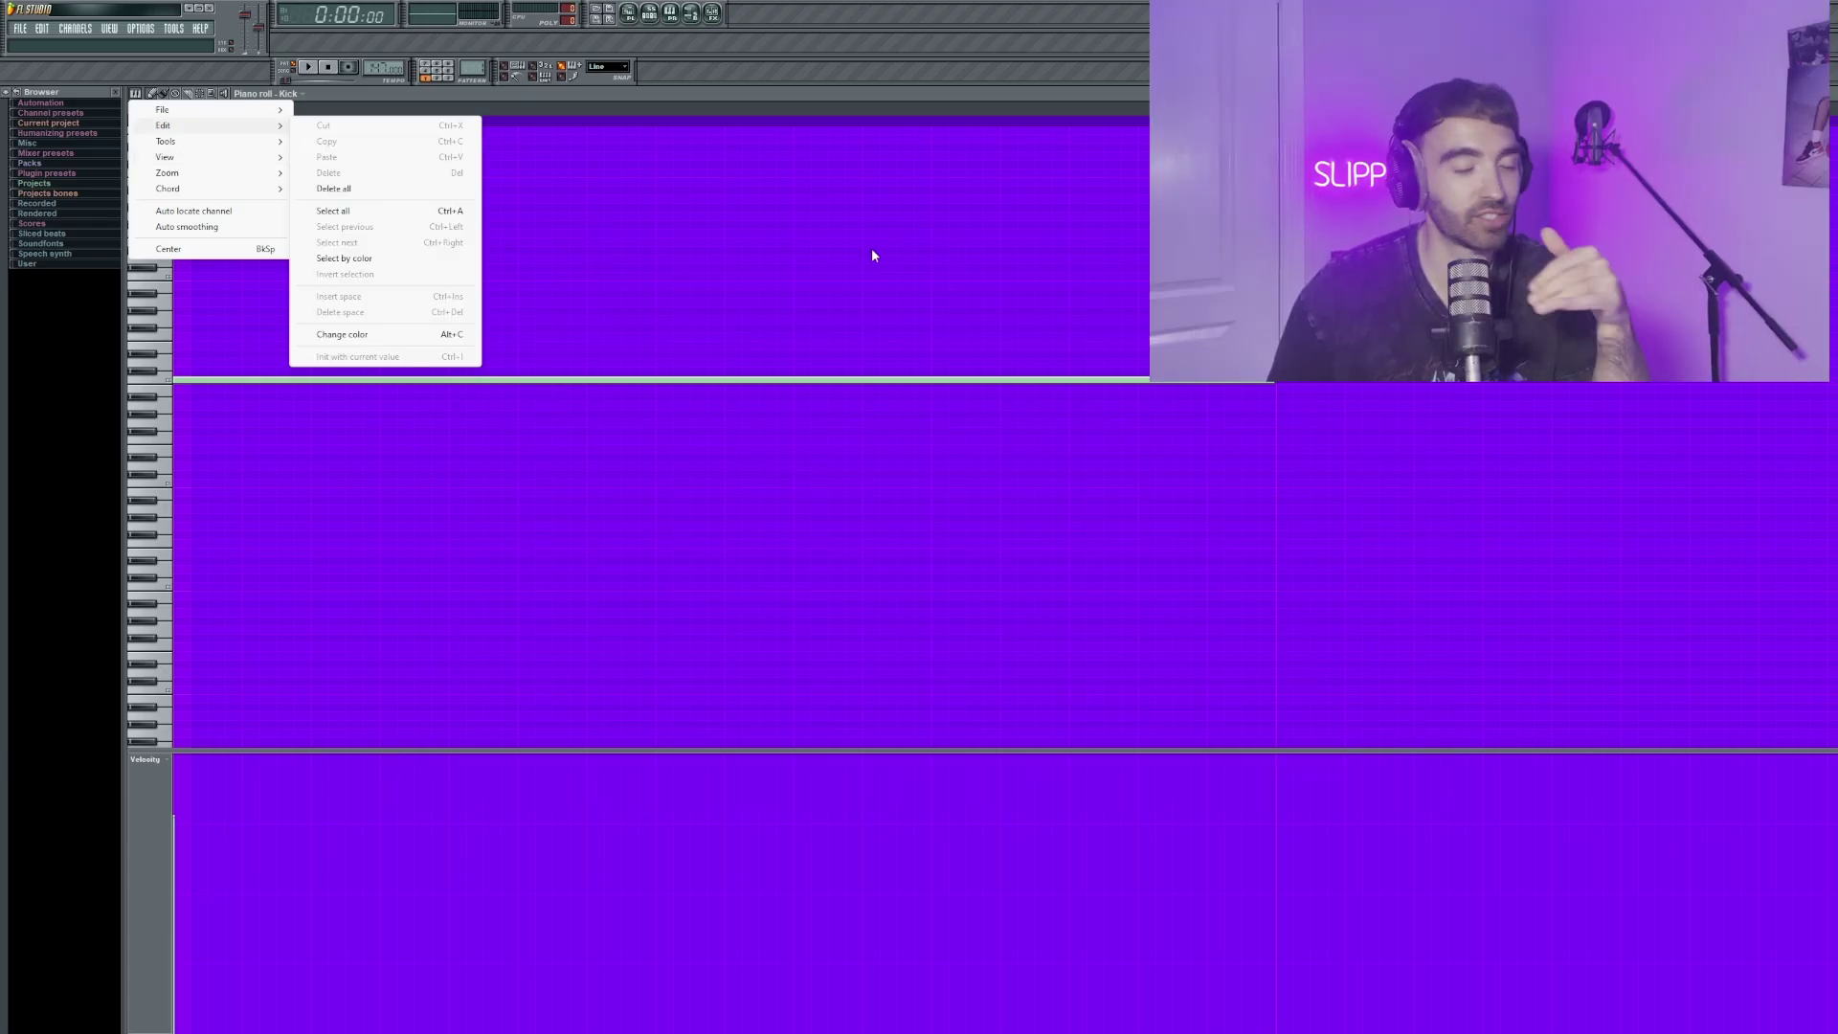
left_click(871, 255)
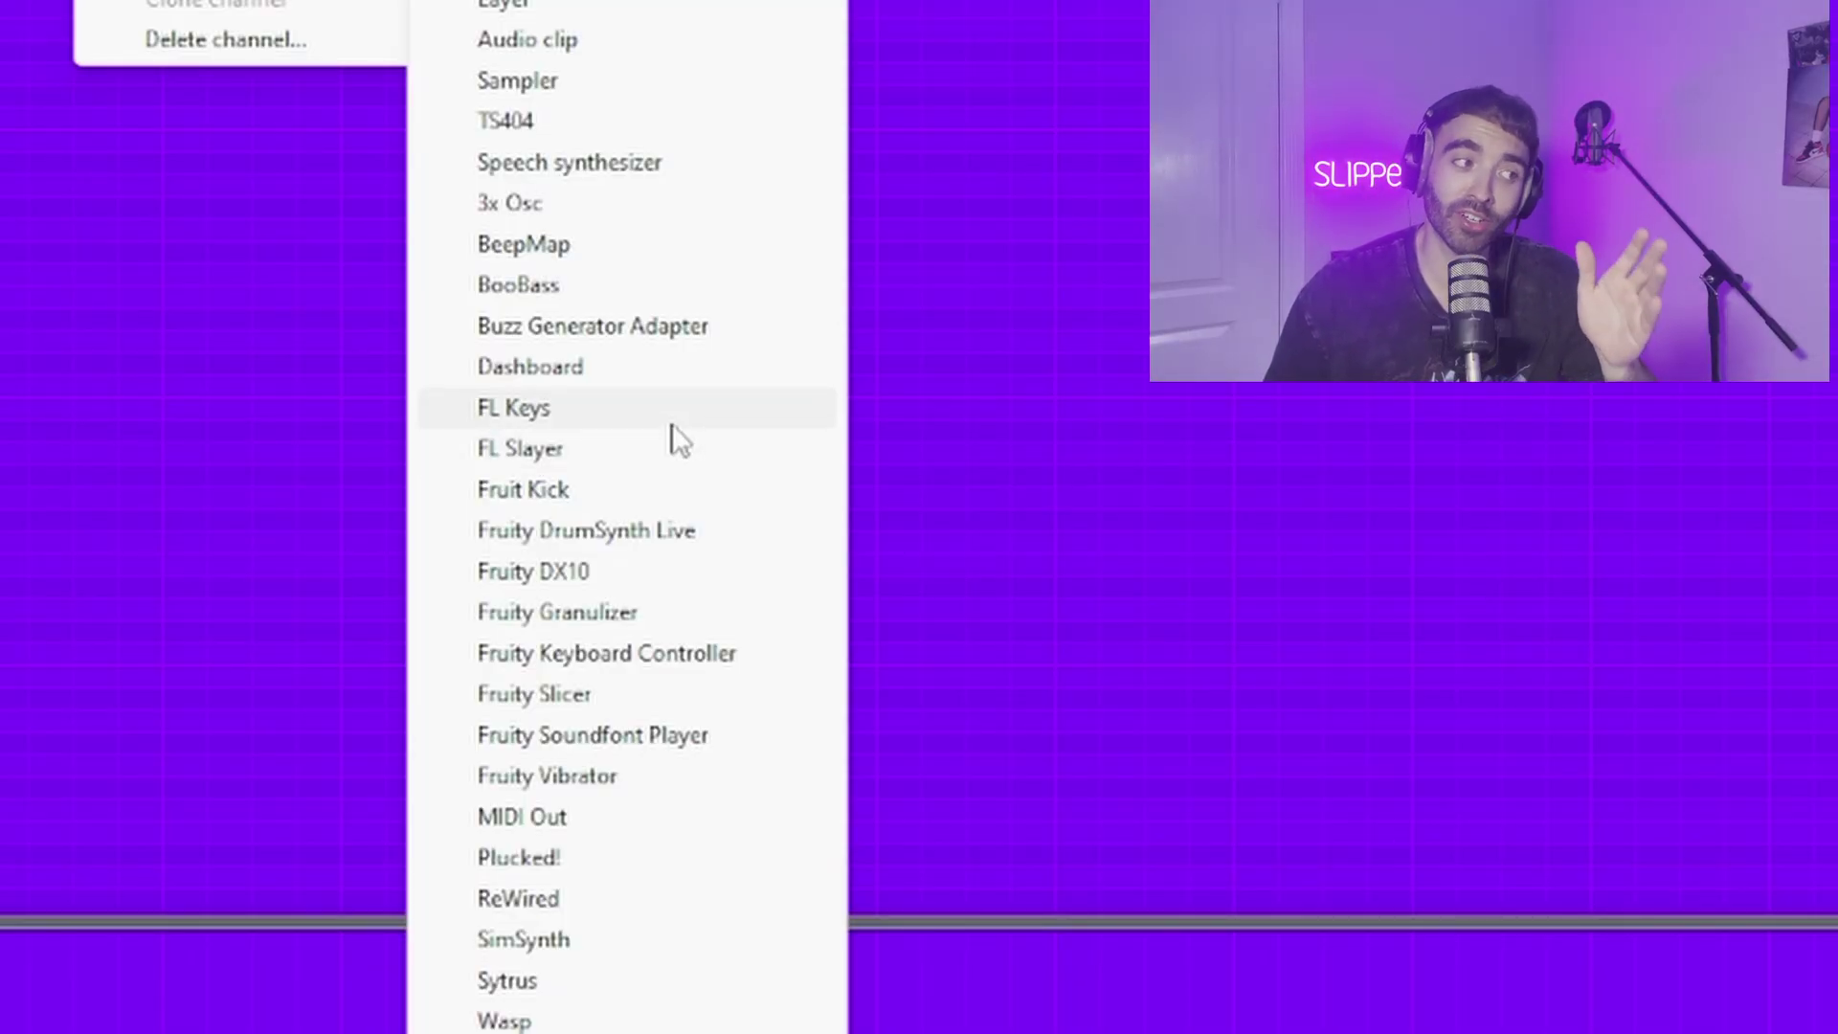
Step: Load the Wasp synth onto the channel, move its window aside and open its options
left_click(505, 1022)
left_click_drag(943, 267, 879, 227)
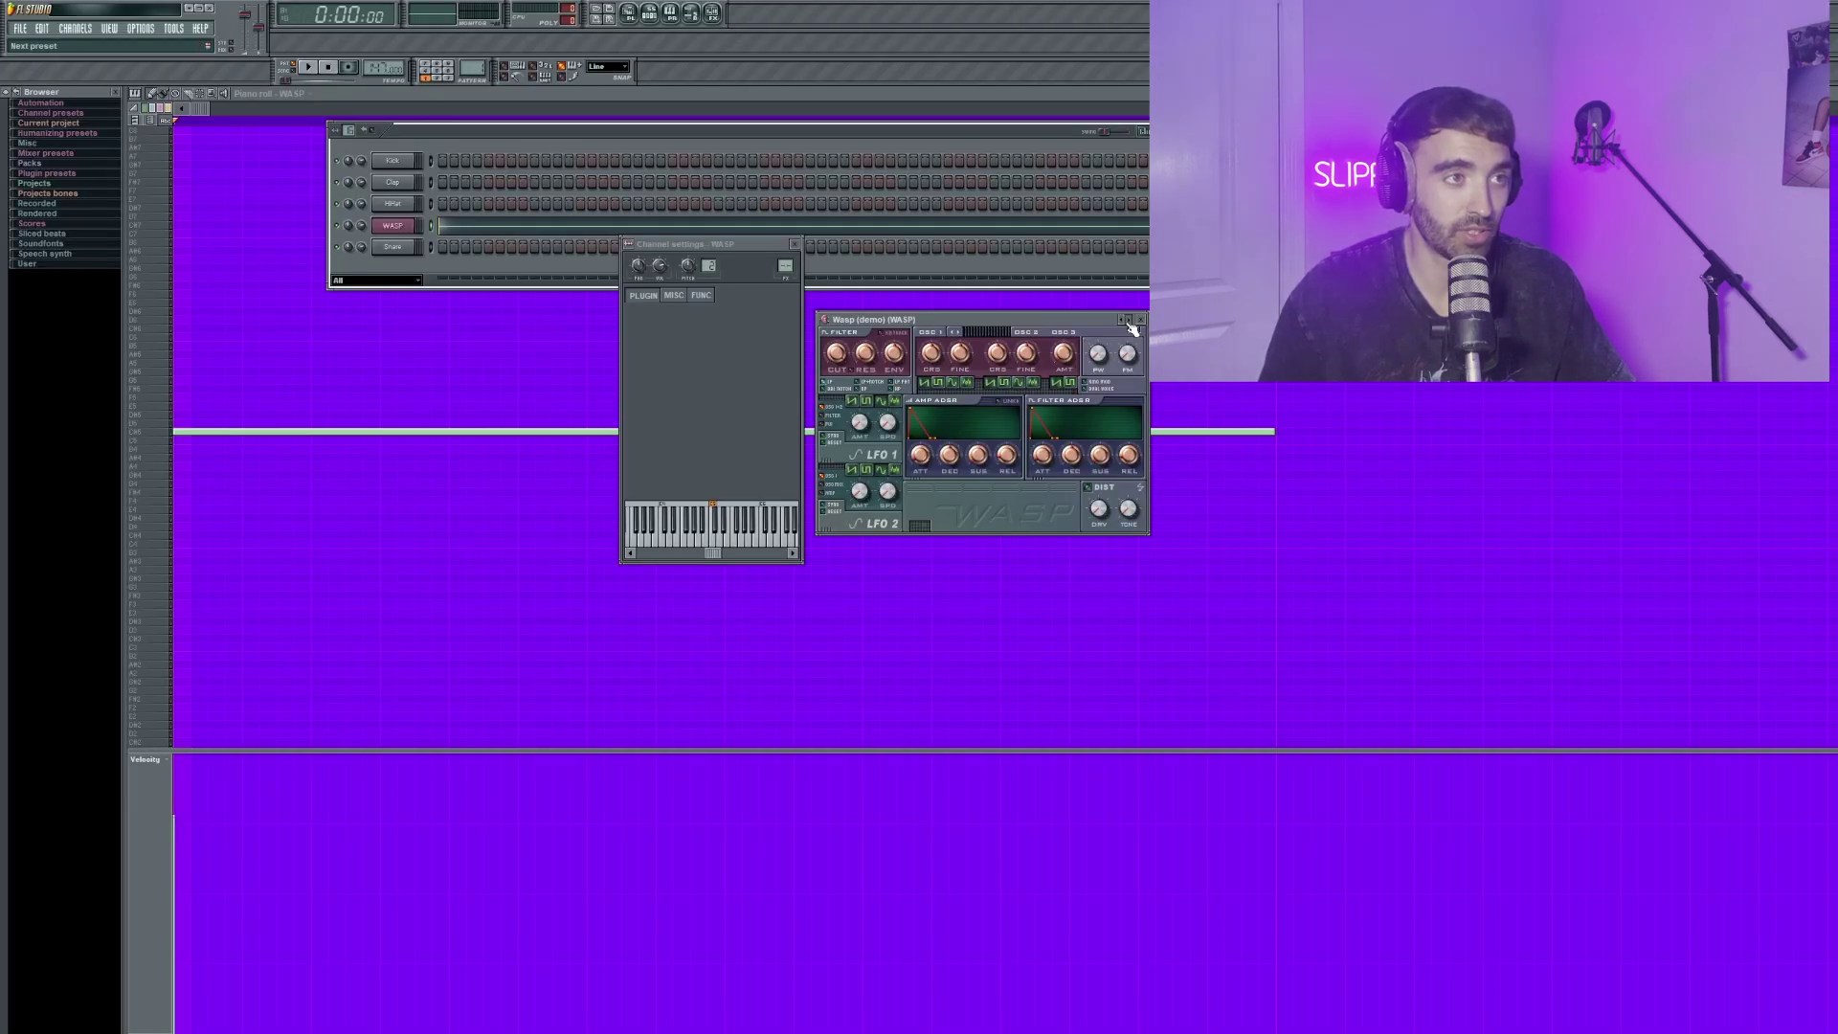
left_click(1133, 328)
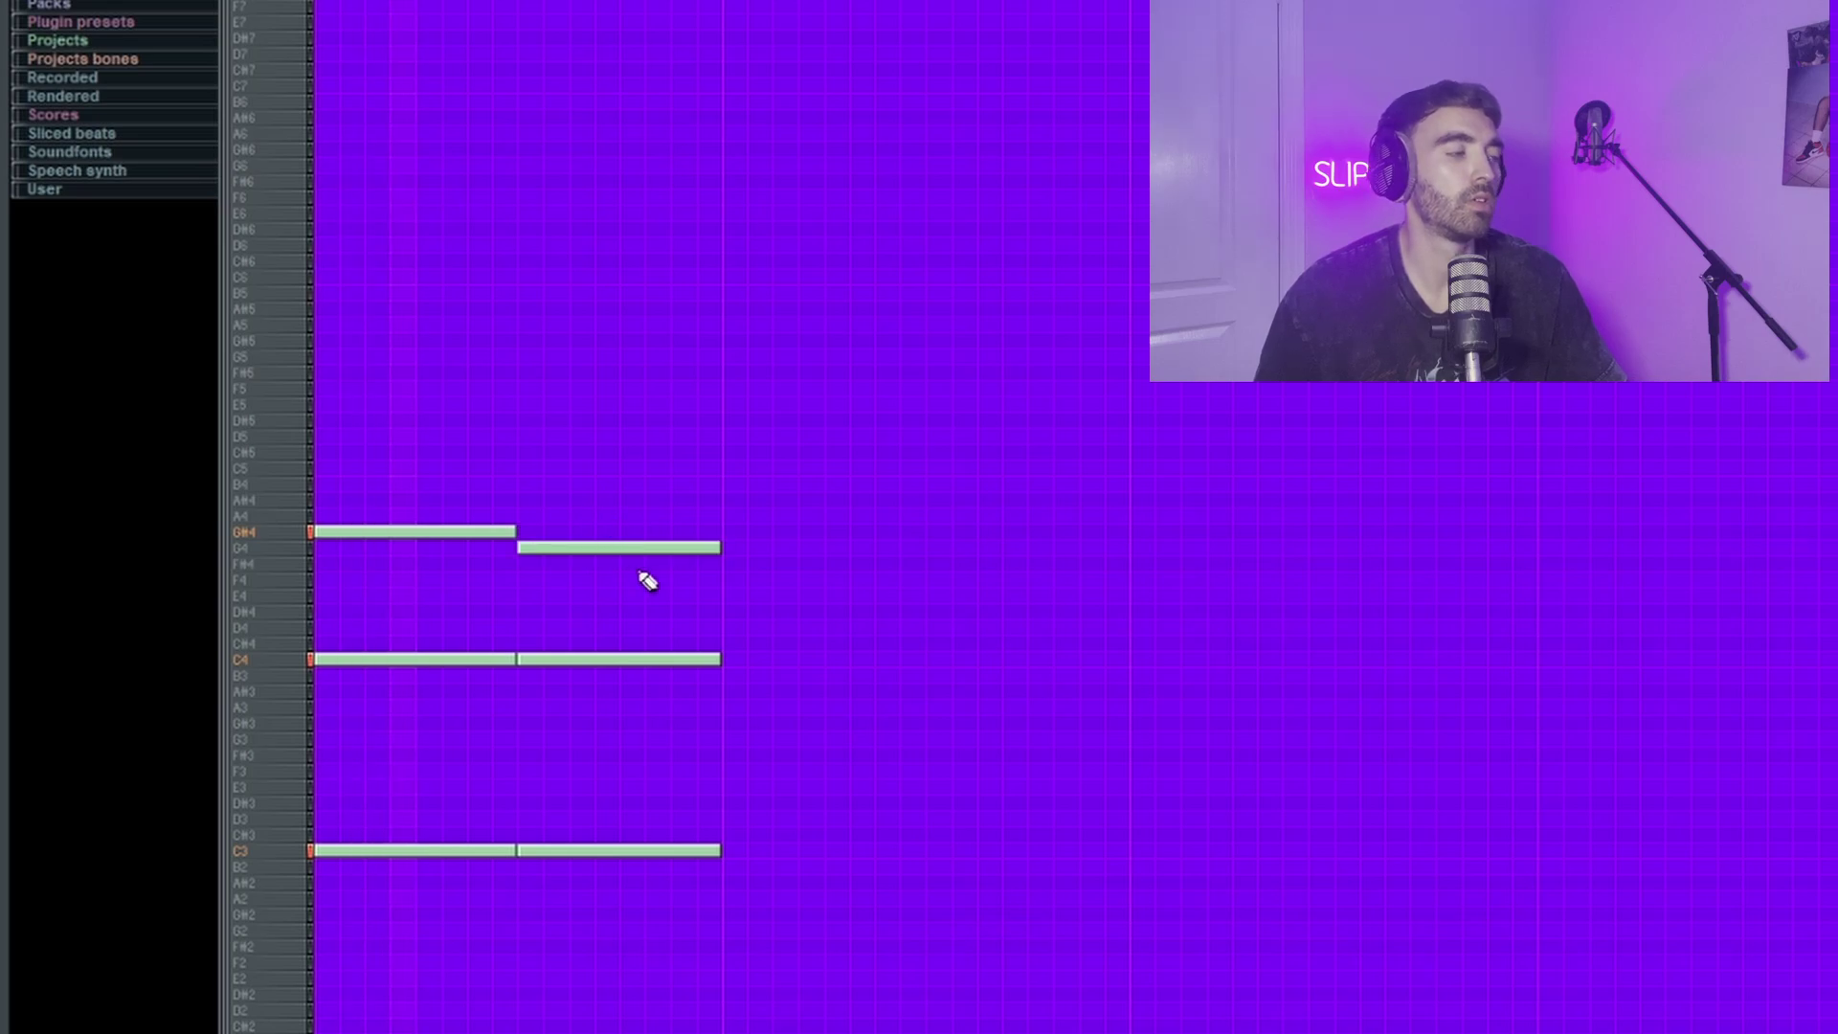
scroll(648, 581, "down", 1)
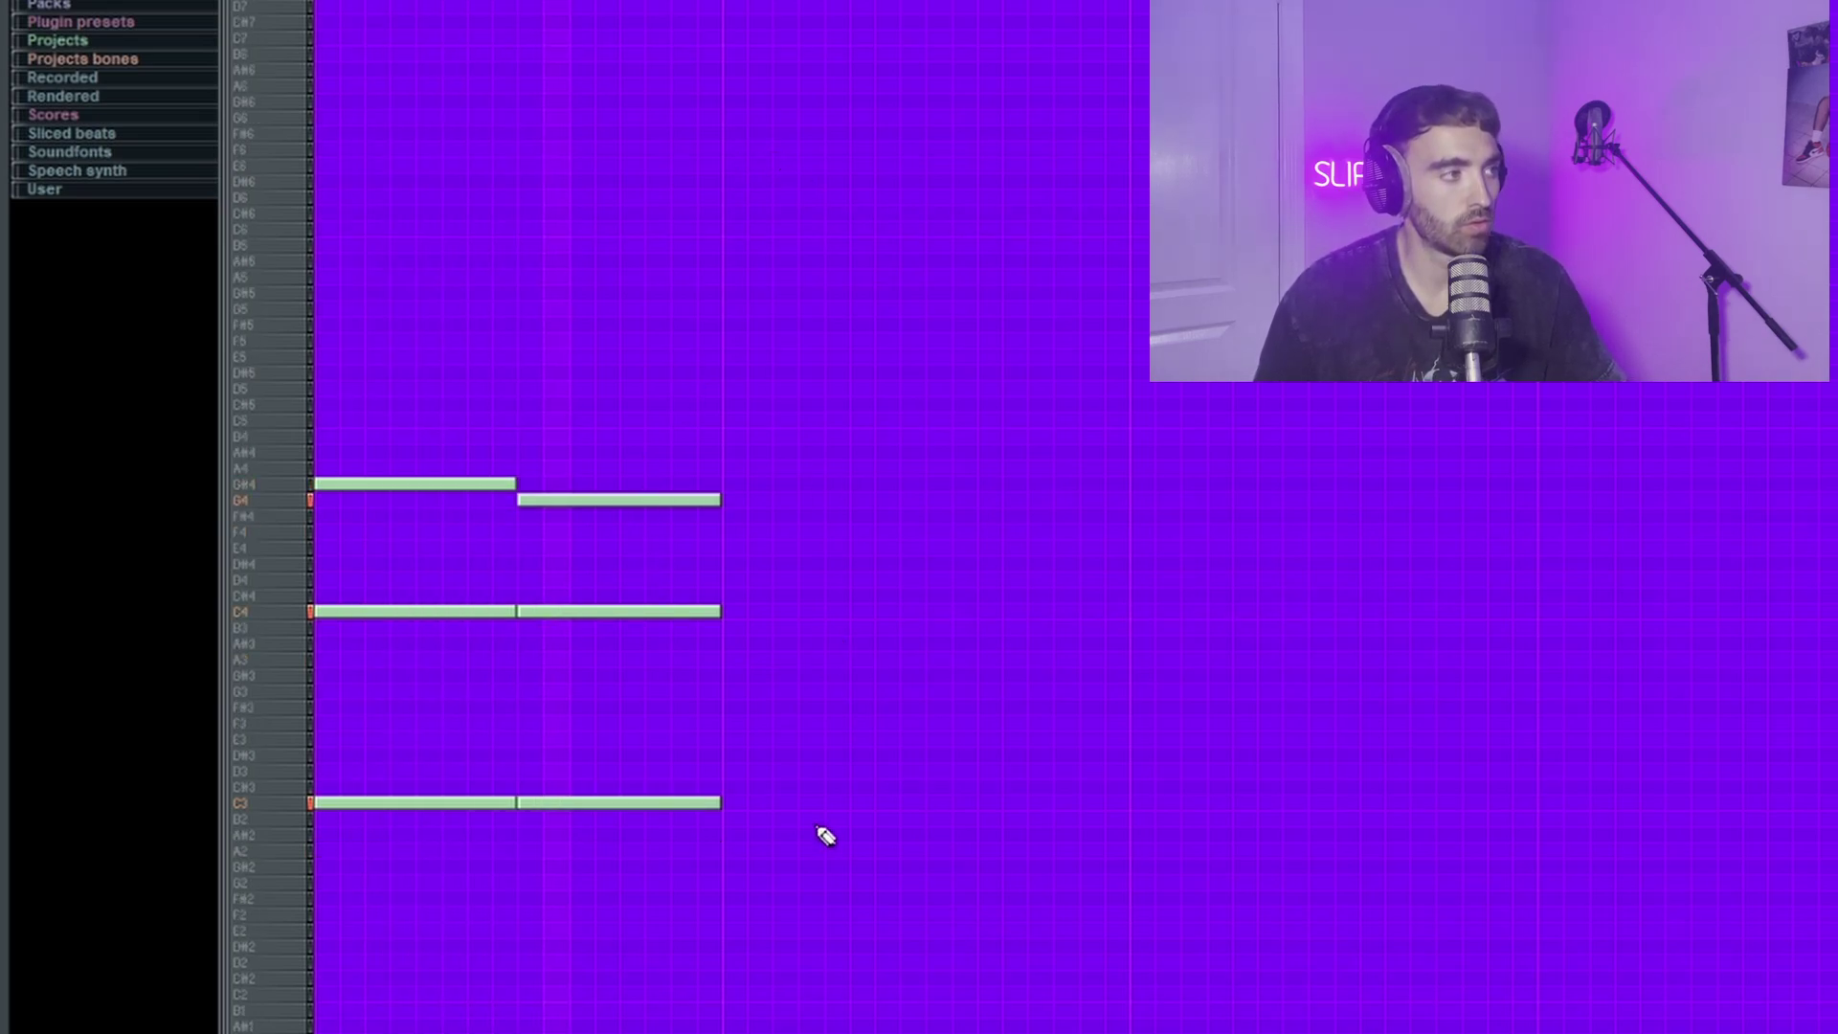
Step: Duplicate the two chords, then all four, to fill eight chords, and stop playback
key("ctrl+a")
left_click_drag(375, 489, 757, 500)
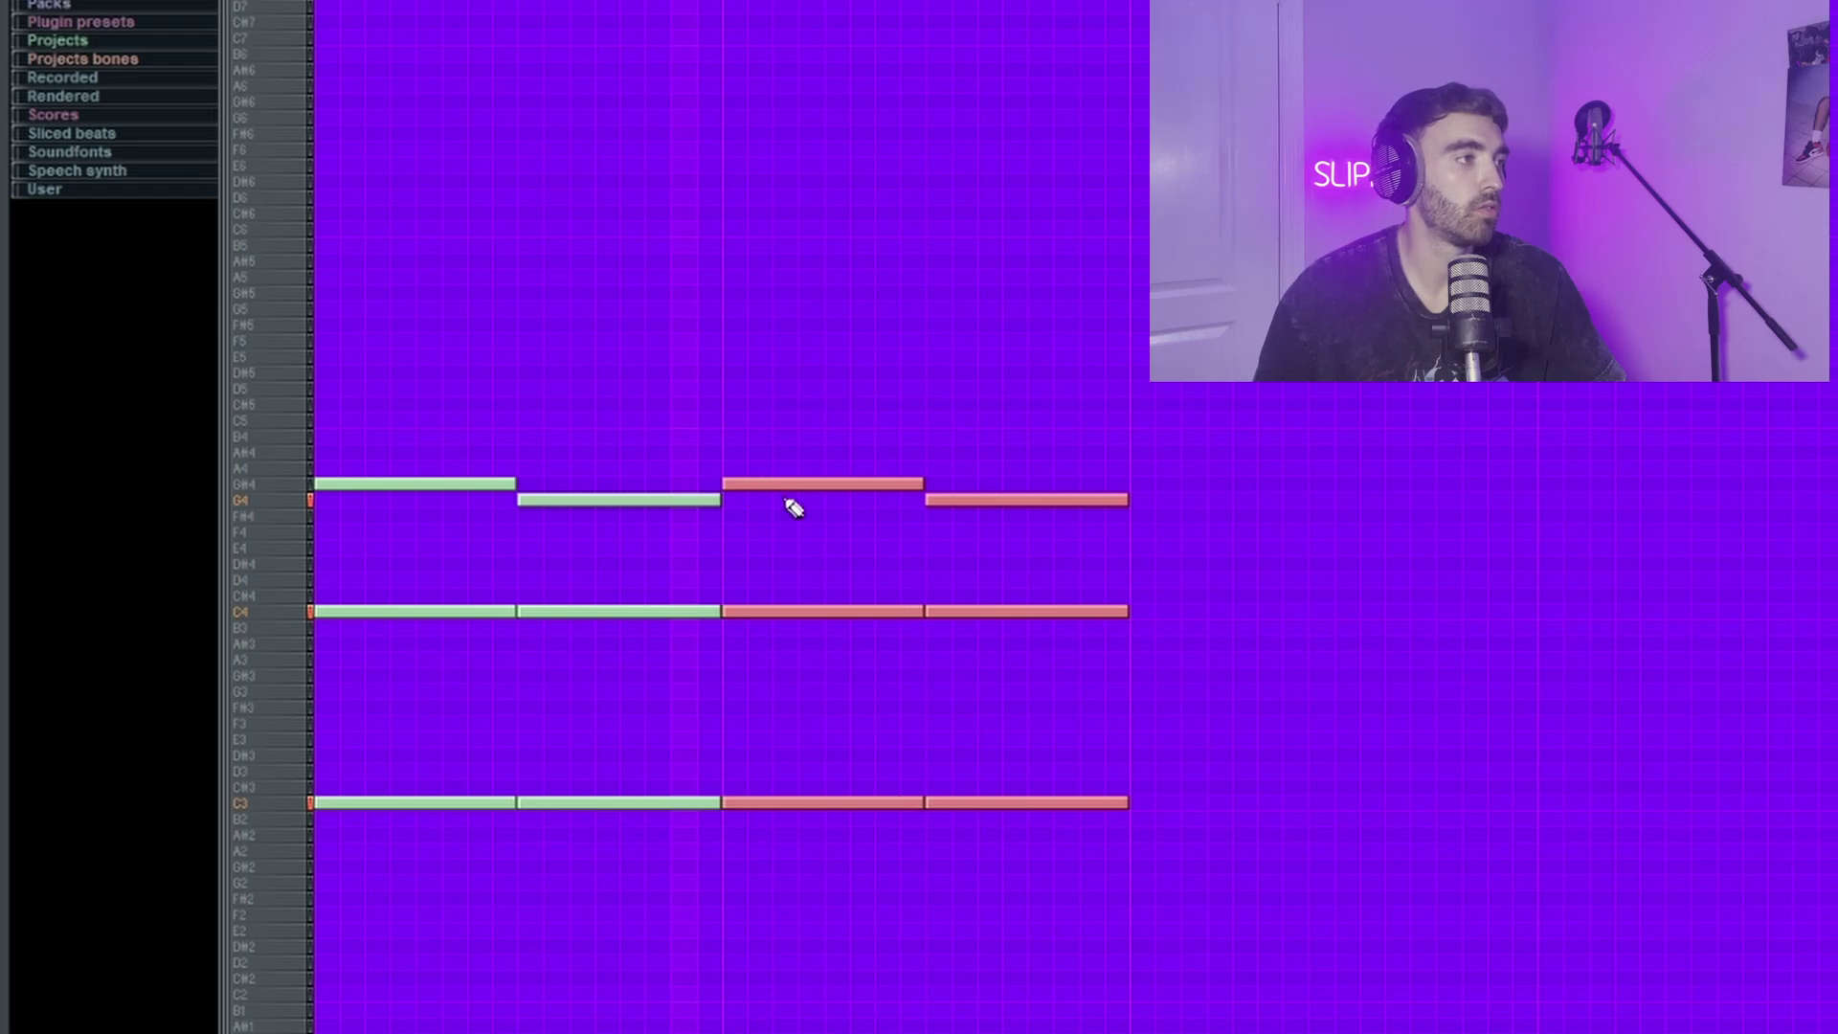
left_click(1178, 743)
key("ctrl+a")
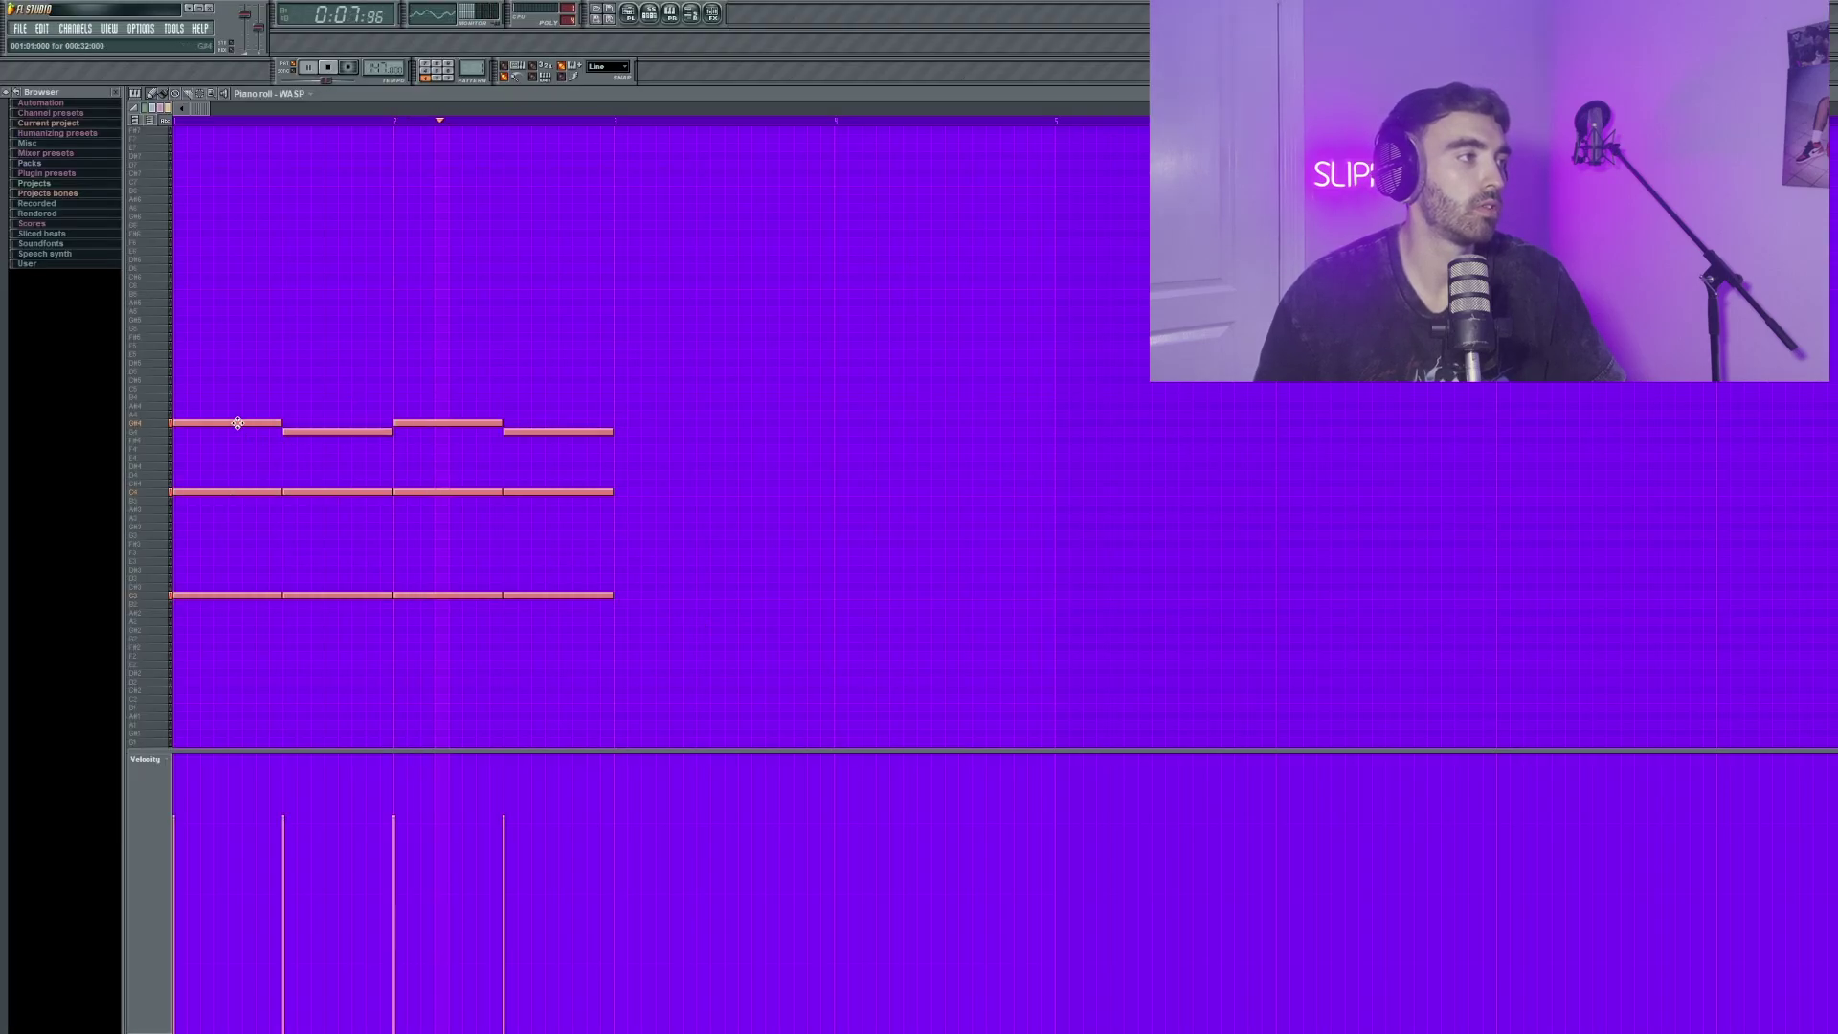
left_click_drag(237, 422, 661, 394)
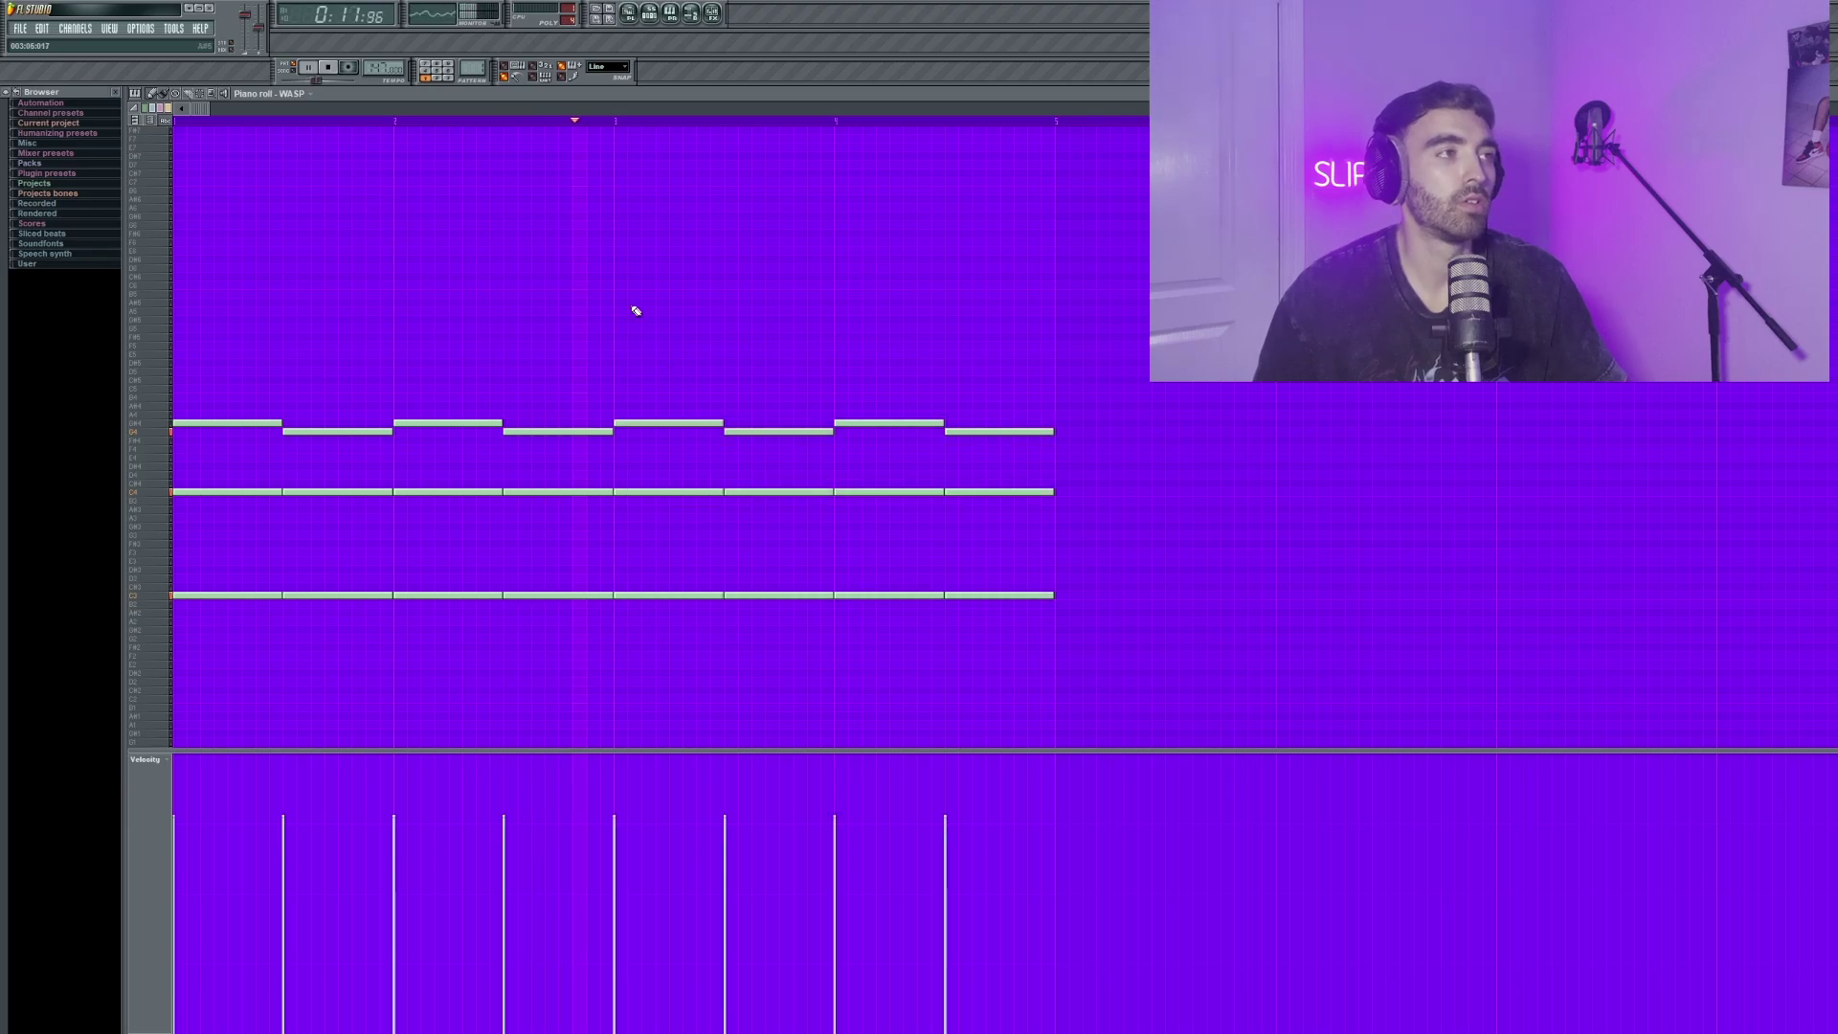
key("space")
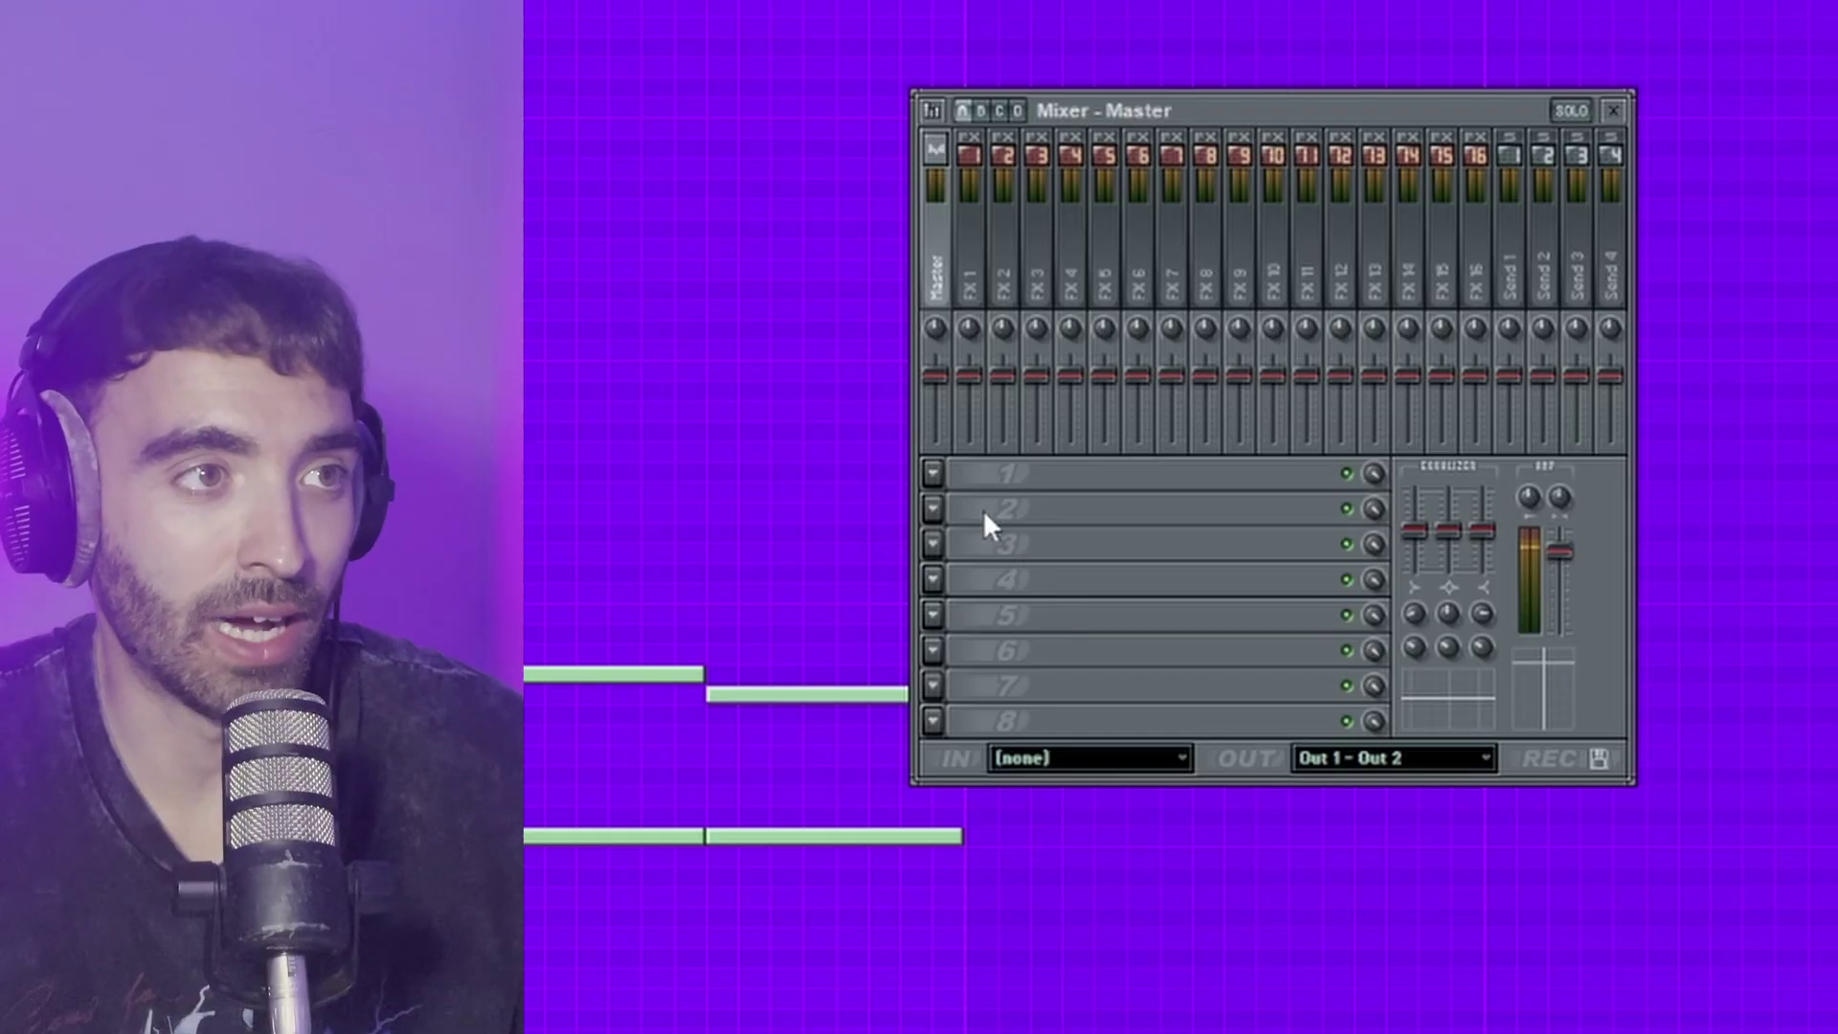
Step: Load the first effects into FX 2's slots, moving the Soft Clipper and Stereo Enhancer windows aside
left_click(934, 474)
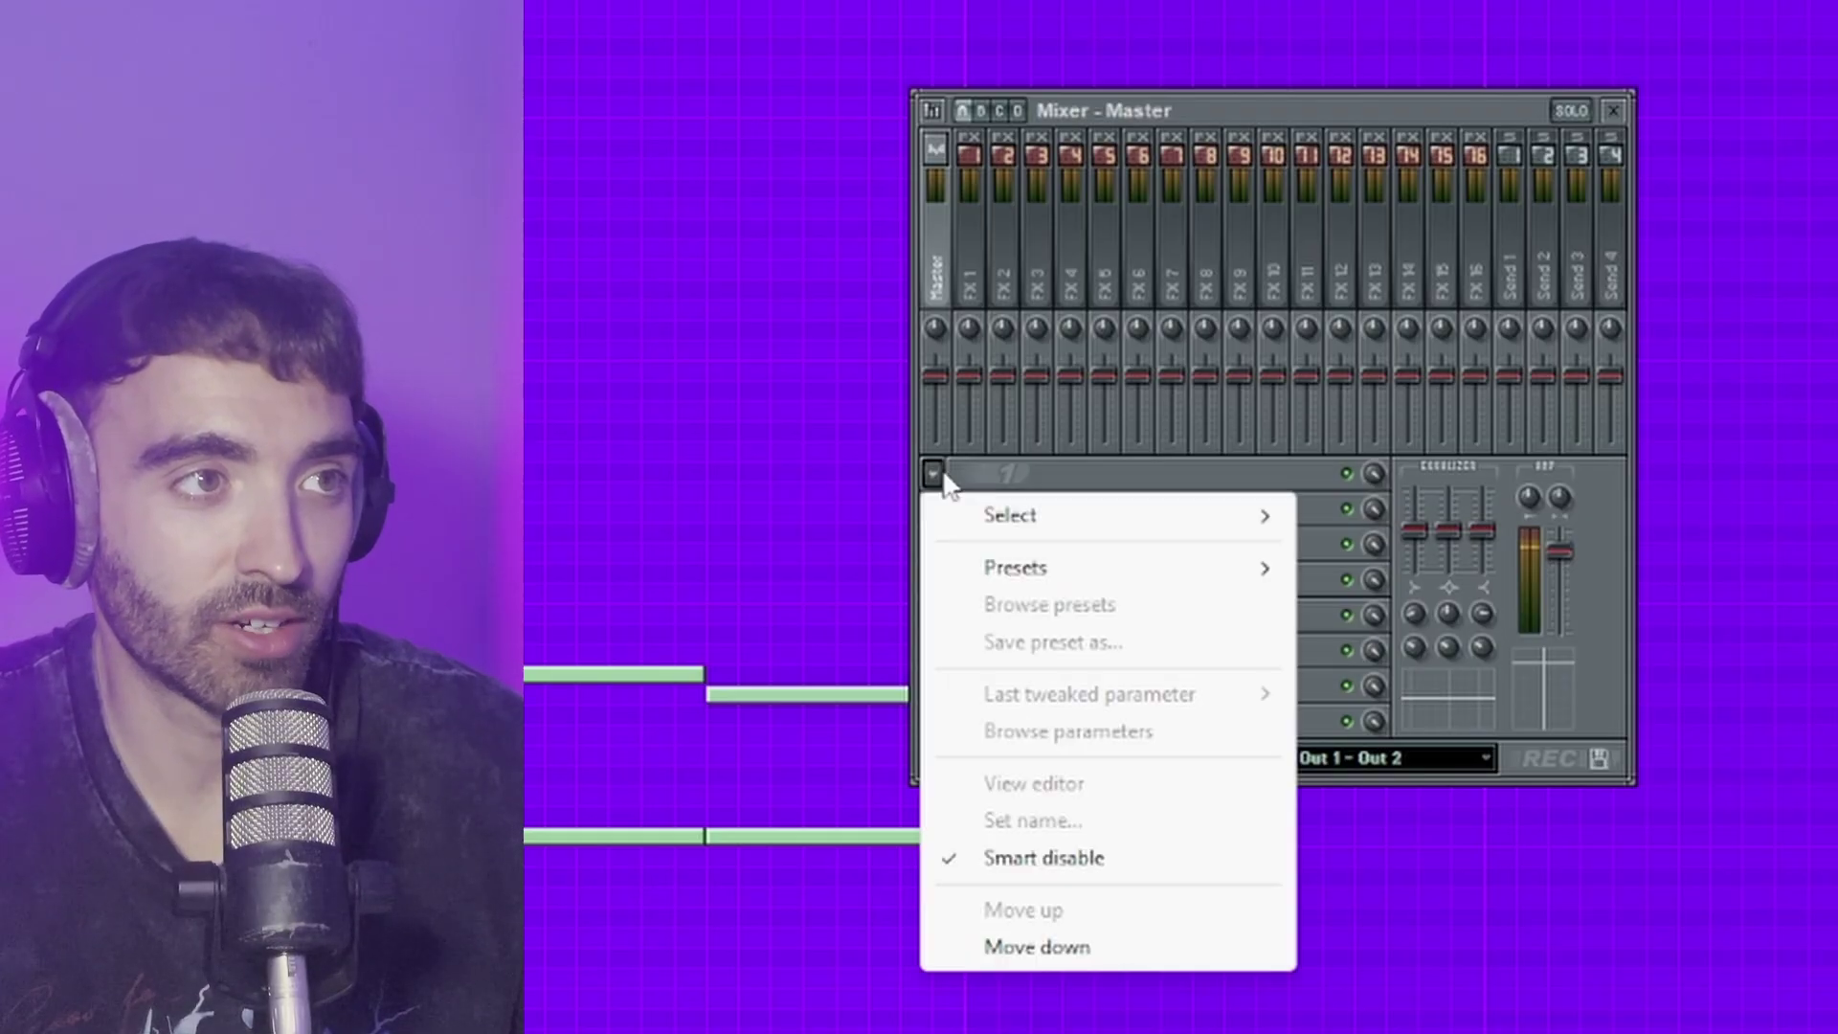
mouse_move(1010, 516)
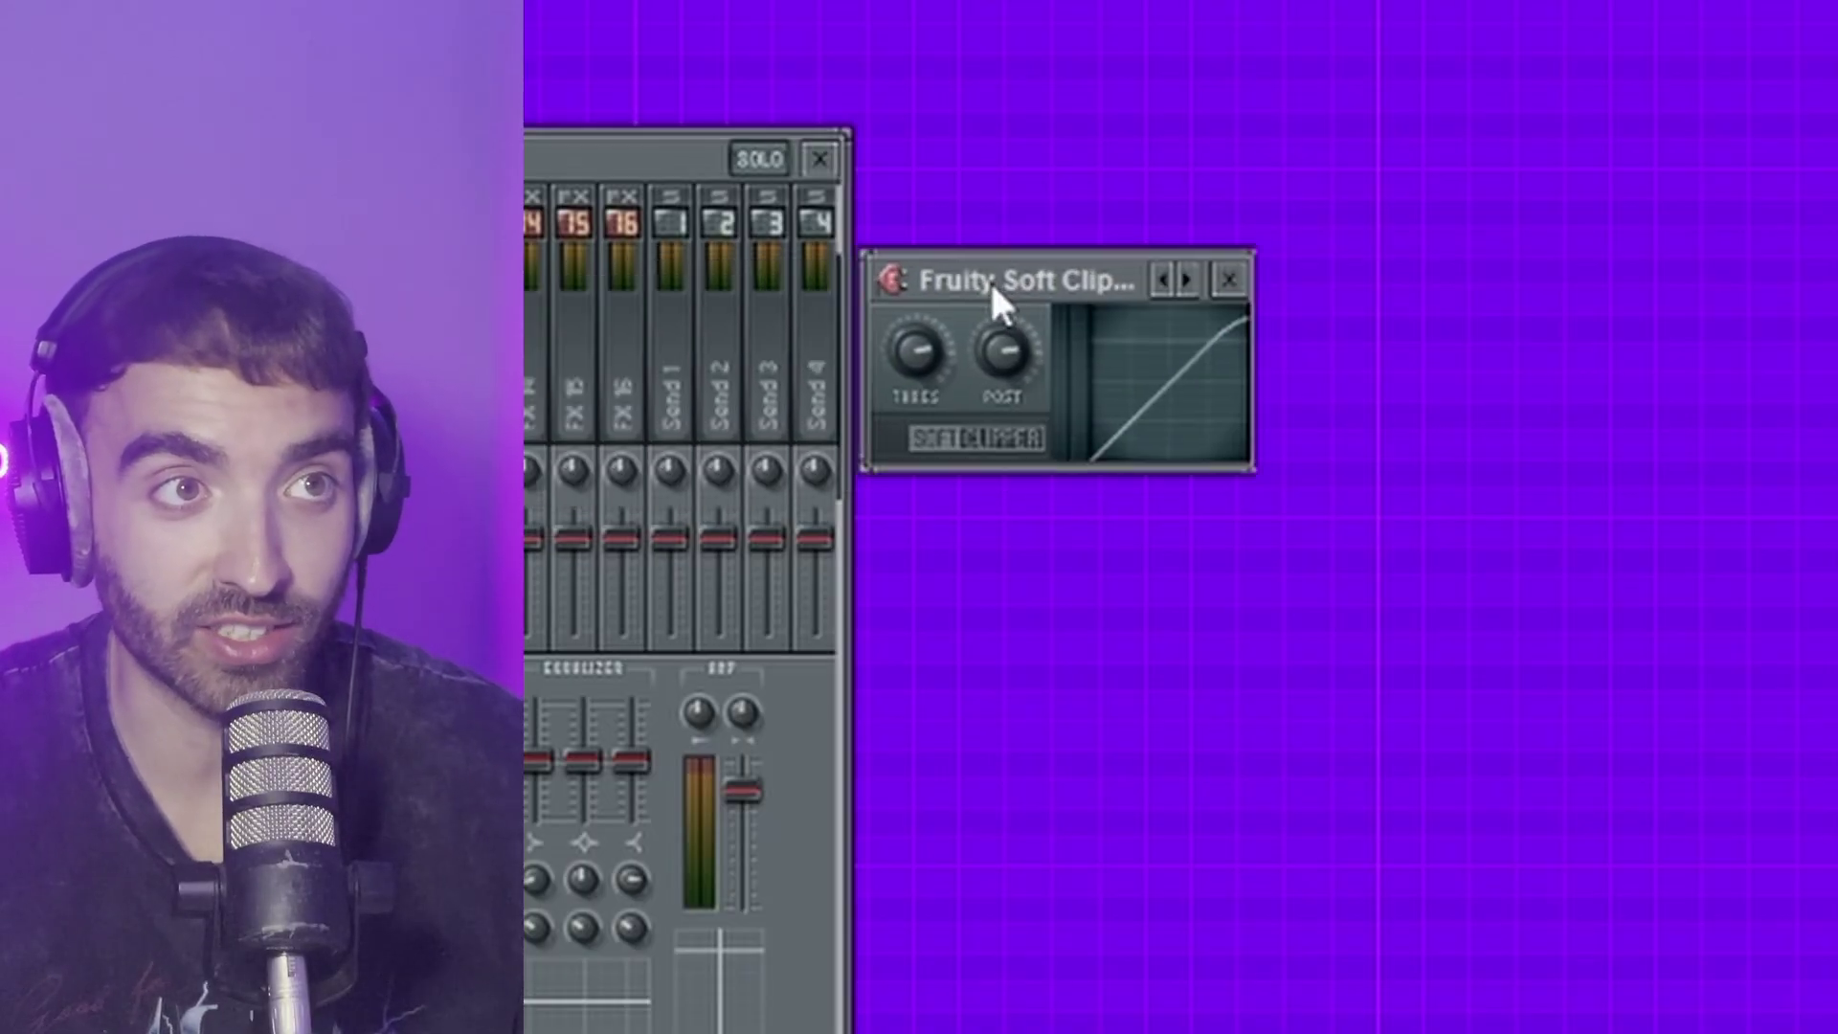
left_click_drag(990, 279, 1000, 268)
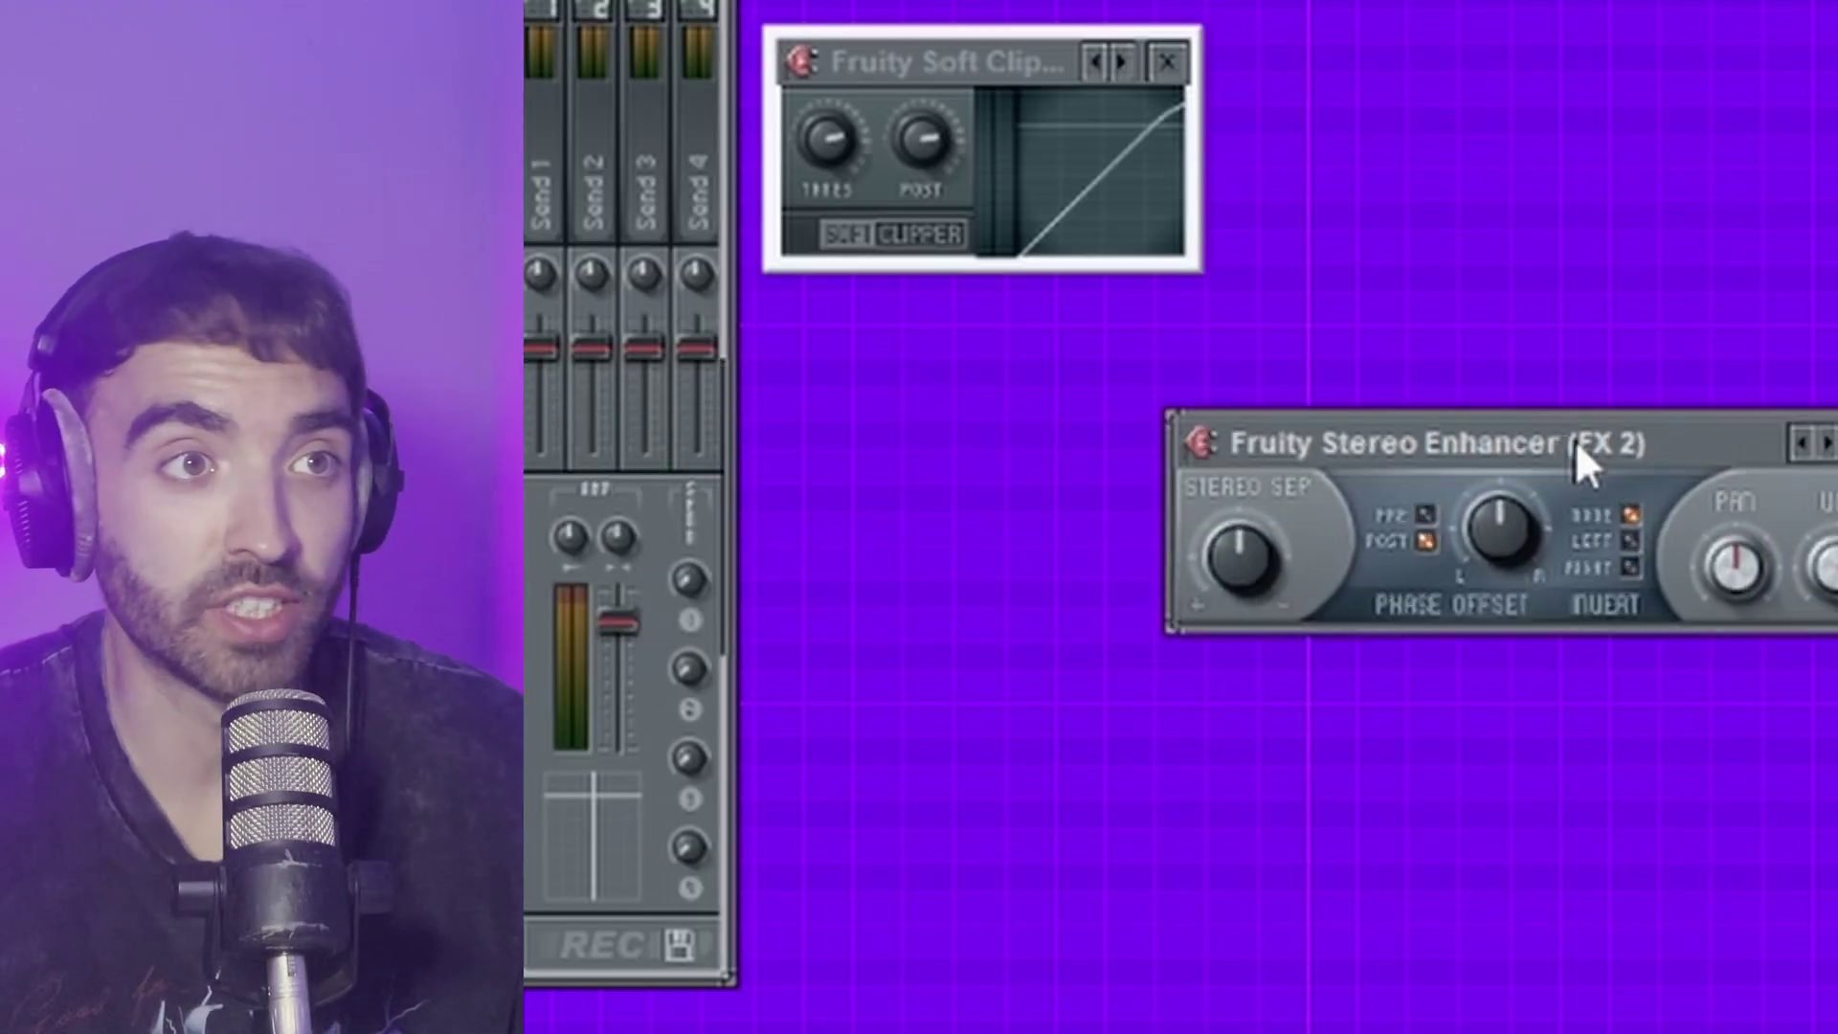
left_click_drag(1578, 442, 1148, 348)
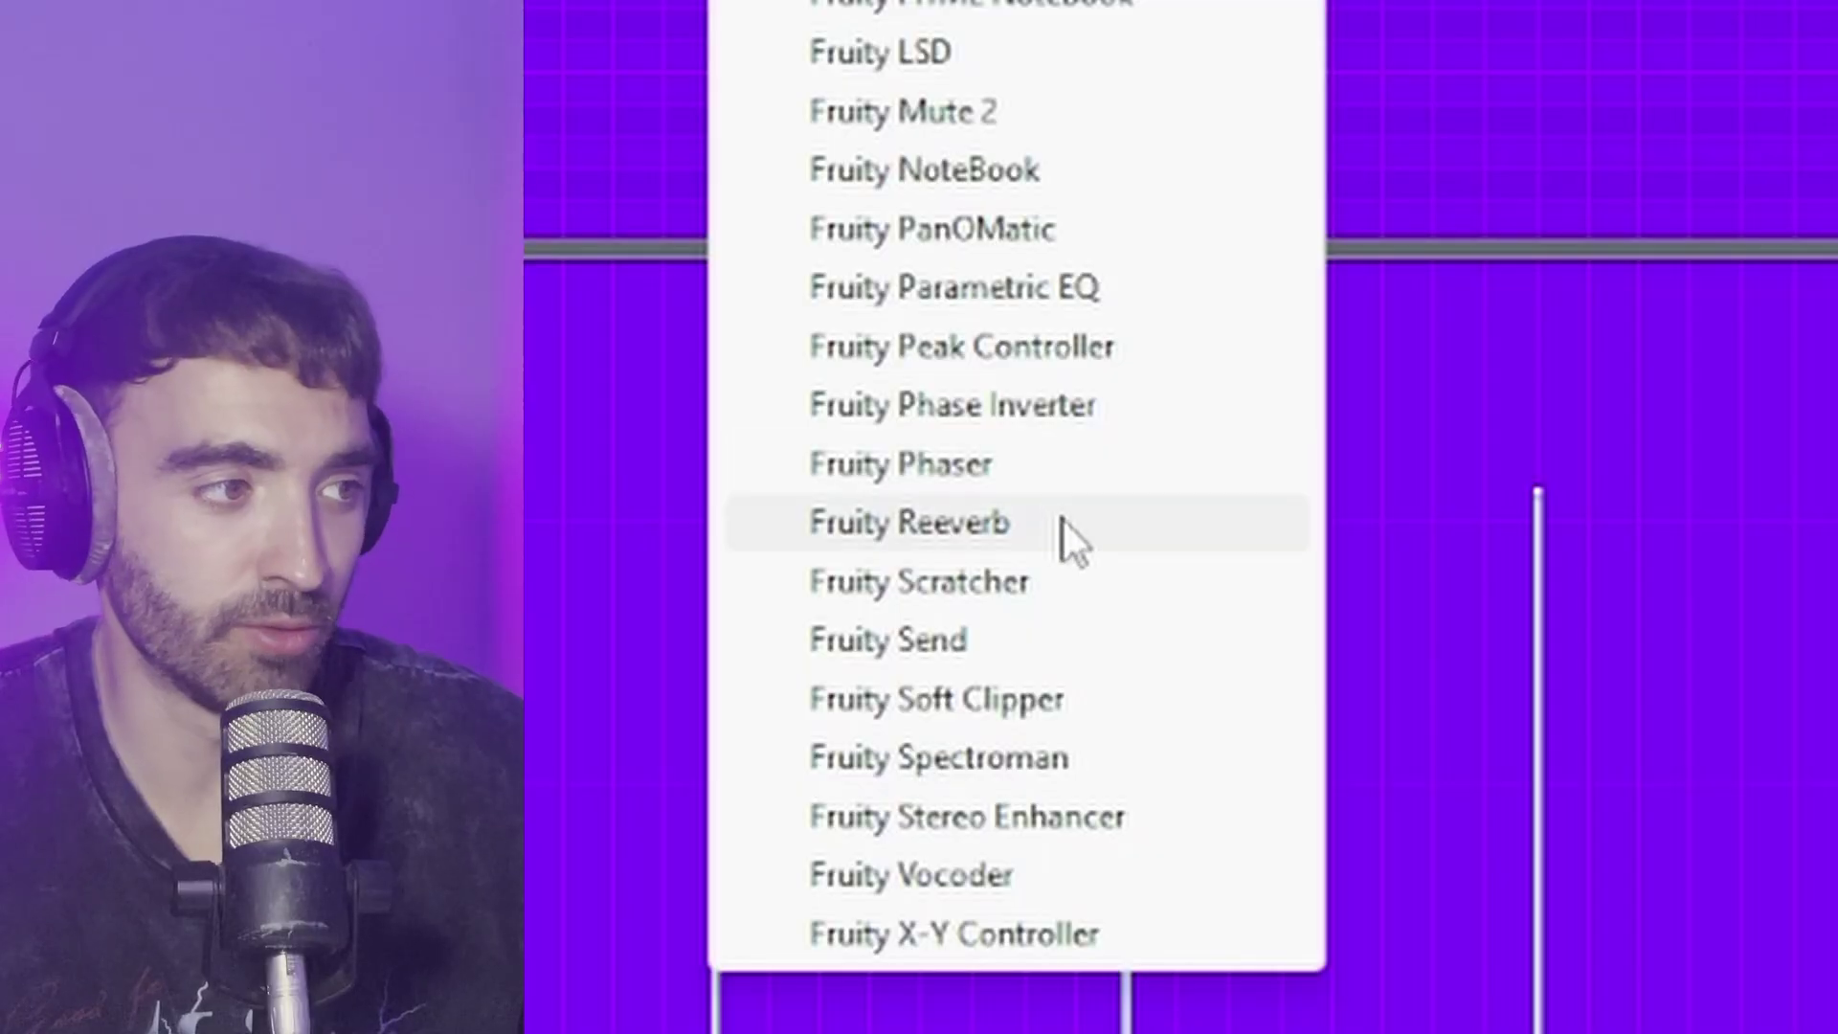
Step: Add Fruity Reeverb and Fruity Chorus to FX 2 and apply a different Chorus preset
left_click(1071, 532)
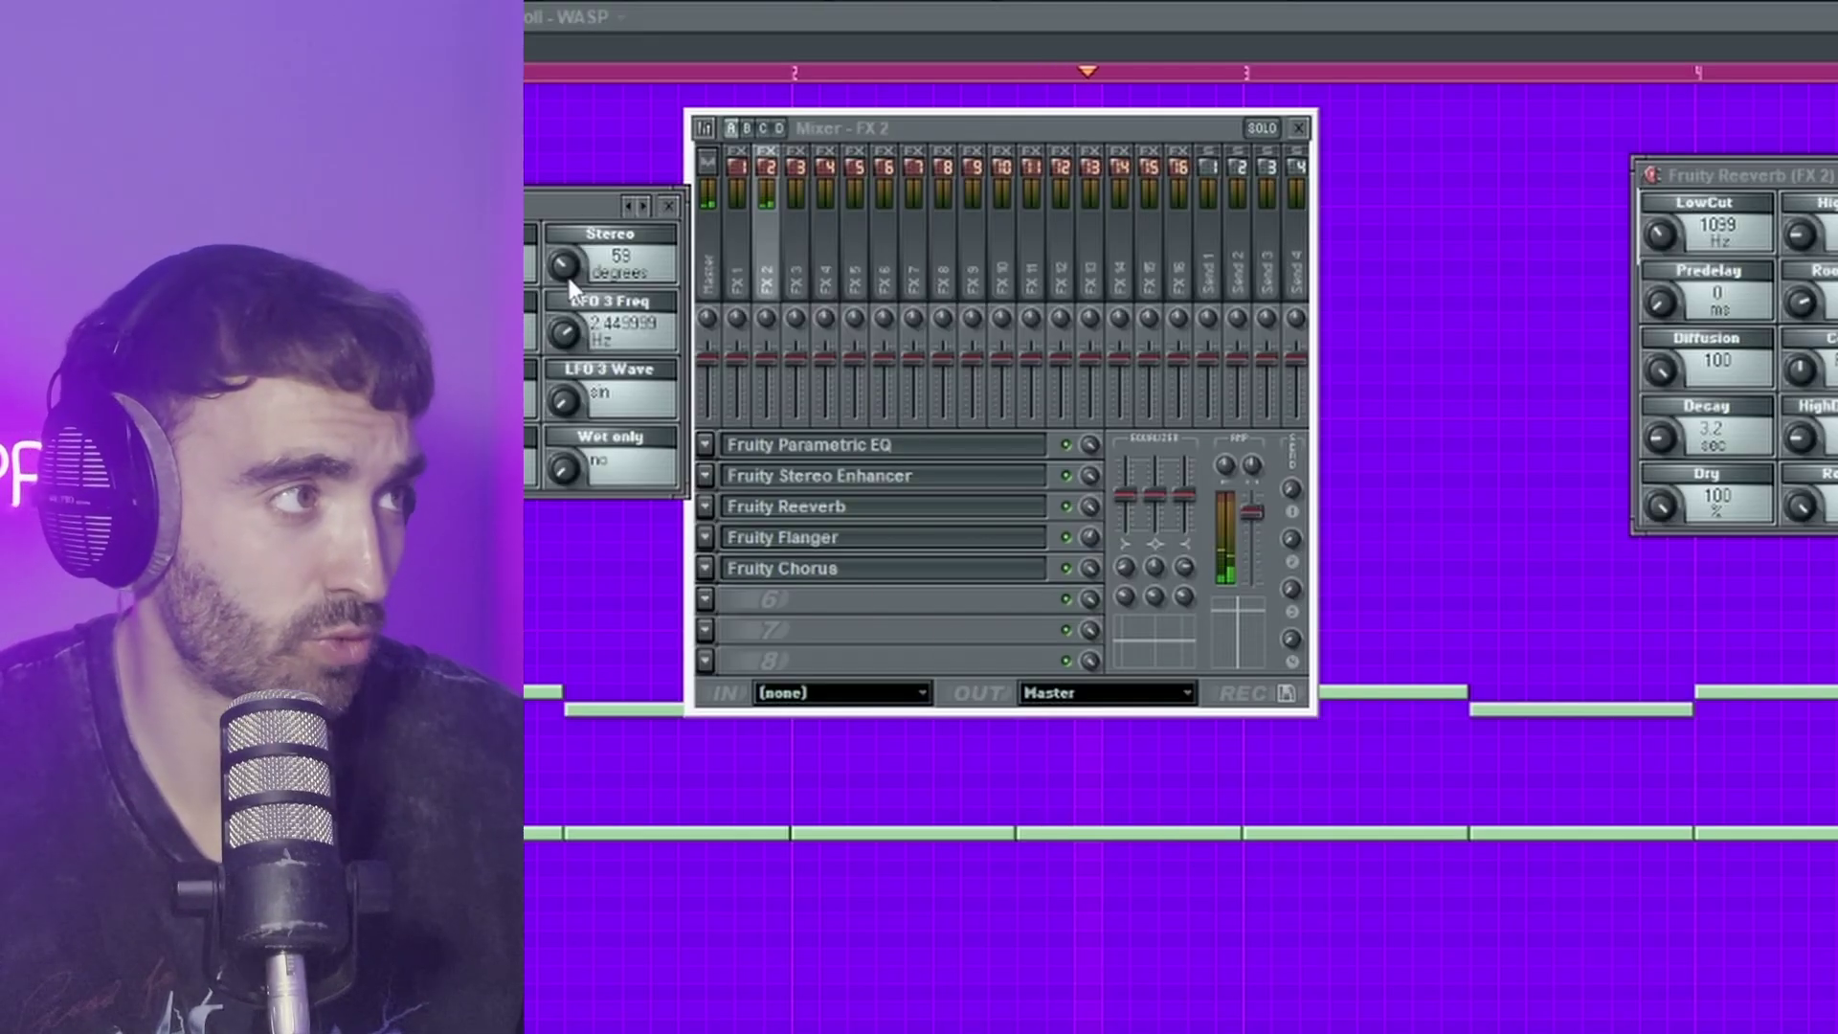
left_click_drag(586, 211, 1453, 304)
right_click(1514, 301)
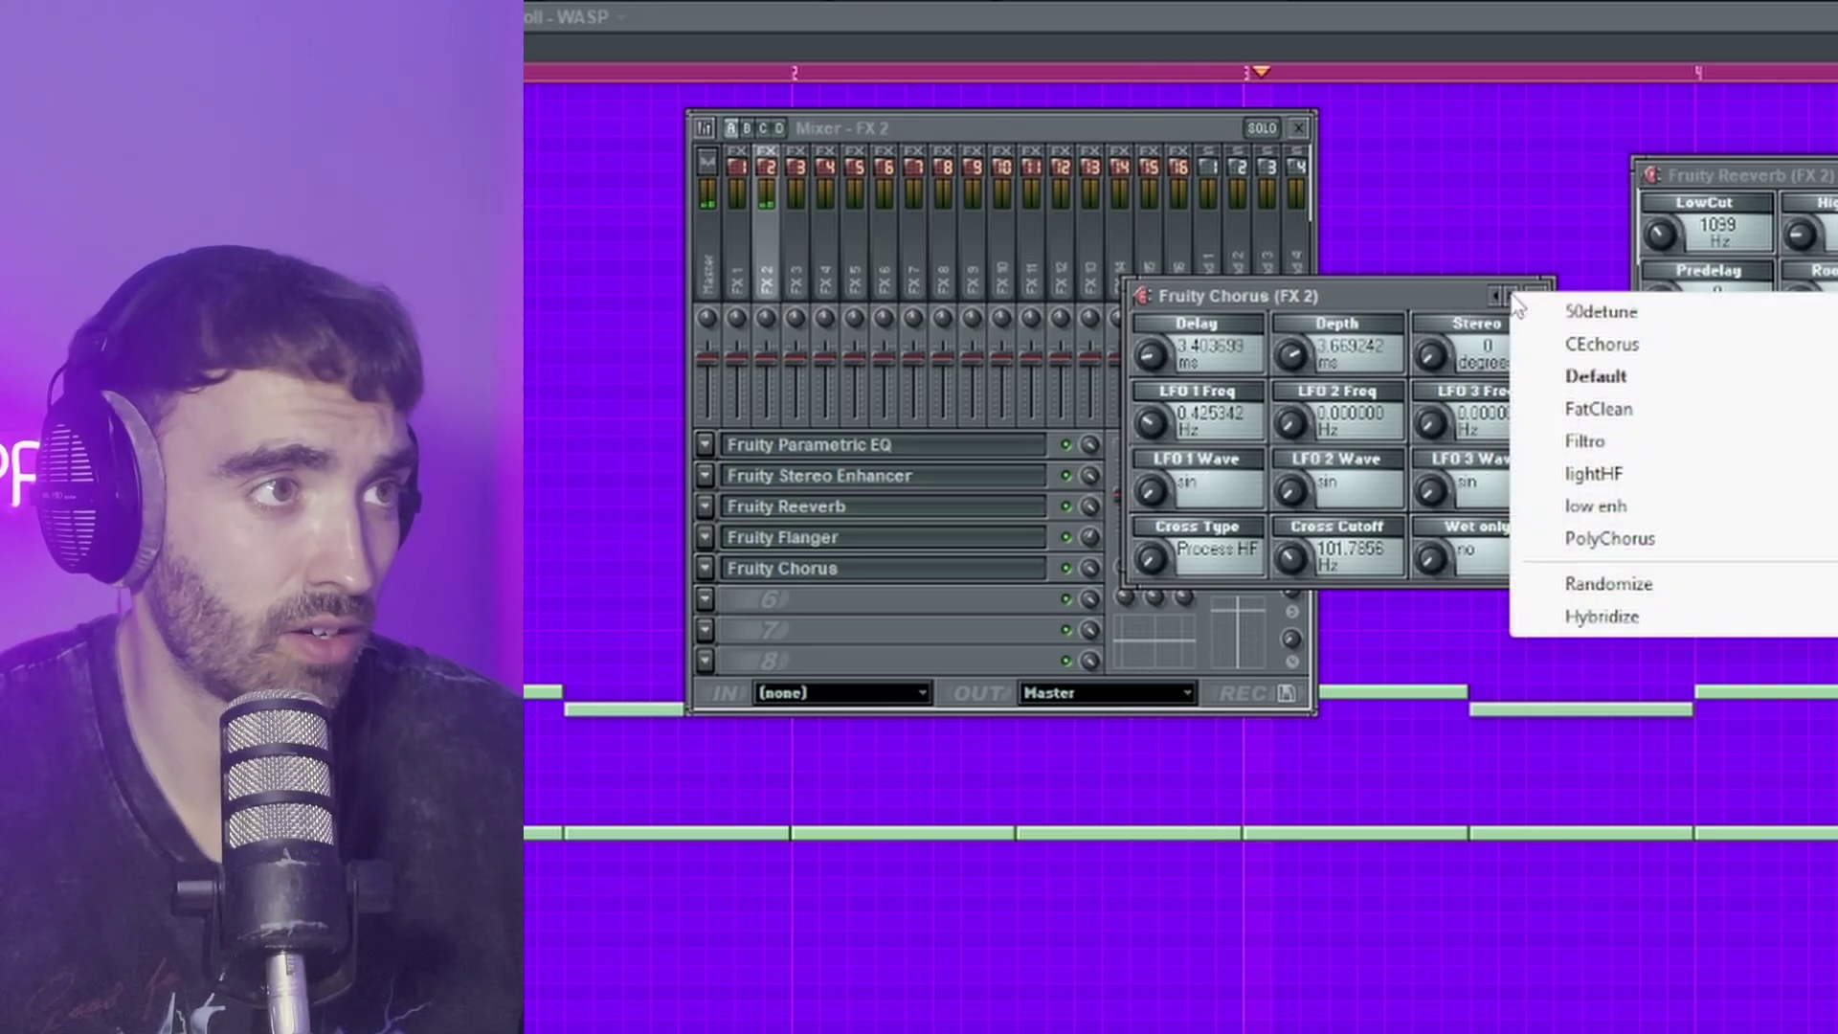
left_click(1628, 381)
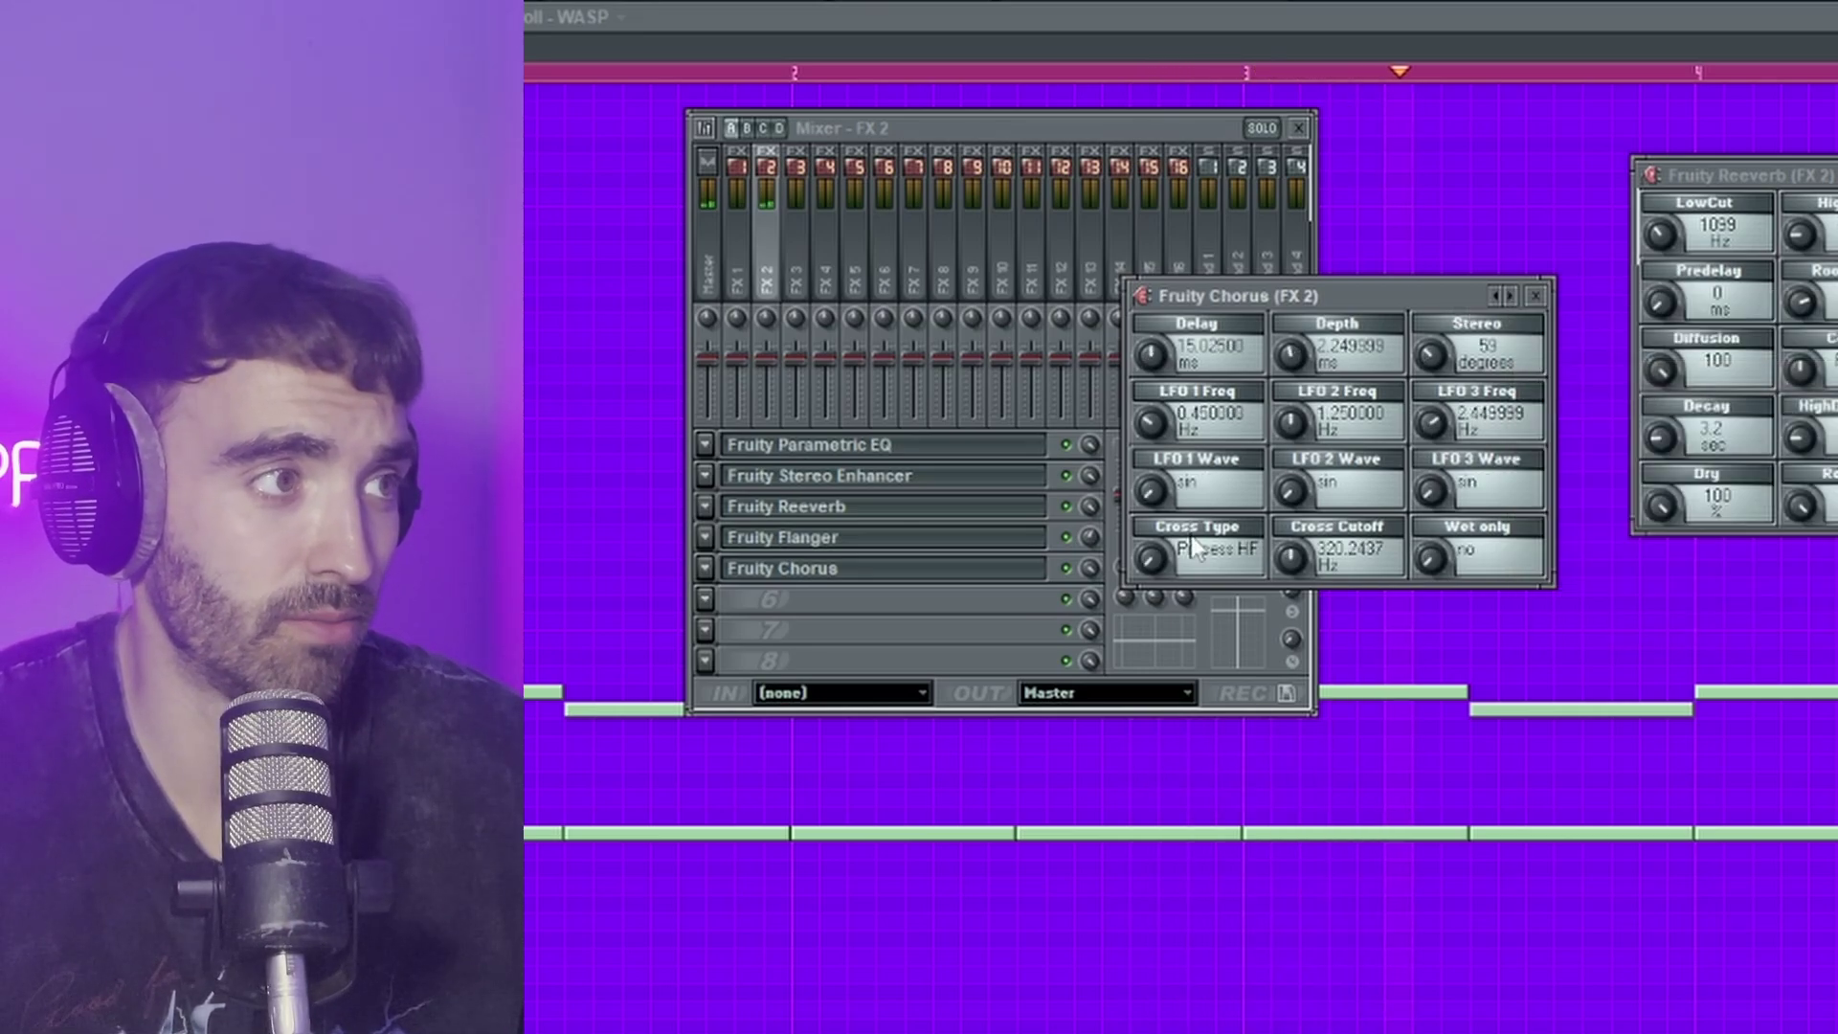
left_click(1097, 583)
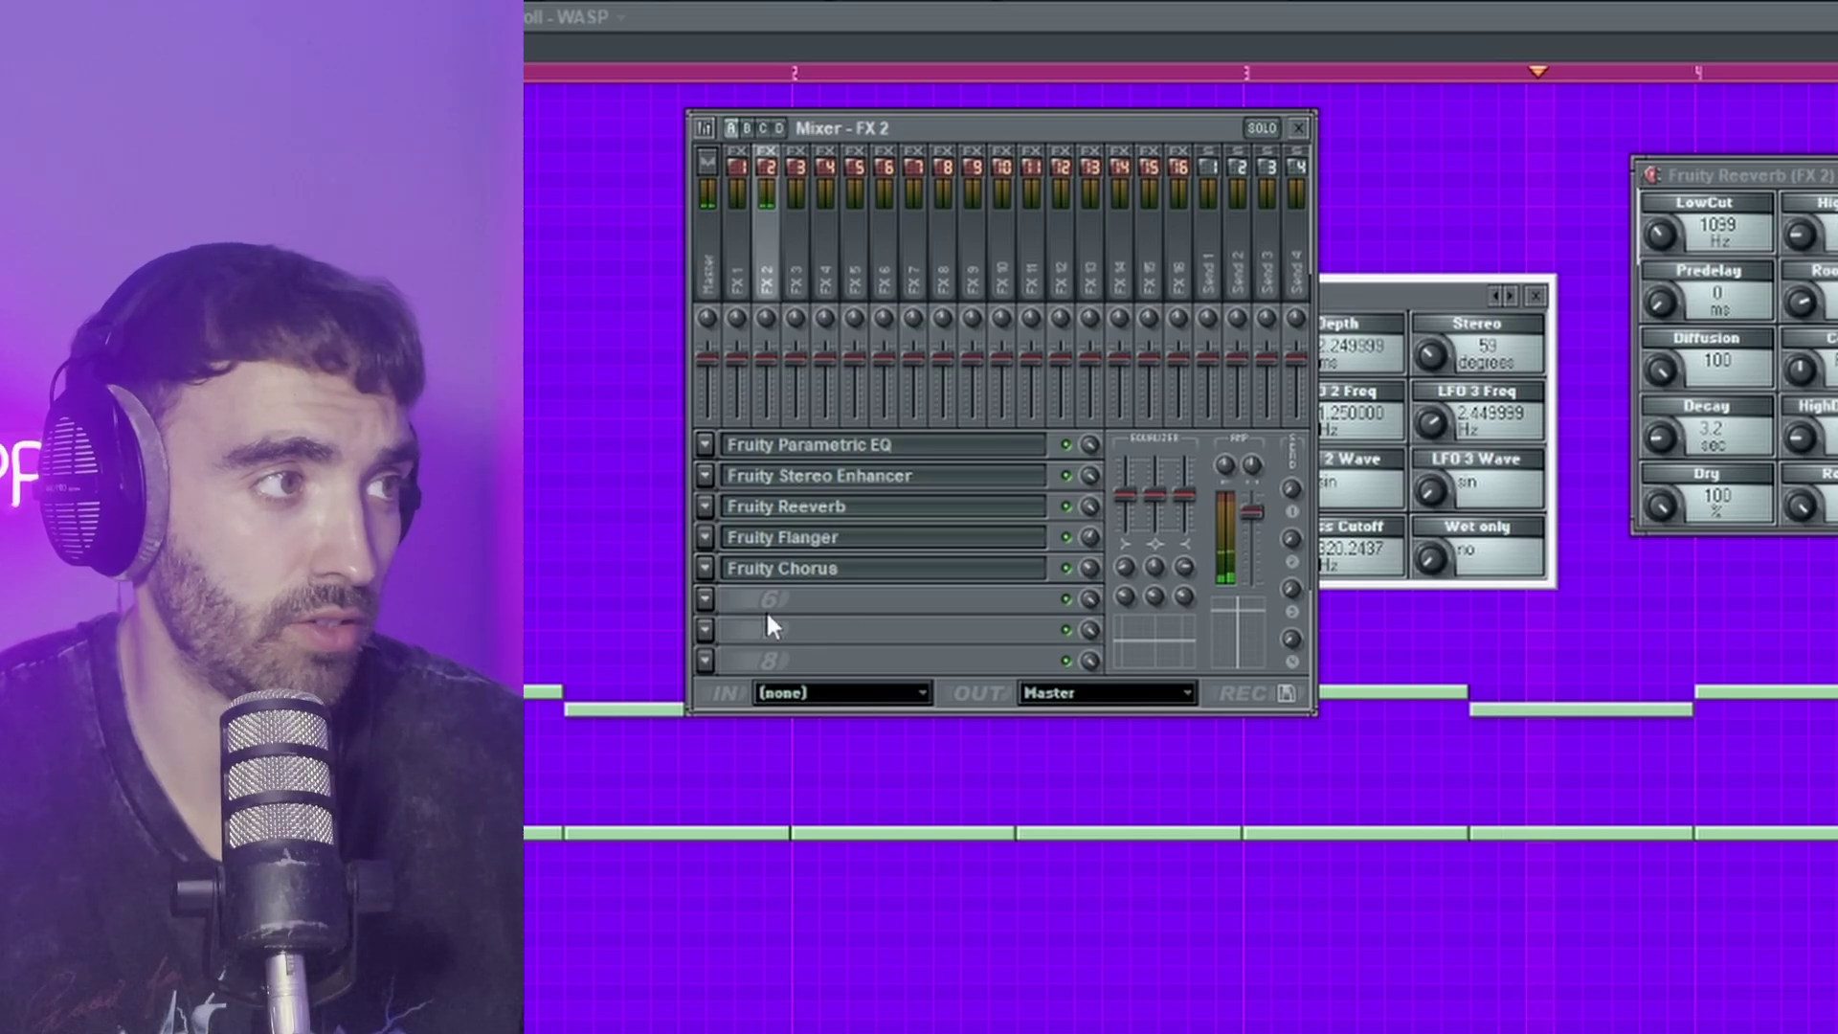
left_click(725, 604)
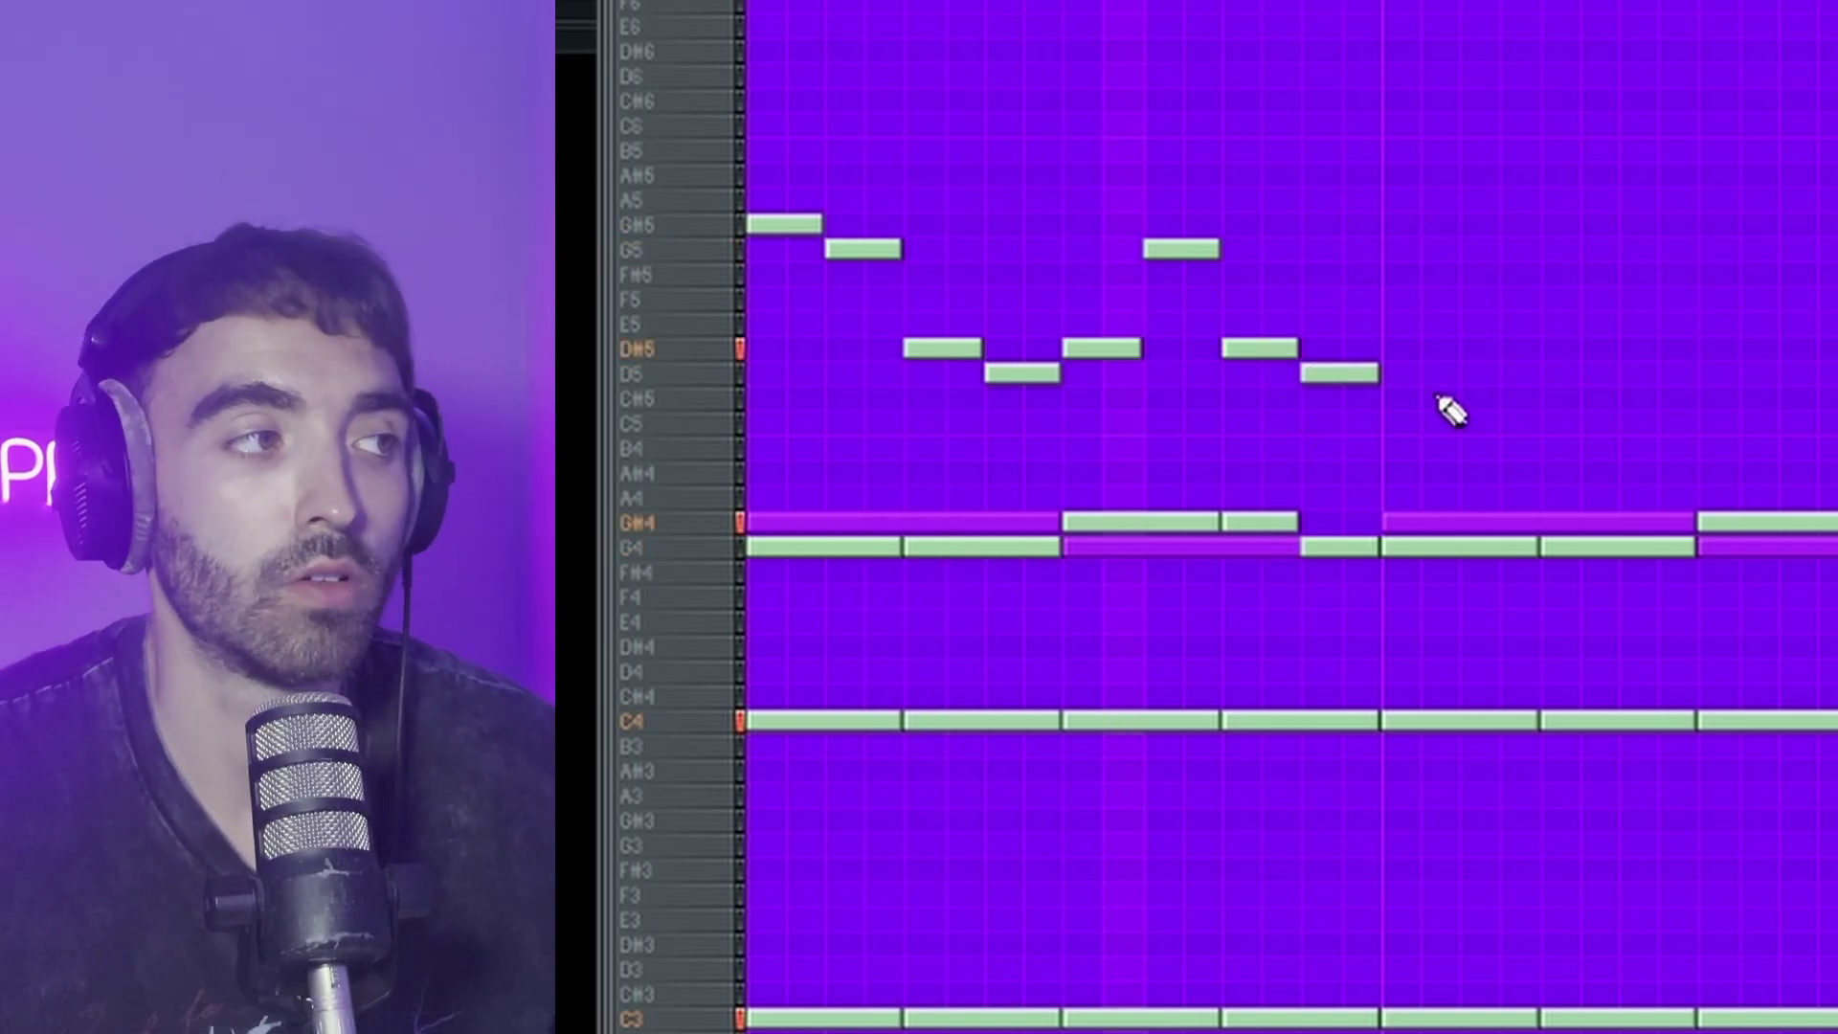
Step: Select a group of melody notes, then adjust and deselect the three first-bar chord notes
left_click_drag(1017, 201, 858, 173)
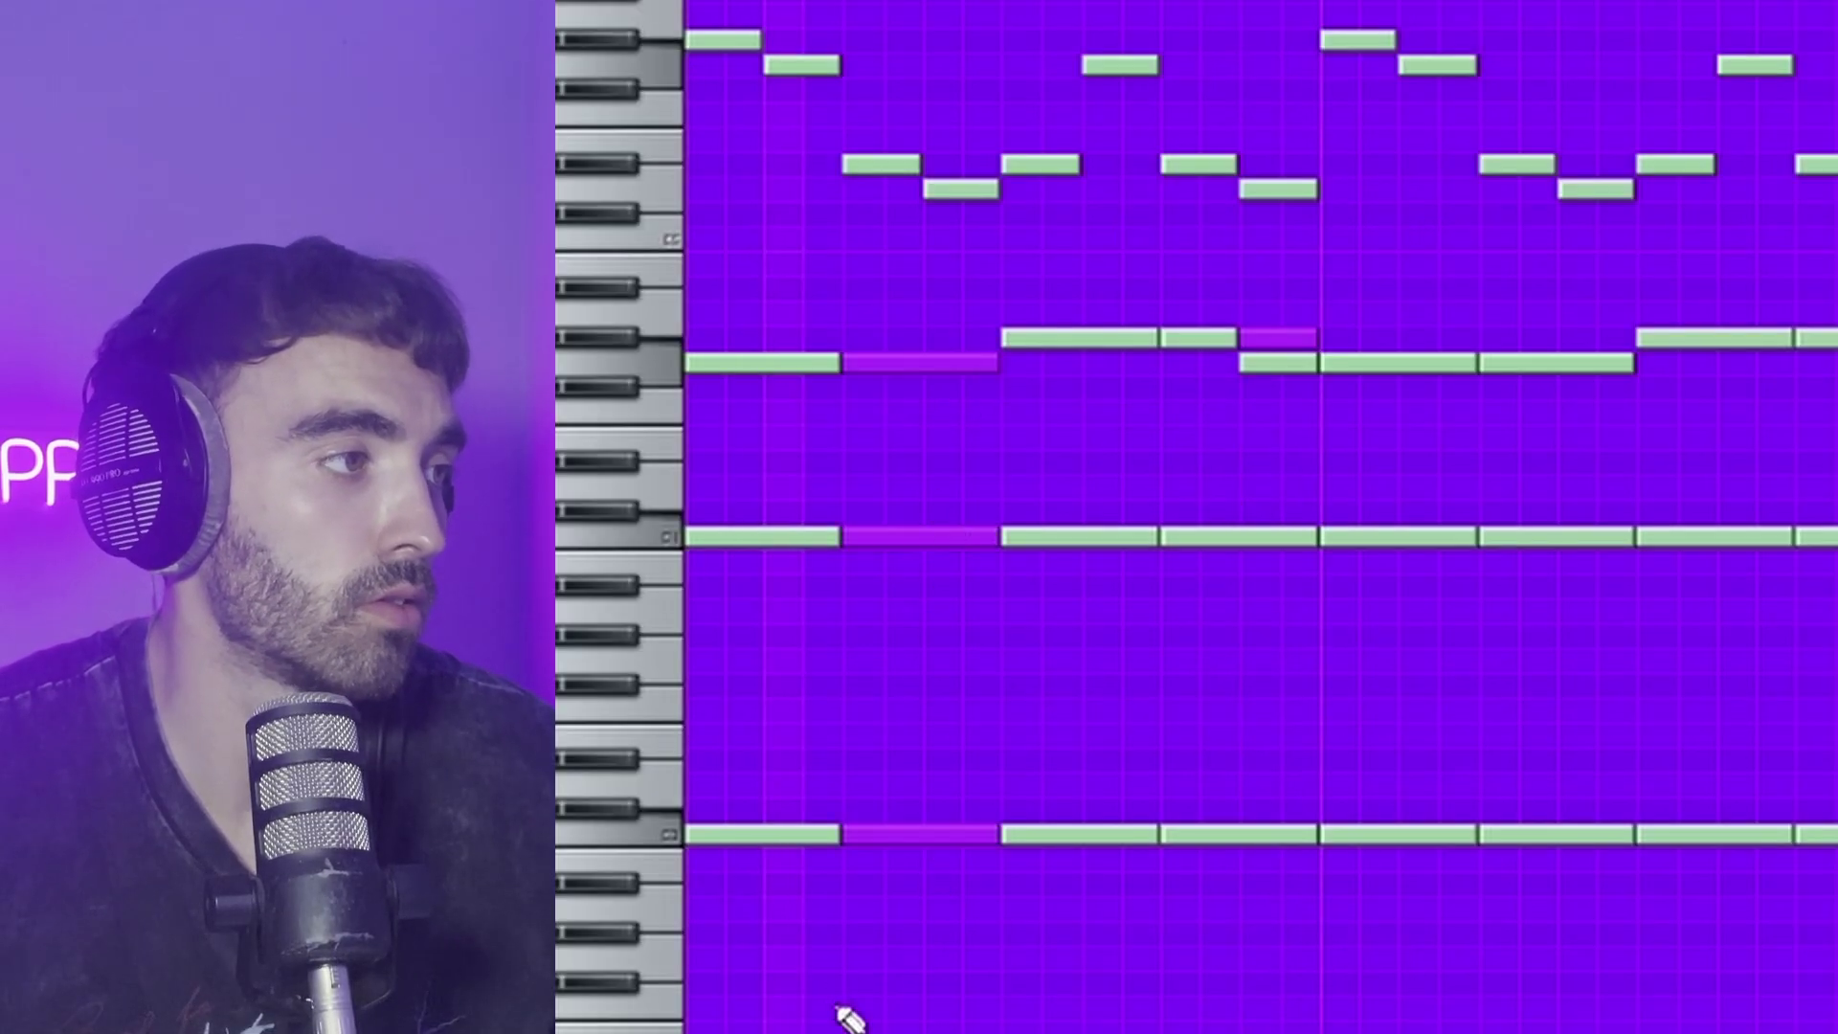
left_click_drag(848, 1018, 787, 308)
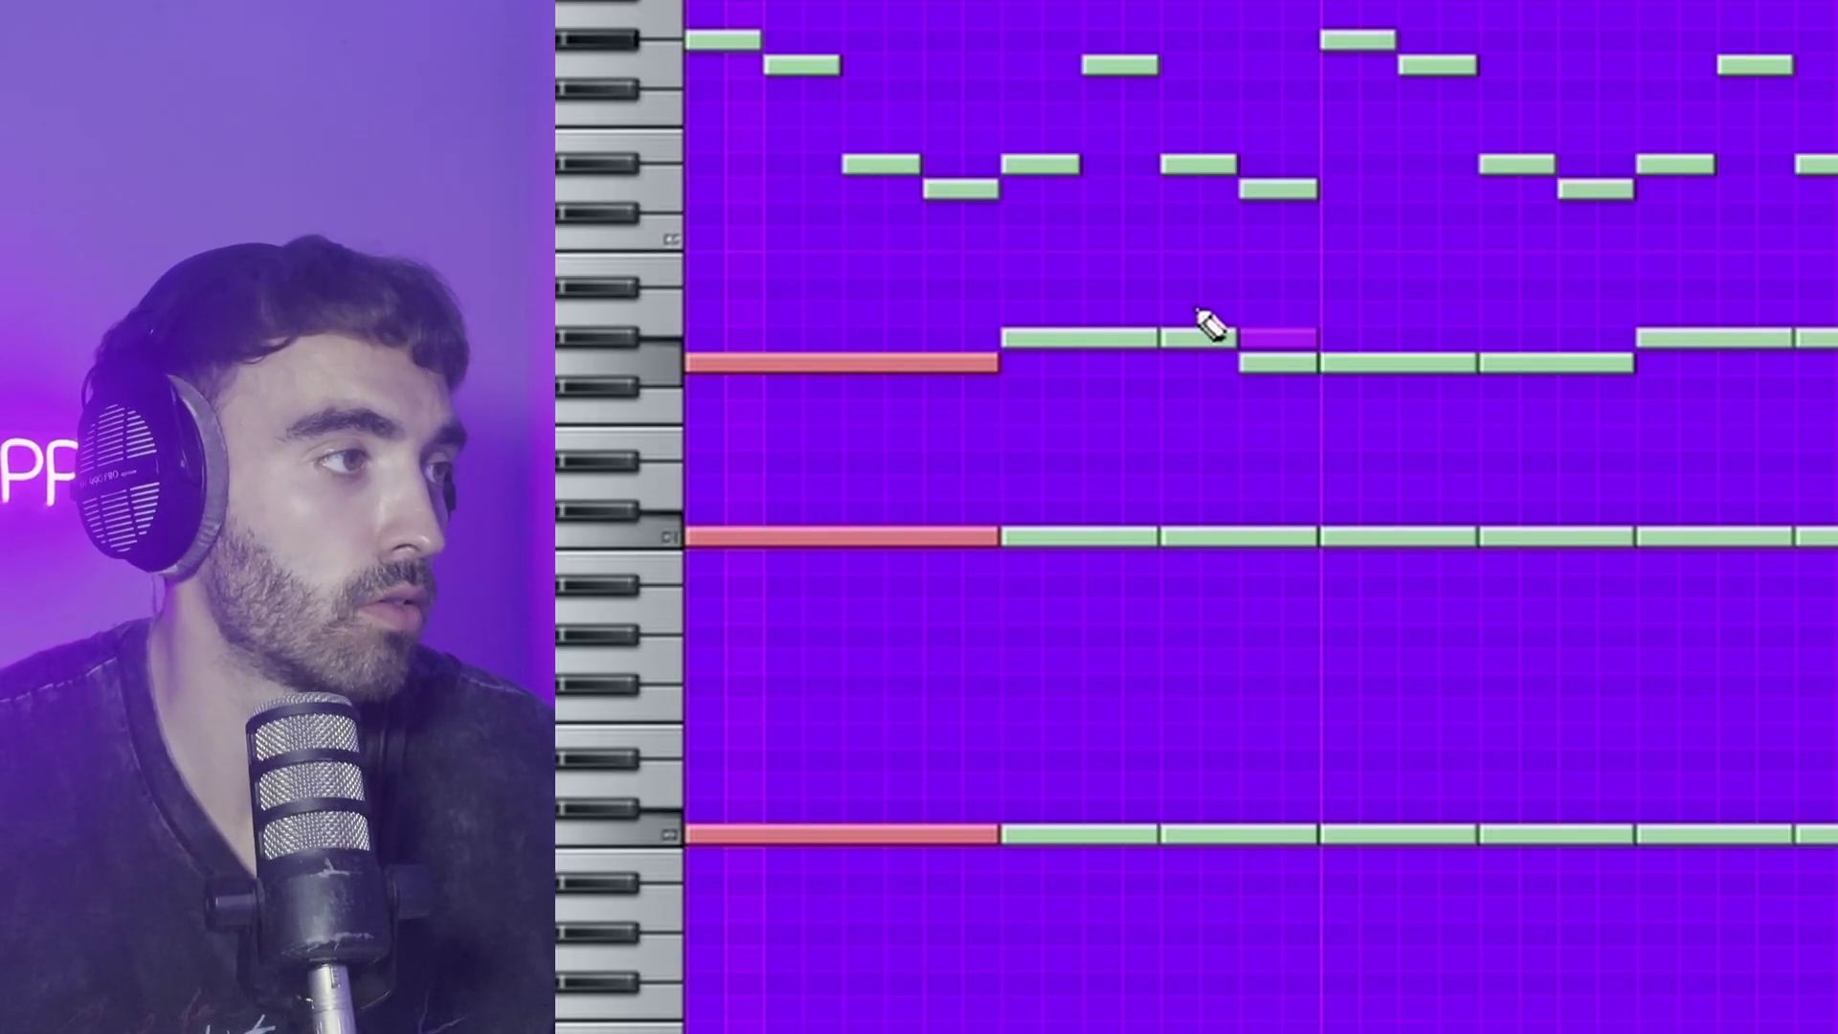
left_click(1226, 457)
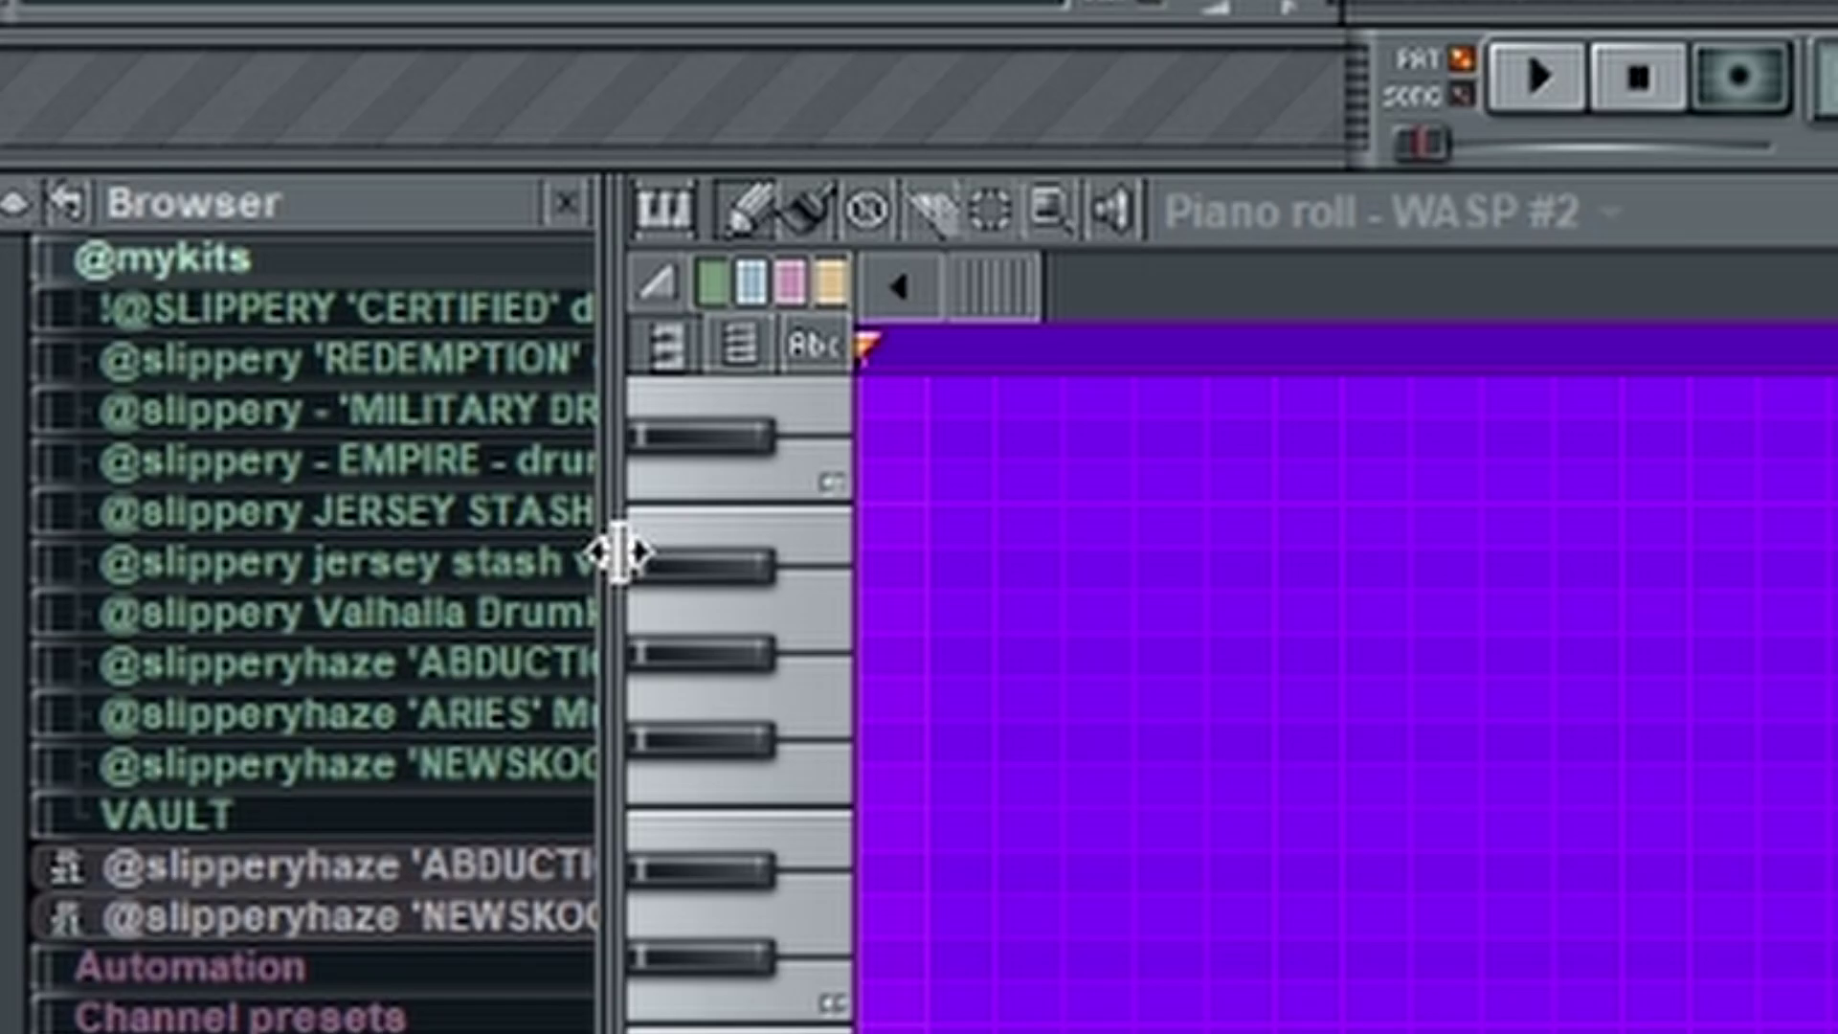
Step: Widen the sample browser and move a short note down in pitch in the piano roll
left_click_drag(615, 554, 1154, 561)
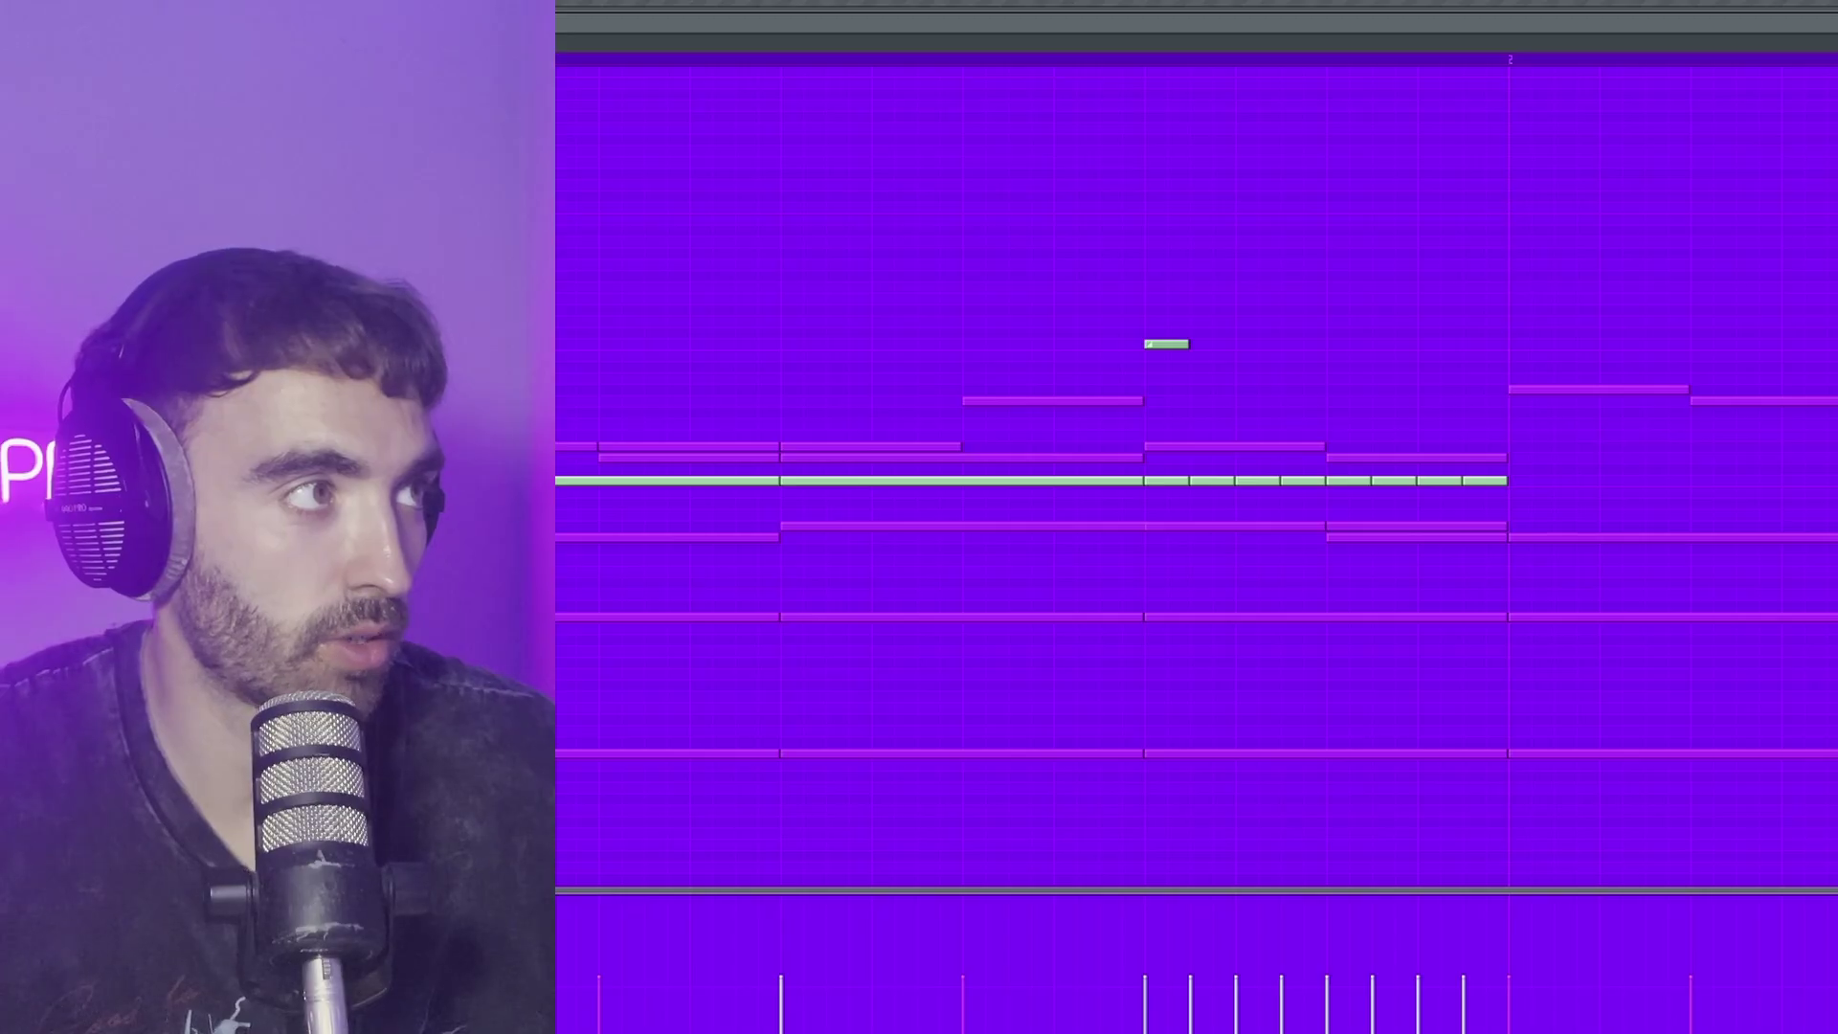
left_click_drag(1168, 345, 1167, 415)
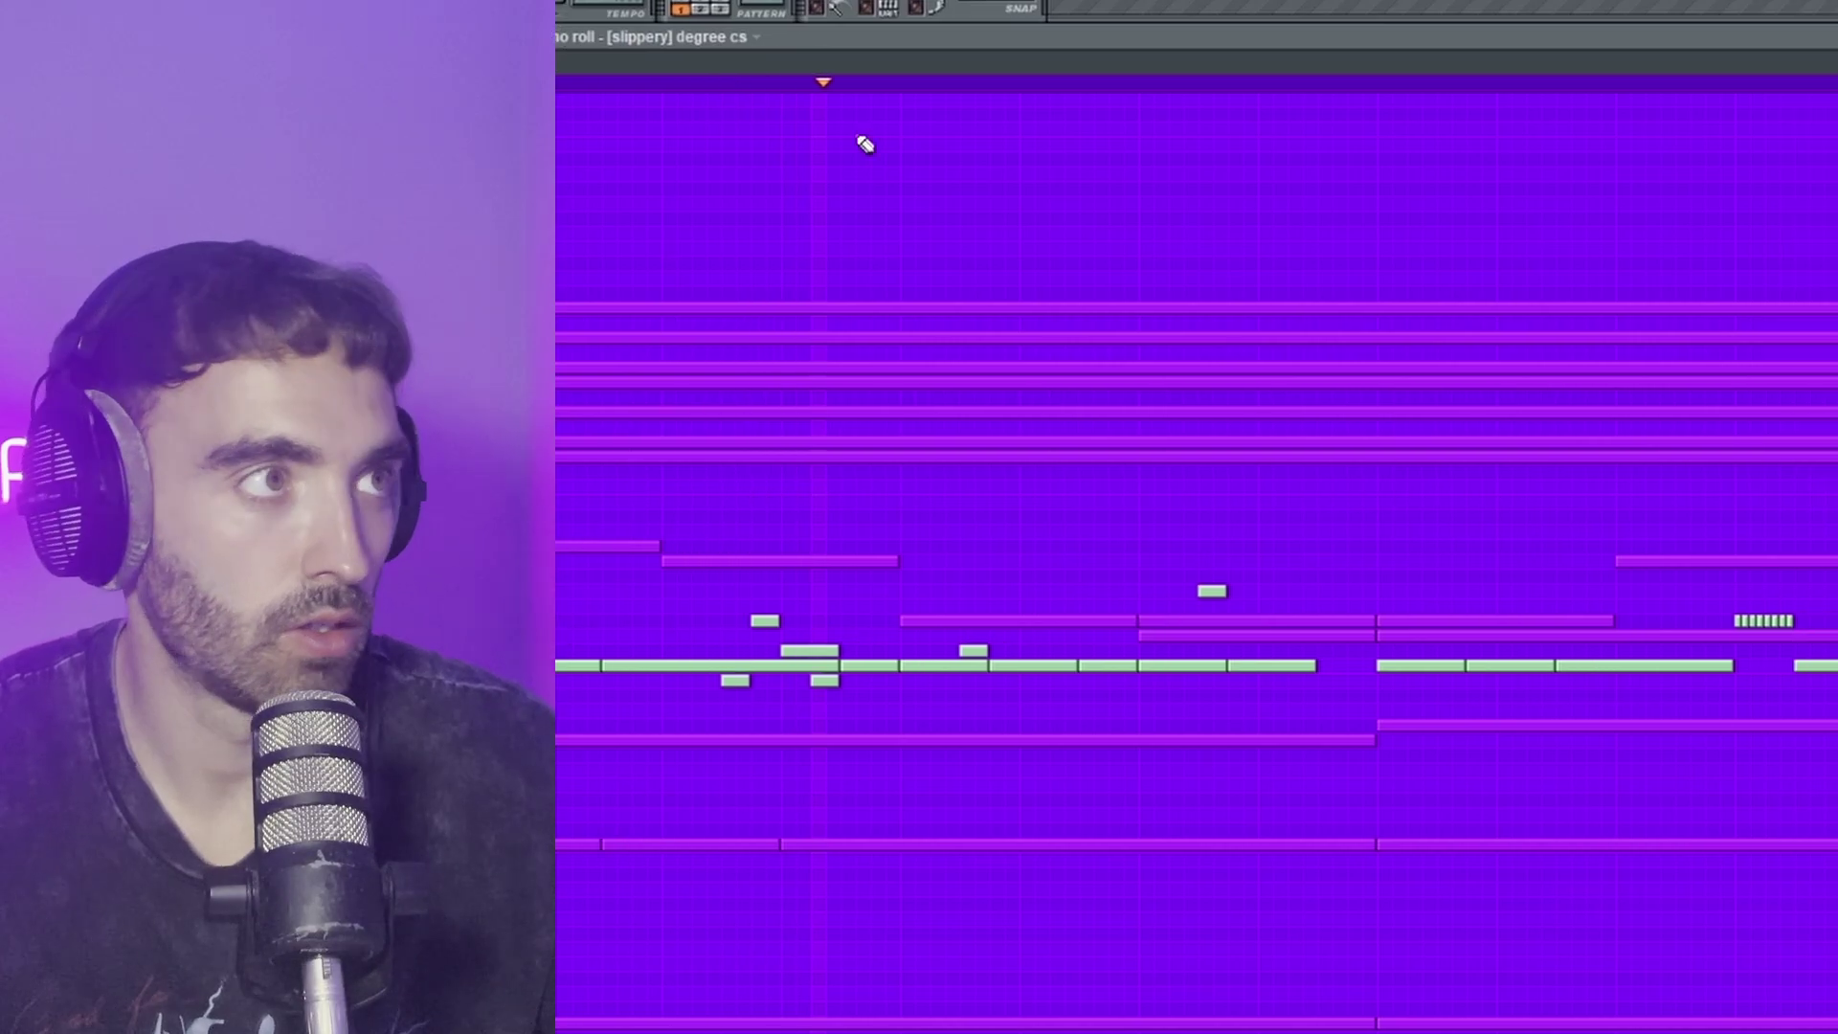
Step: Set Snap to 1/4 beat and chop a hi-hat note into a roll
left_click(1542, 6)
left_click(947, 221)
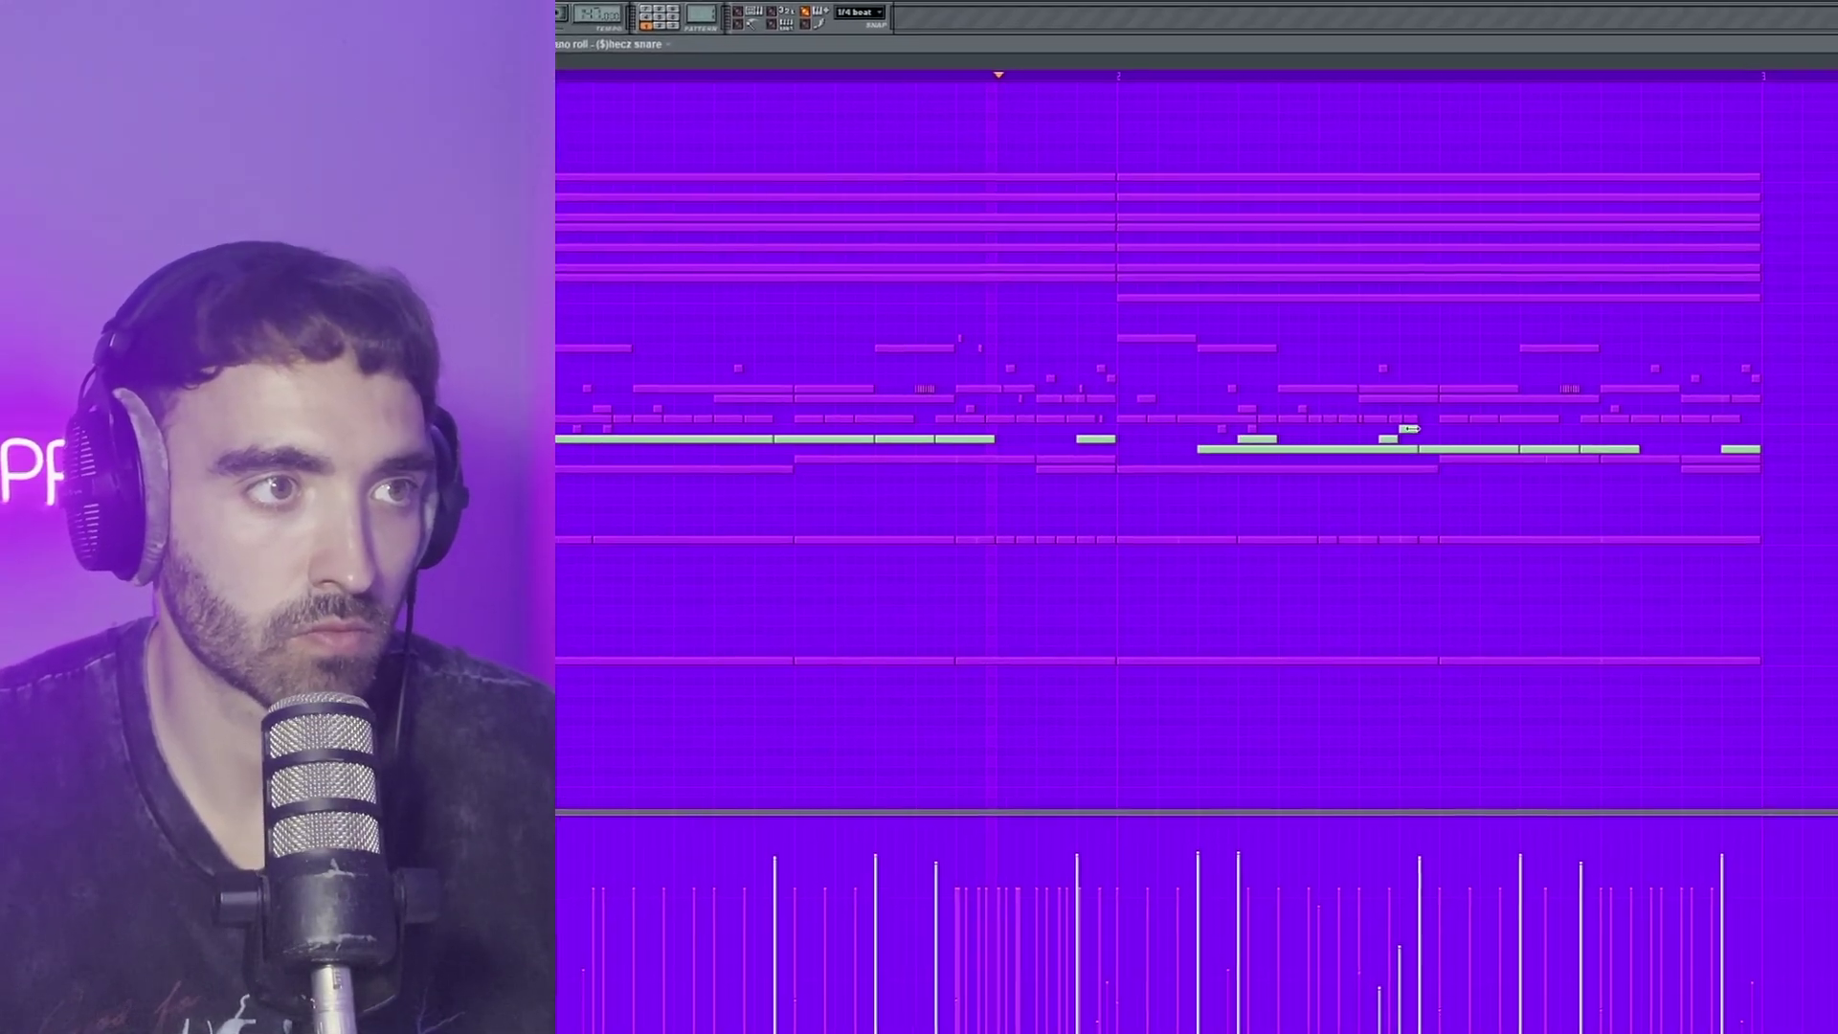
double_click(1368, 429)
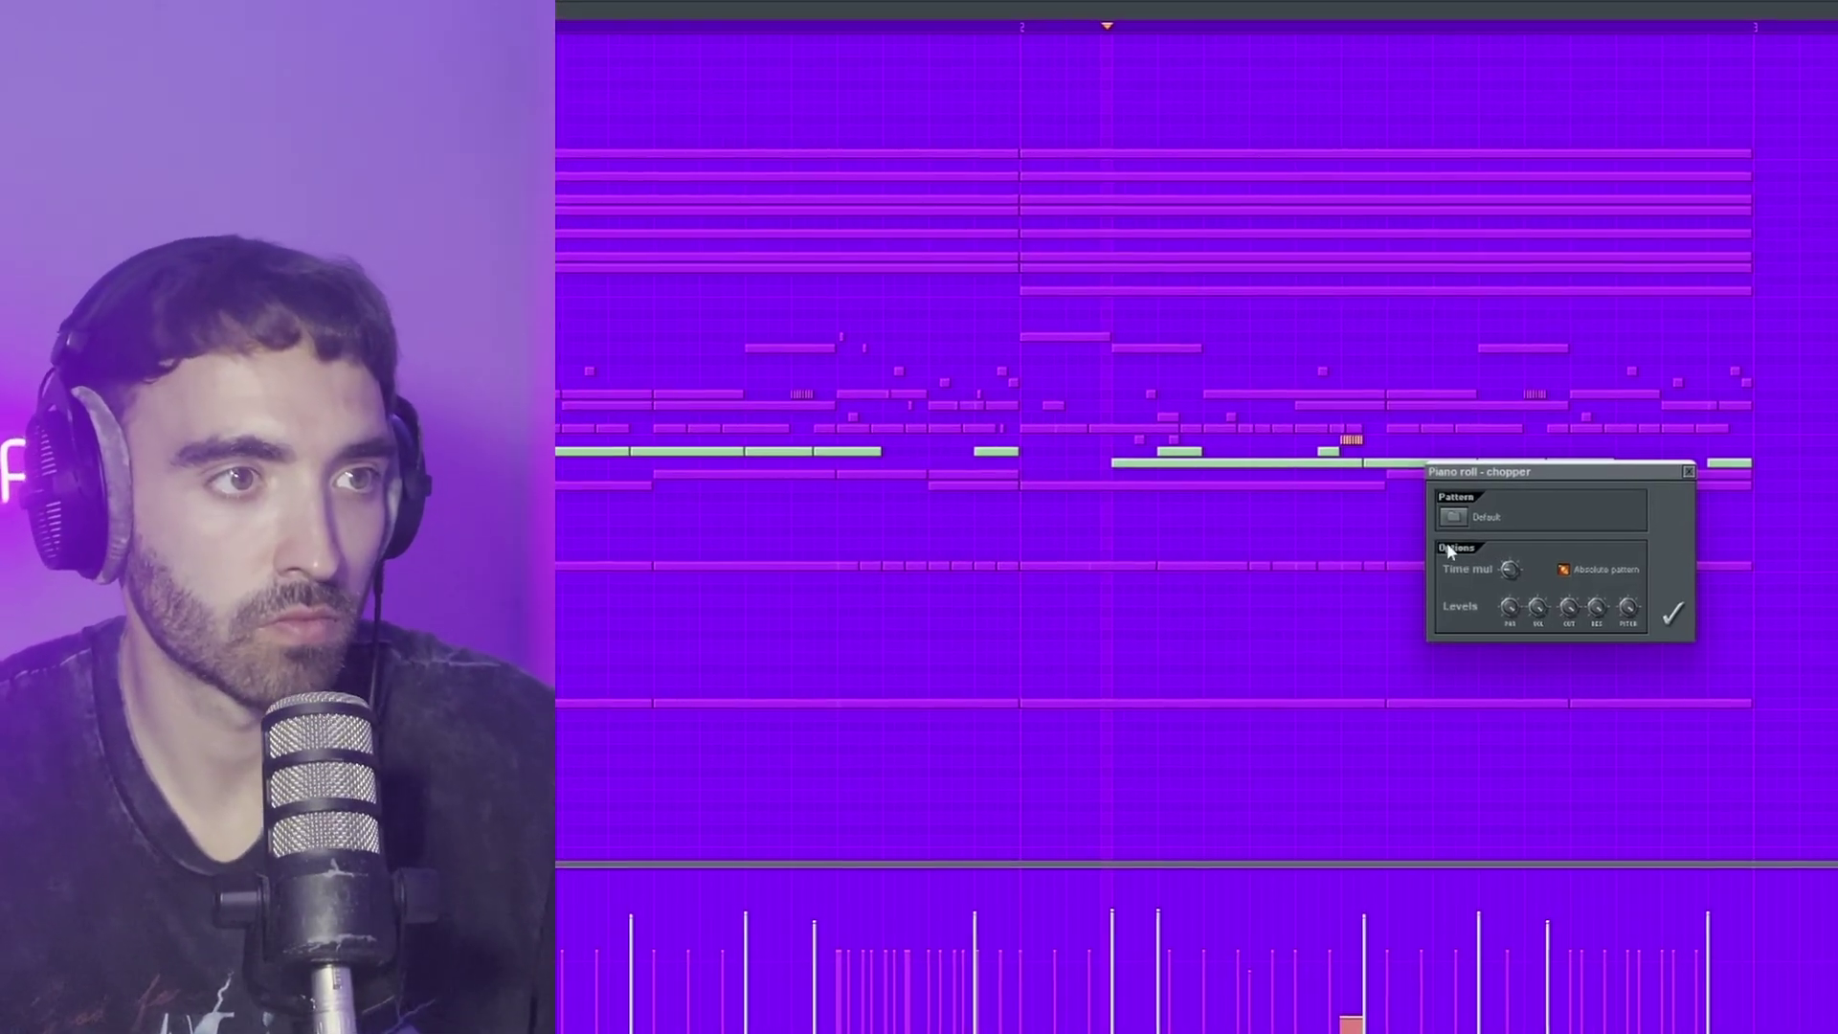
key("Return")
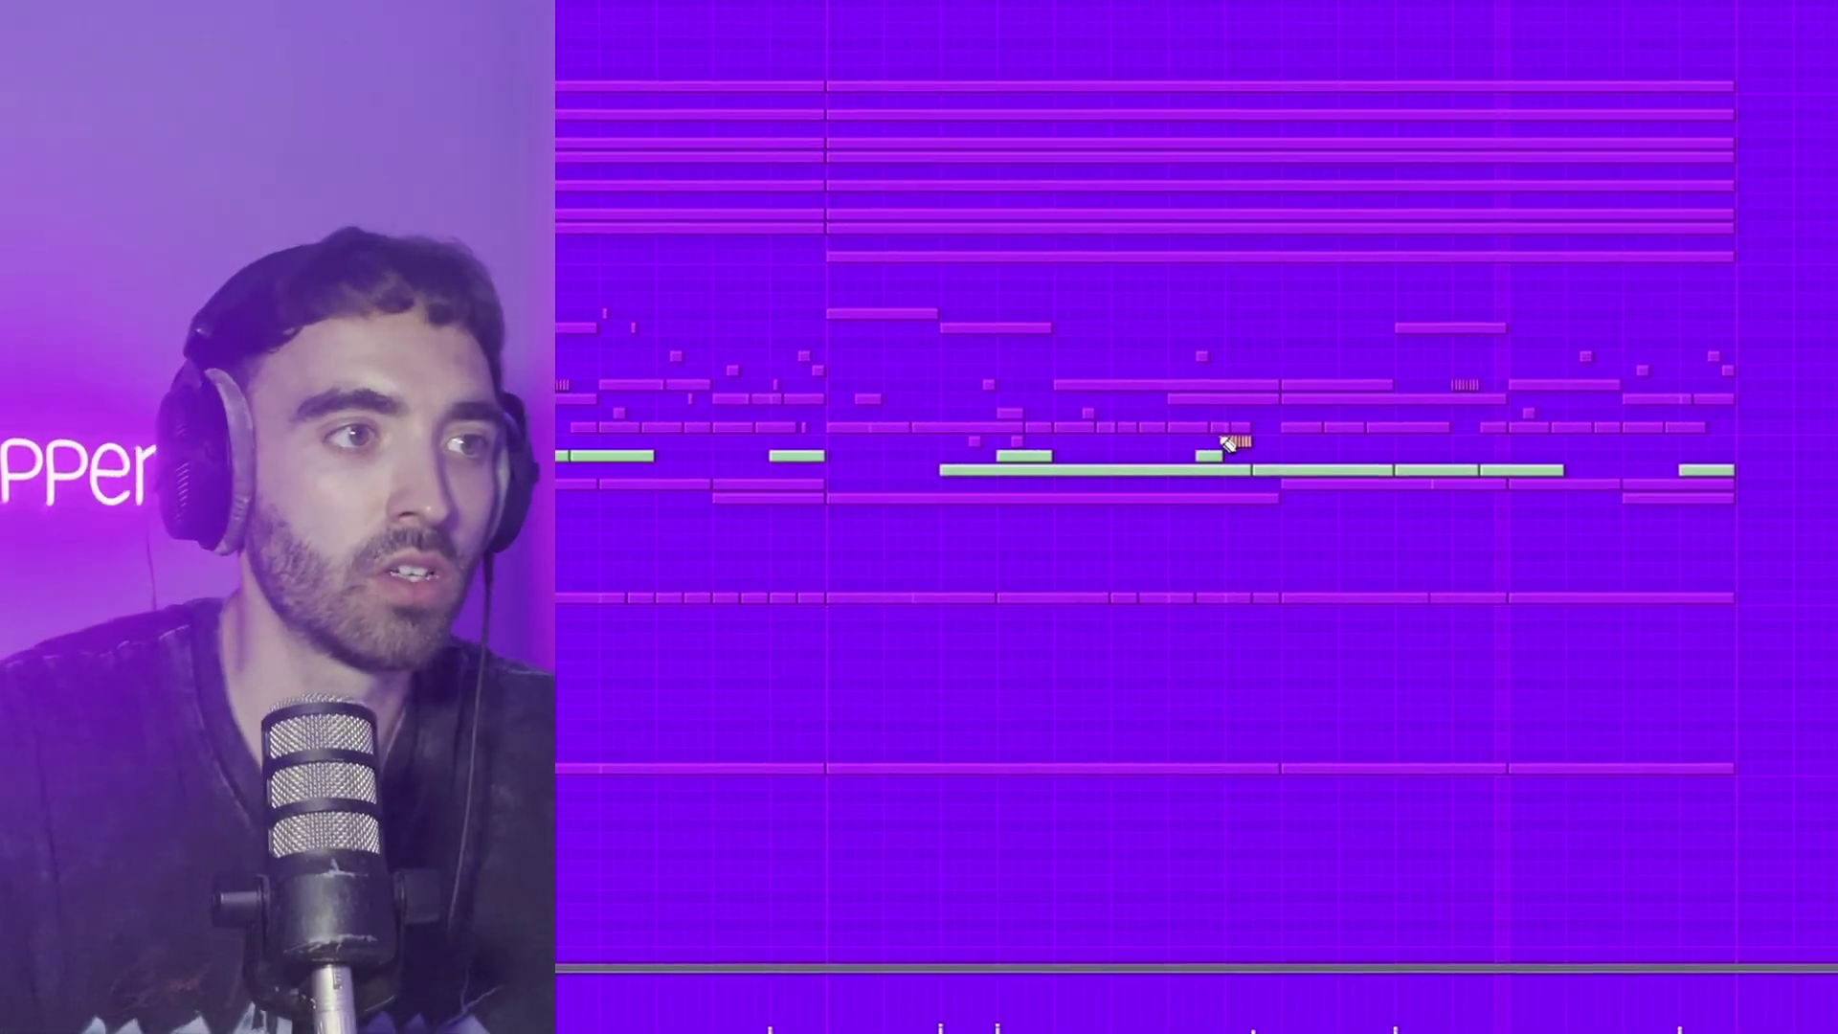
Step: Add a step to the perc channel in the Channel Rack and open its settings
key("F6")
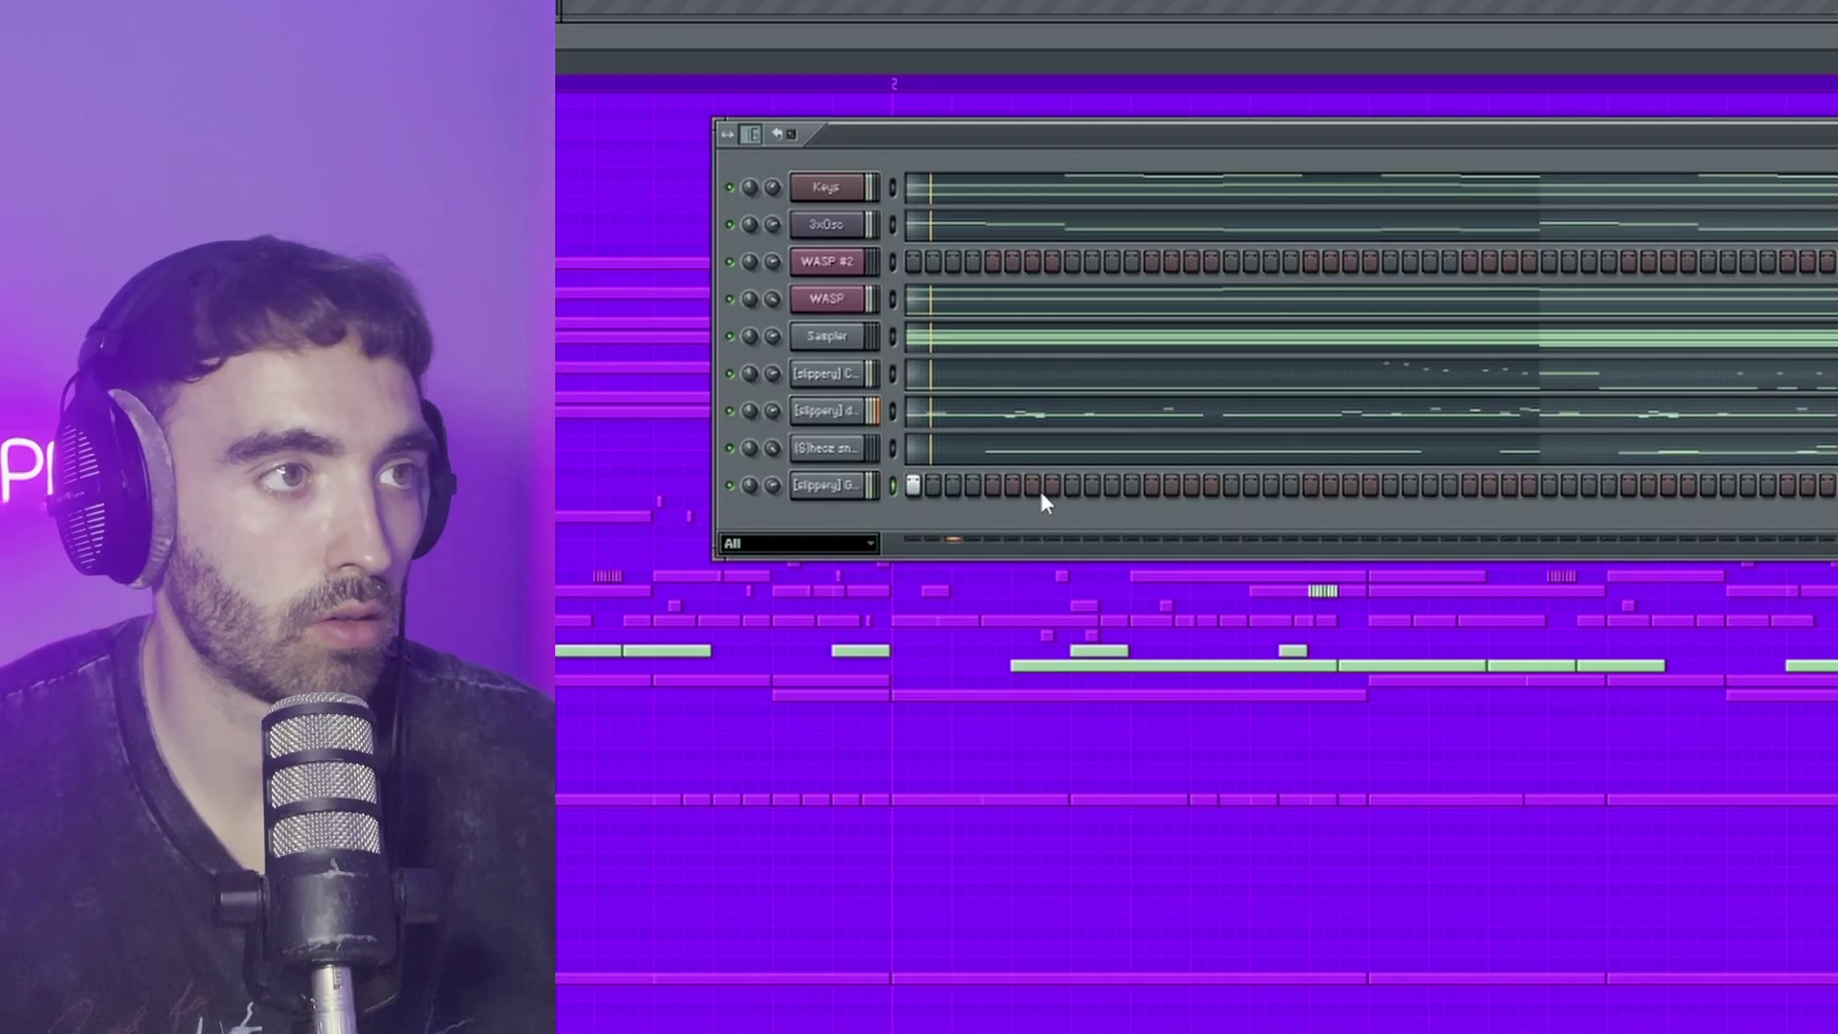
left_click(1152, 486)
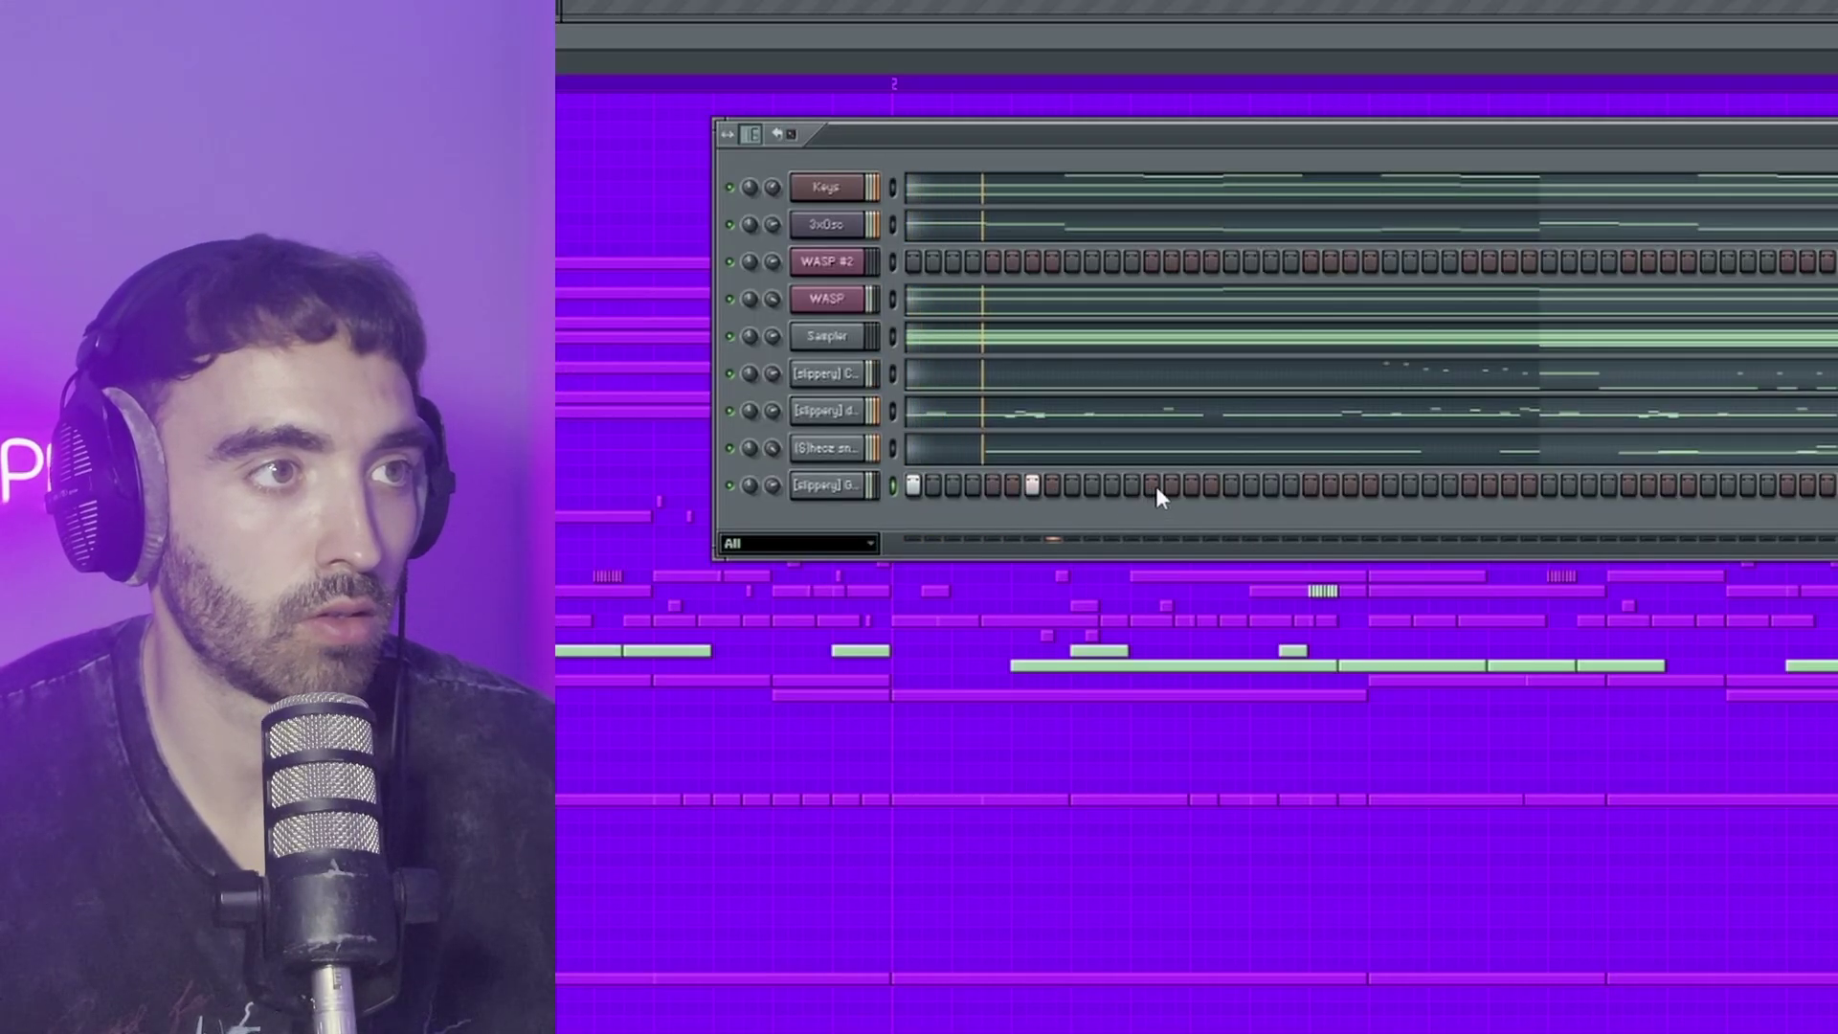
left_click(829, 486)
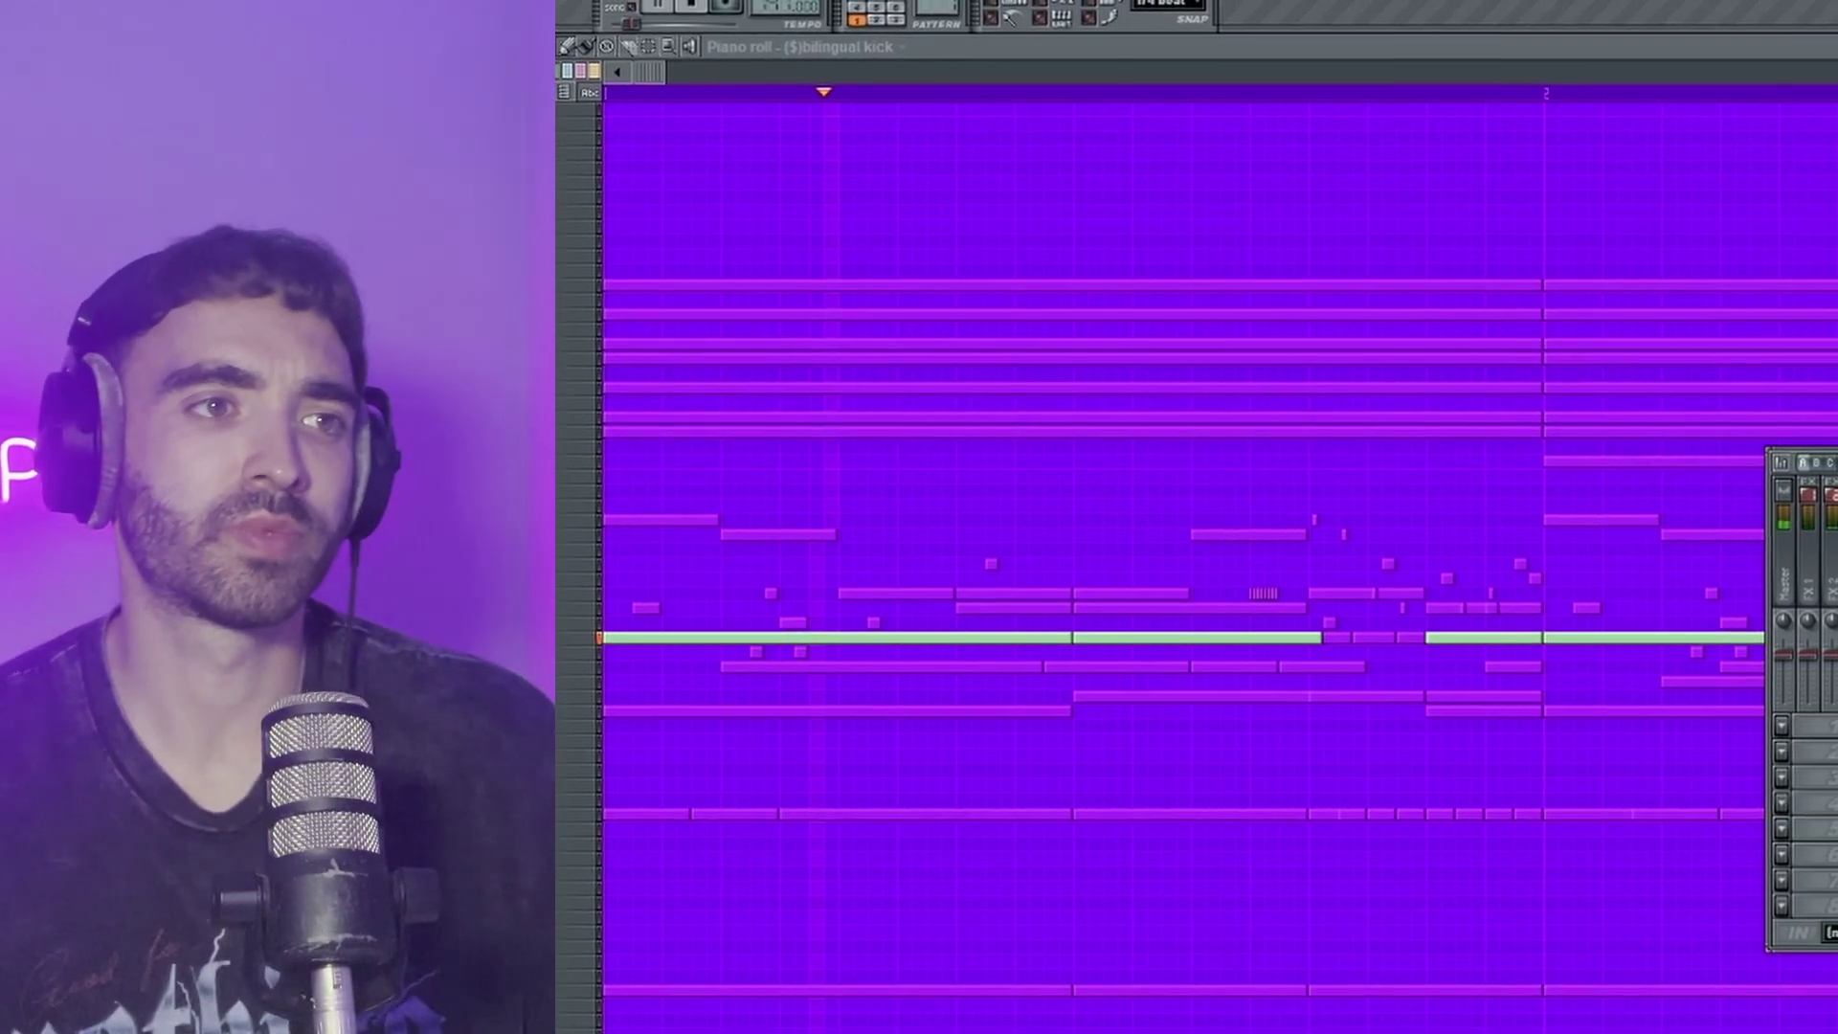
key("F9")
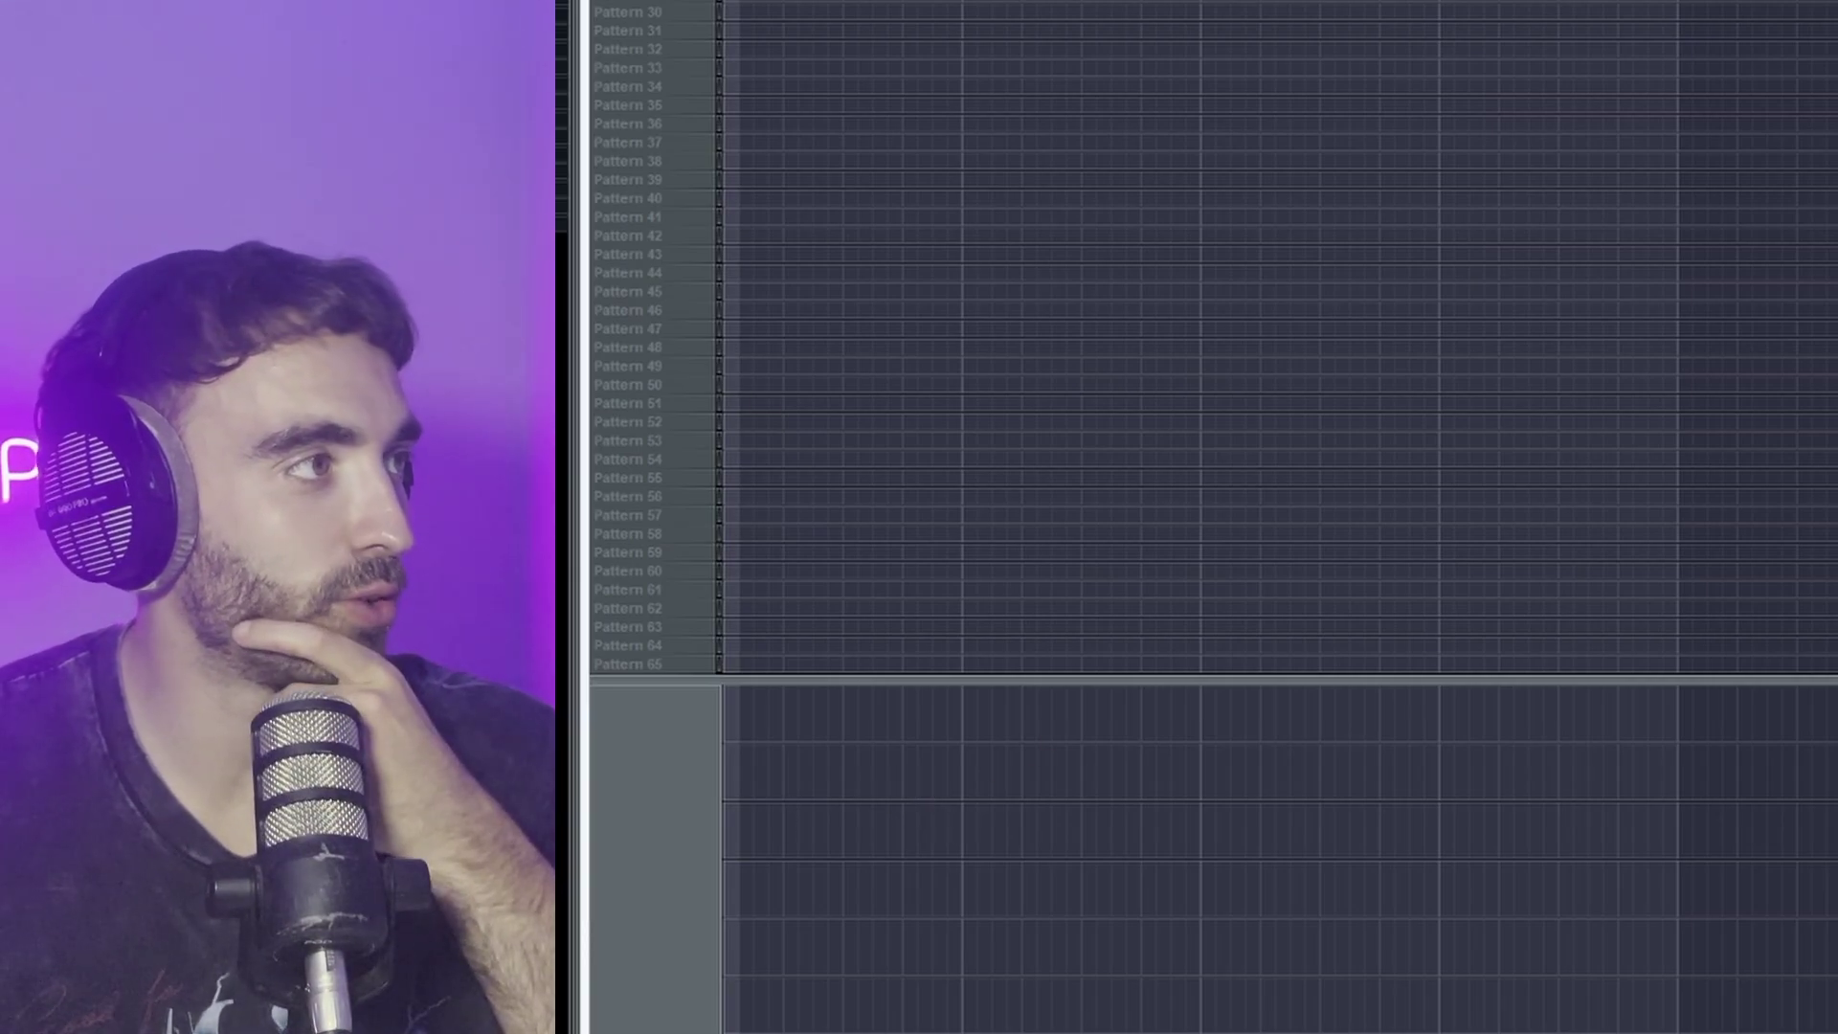
Step: Move the crash riser clip to bar 1, play the arrangement and audition loop-pack loops
left_click_drag(827, 790, 808, 811)
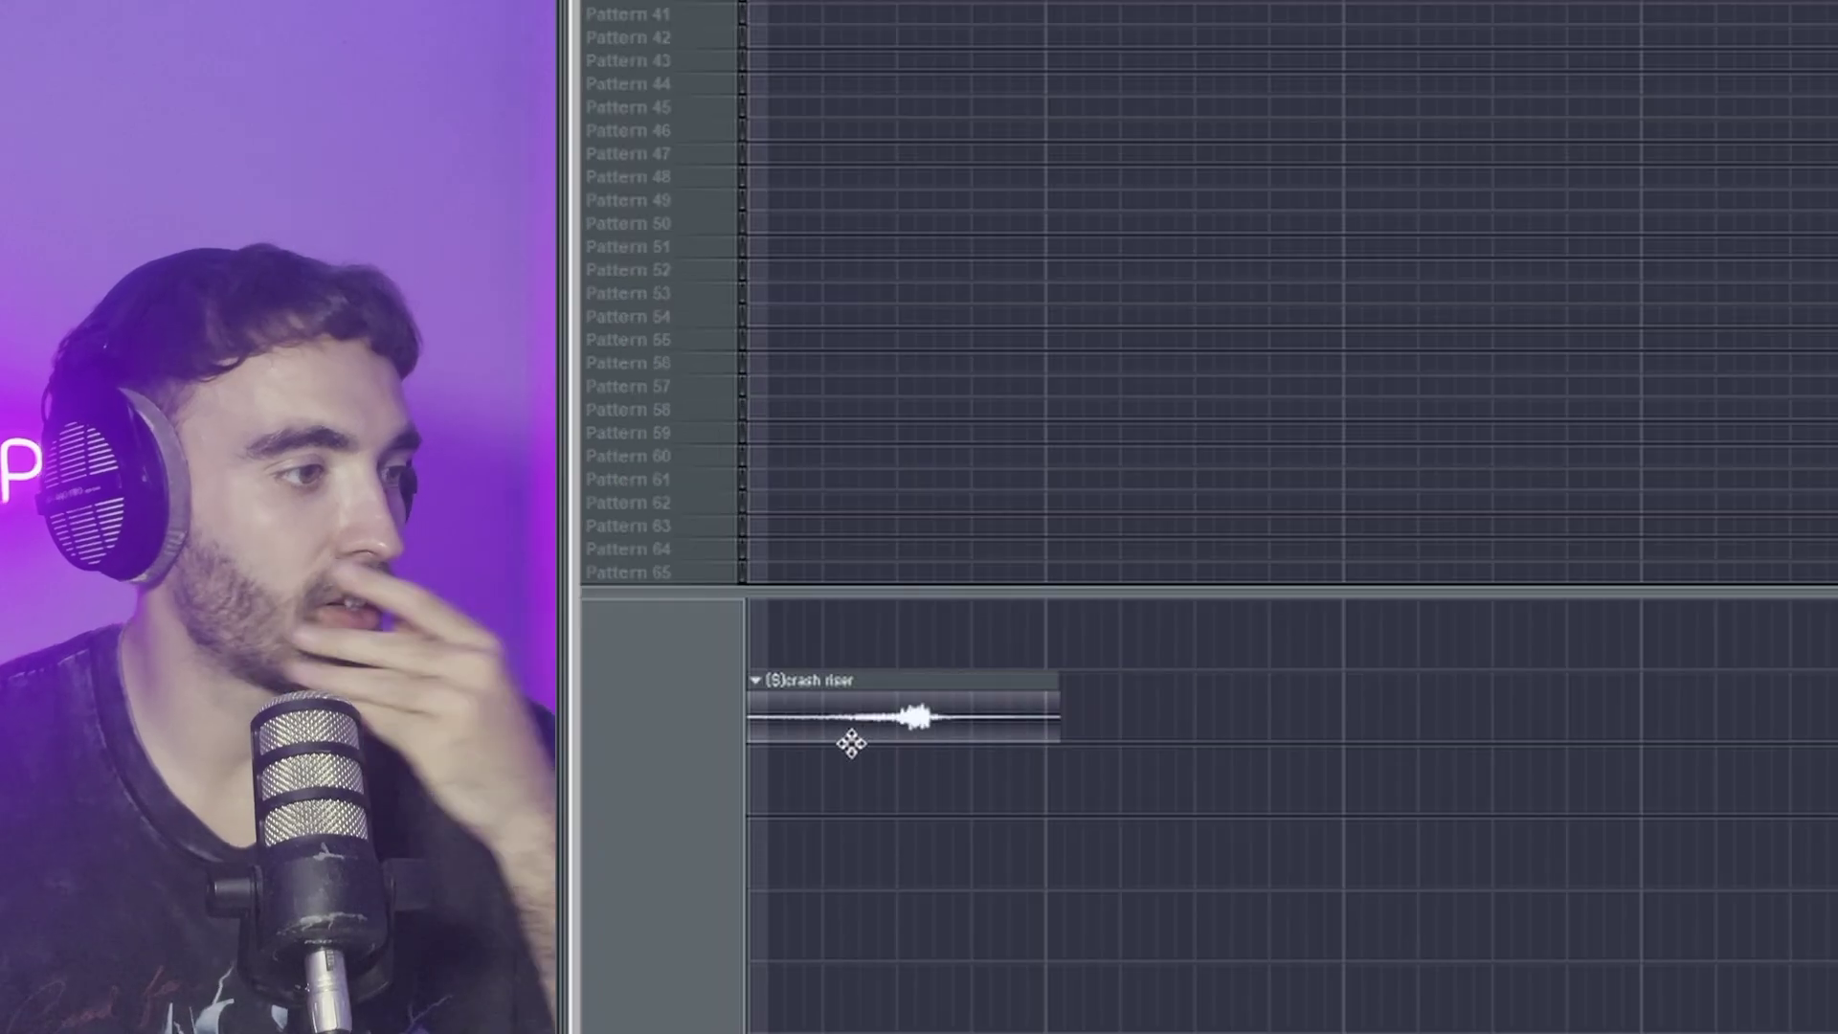
key("space")
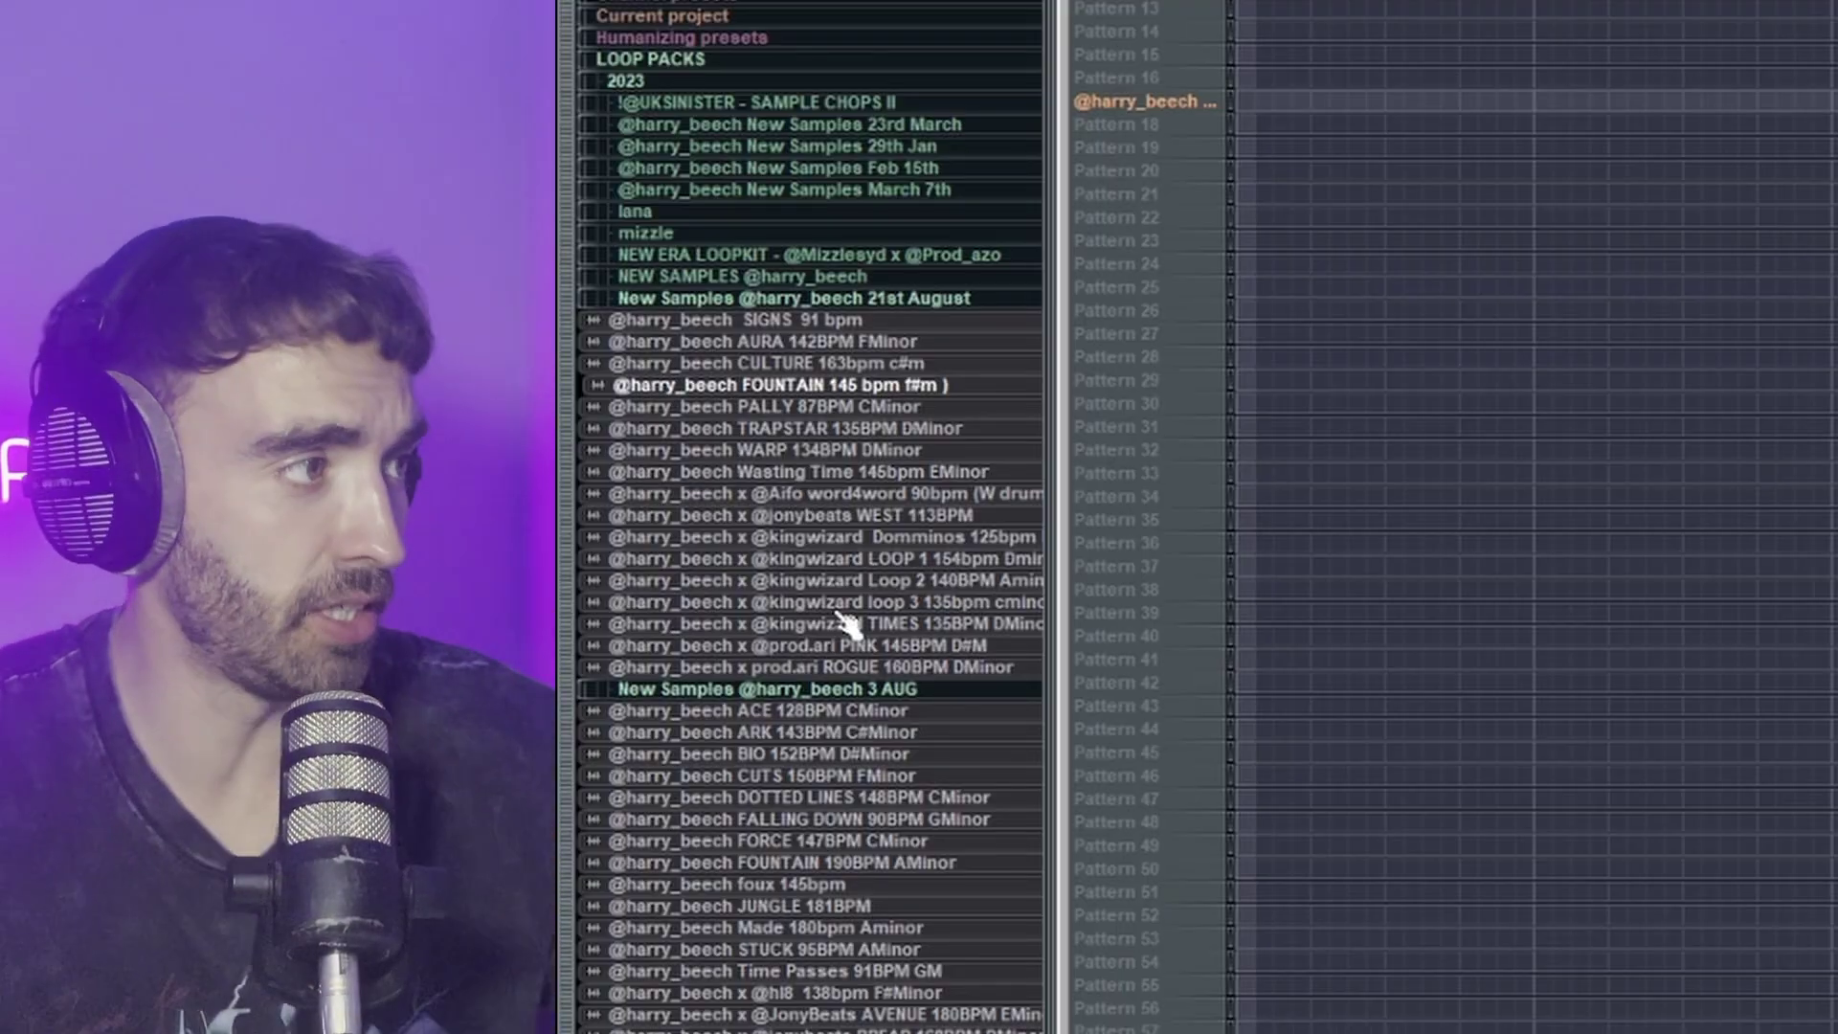
left_click(766, 363)
left_click(786, 320)
left_click(771, 342)
Step: Audition CULTURE, TRAPSTAR, FOUNTAIN and AURA, place FOUNTAIN in the playlist, and open Jersey Drumkit
left_click(771, 363)
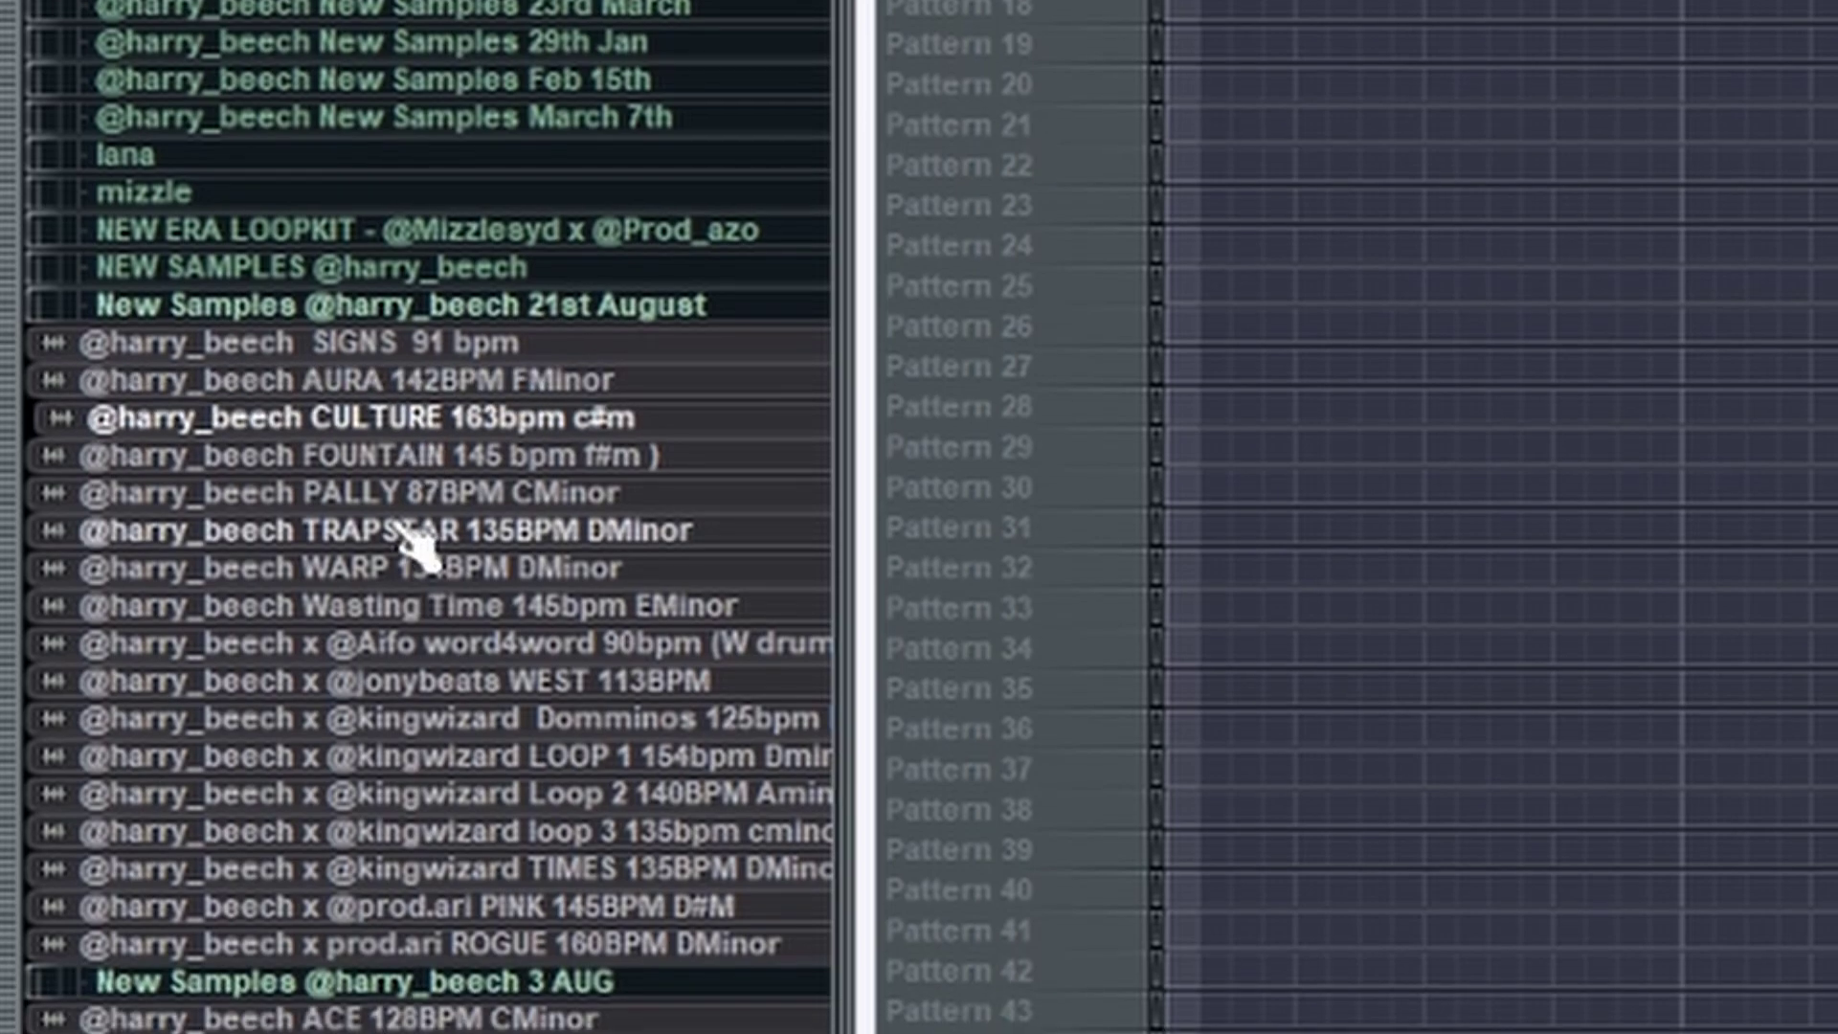
left_click(421, 532)
left_click(594, 456)
left_click(507, 380)
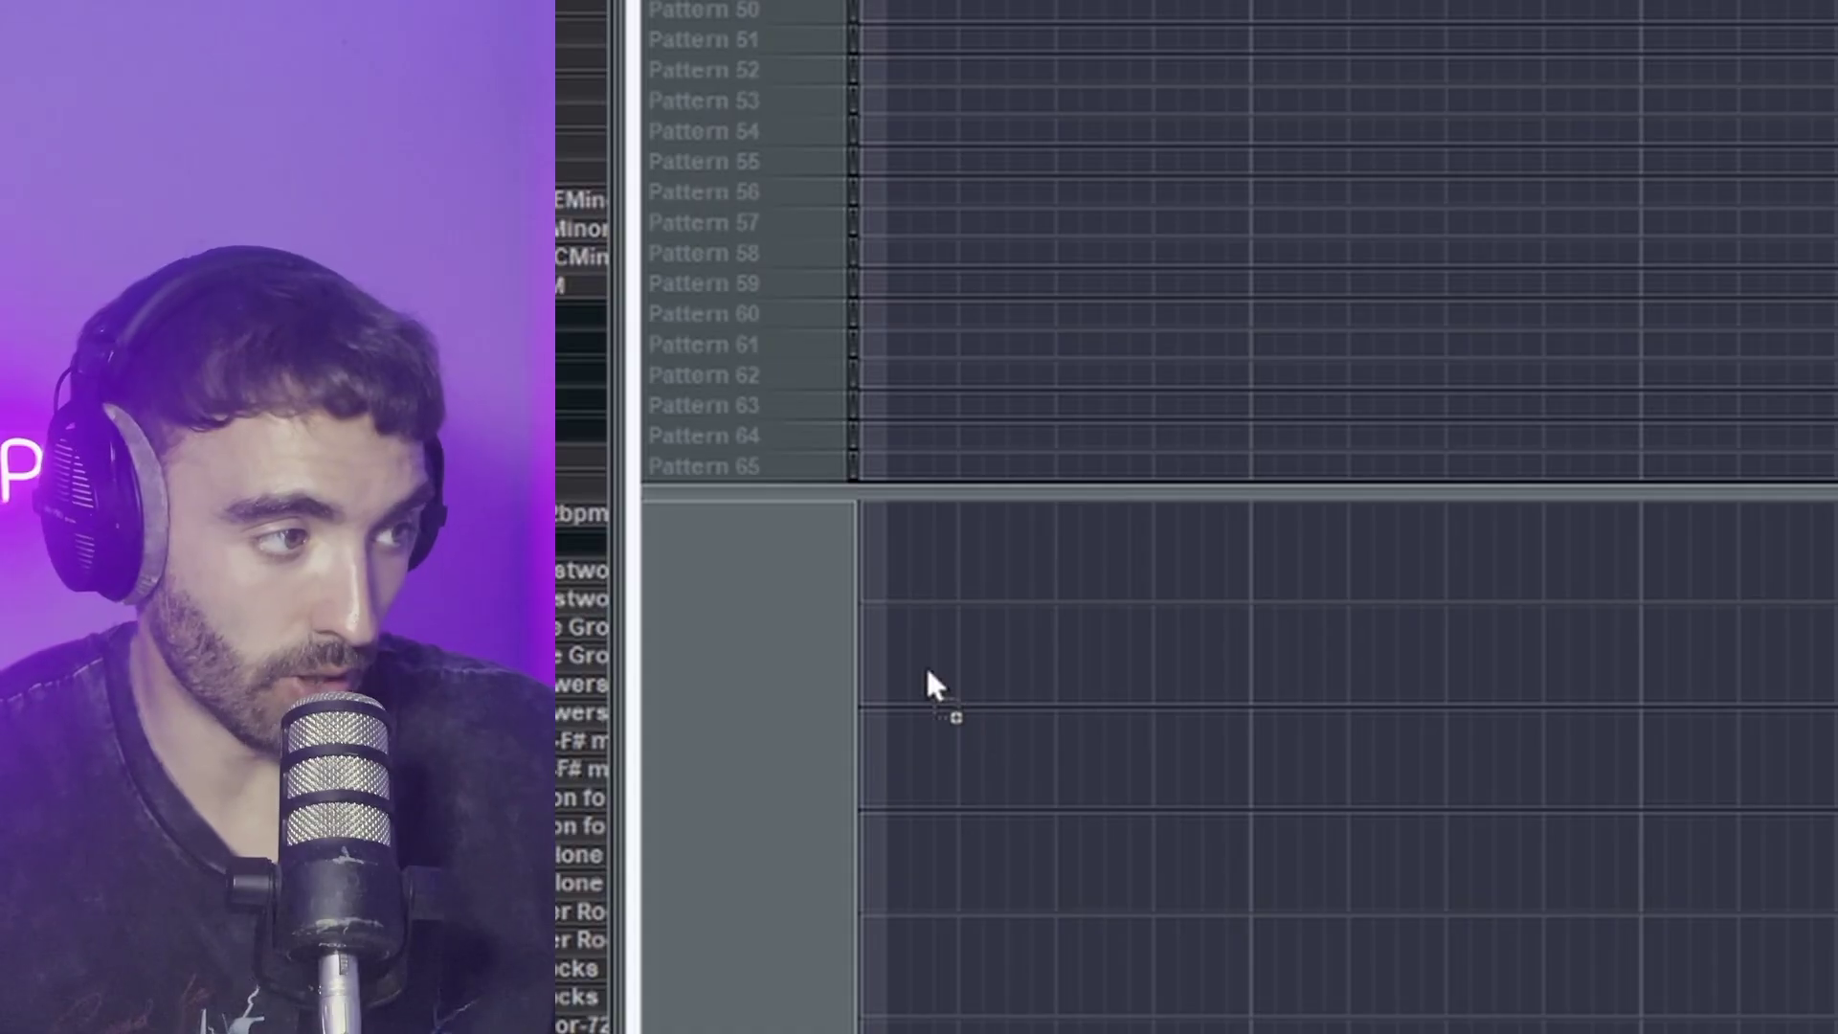
left_click_drag(934, 685, 937, 680)
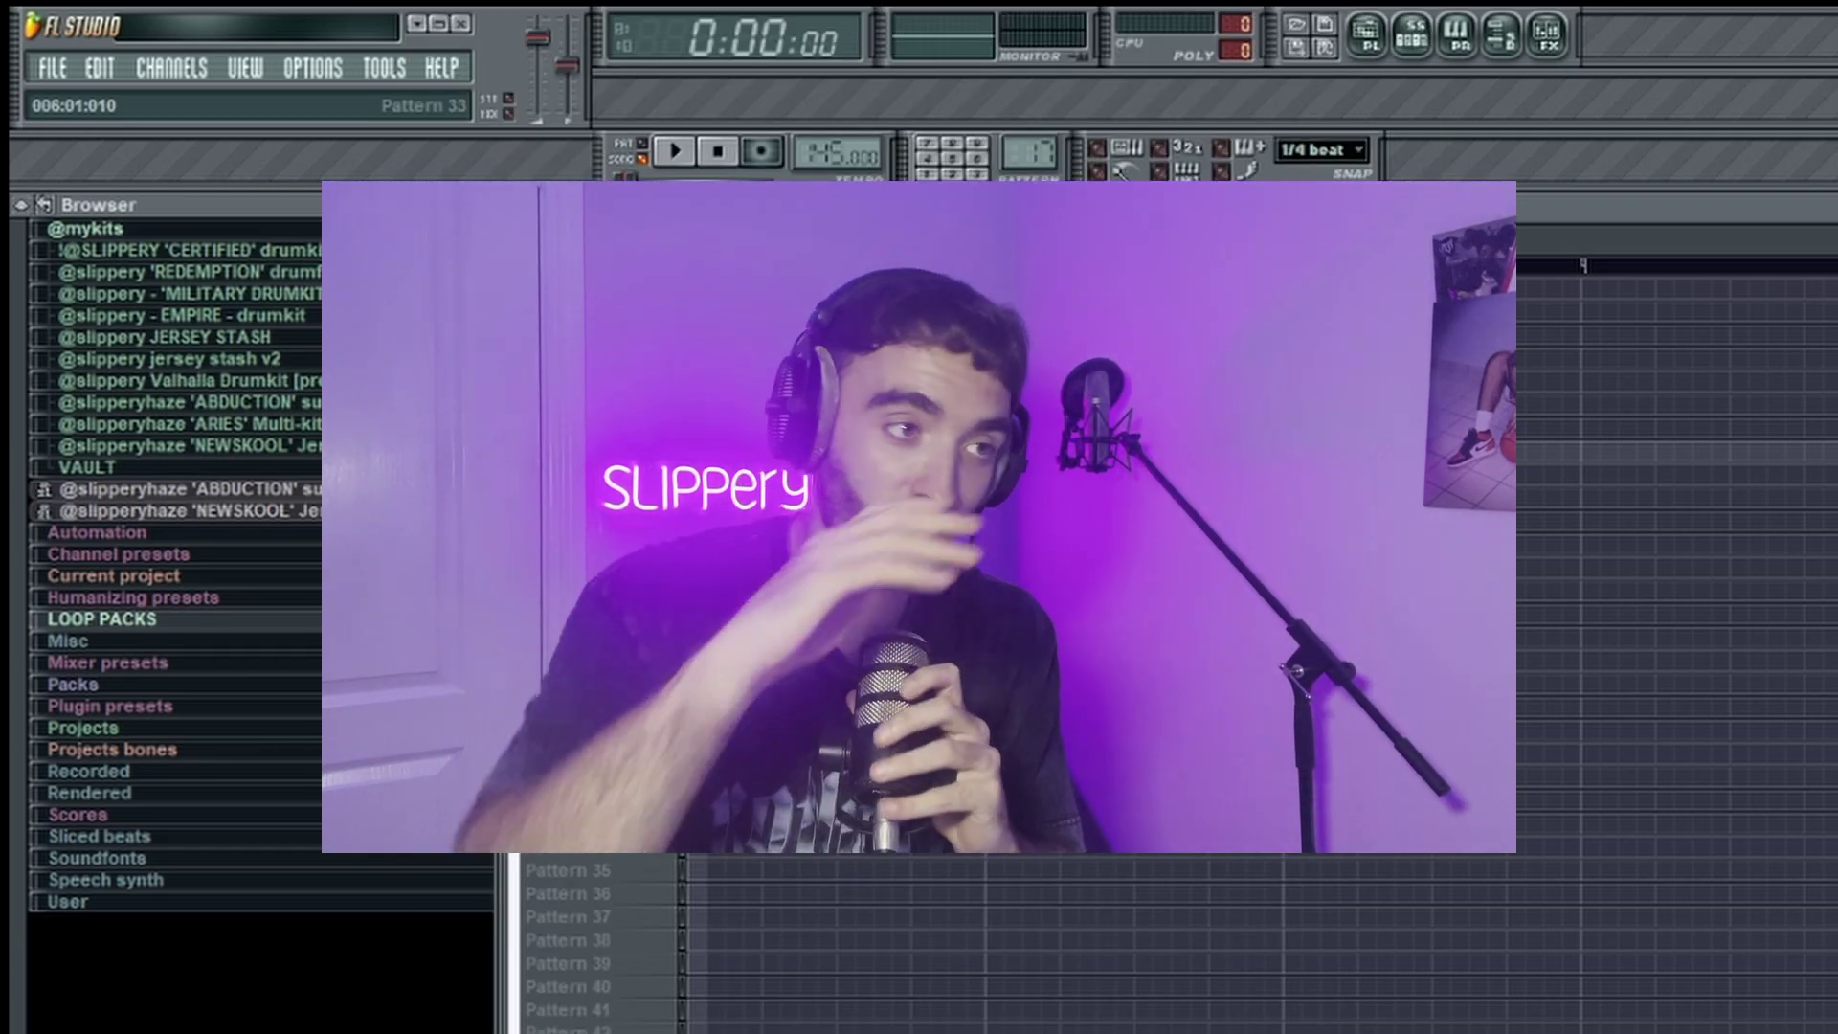
left_click(162, 445)
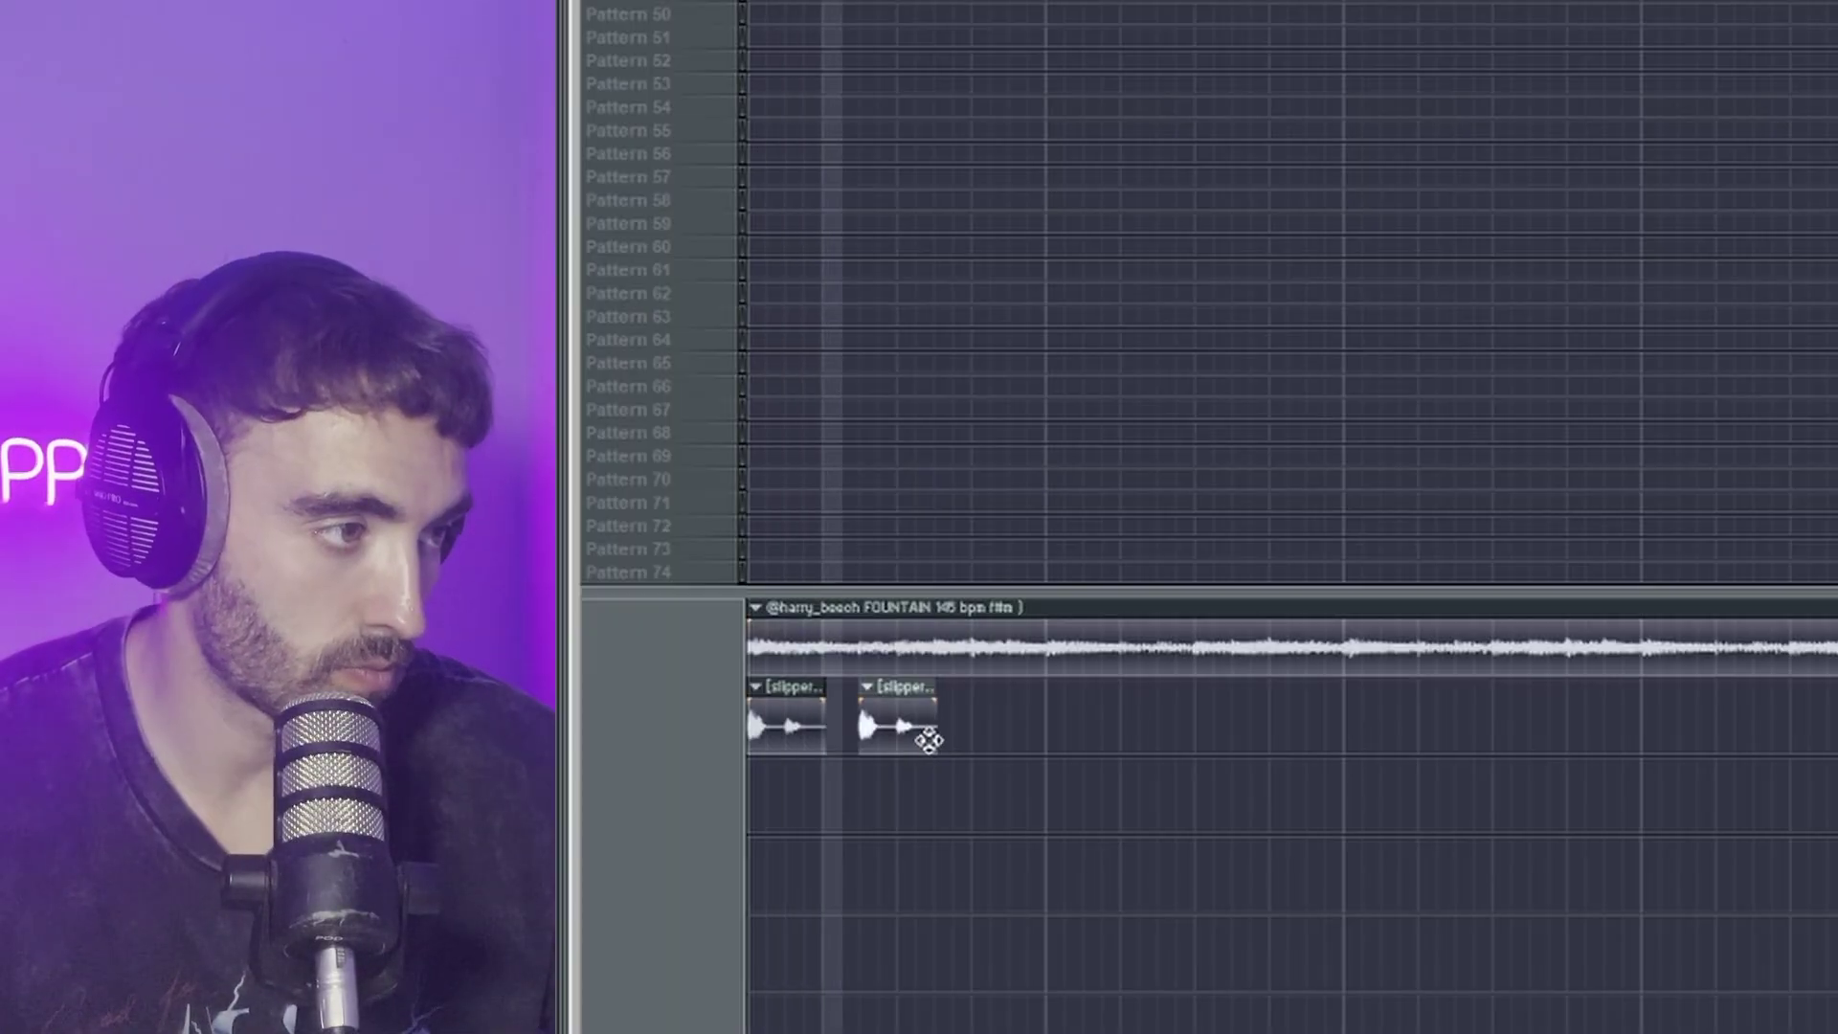
Step: Nudge the second vocal clip slightly earlier and open the clap sample for editing
left_click_drag(929, 739, 908, 748)
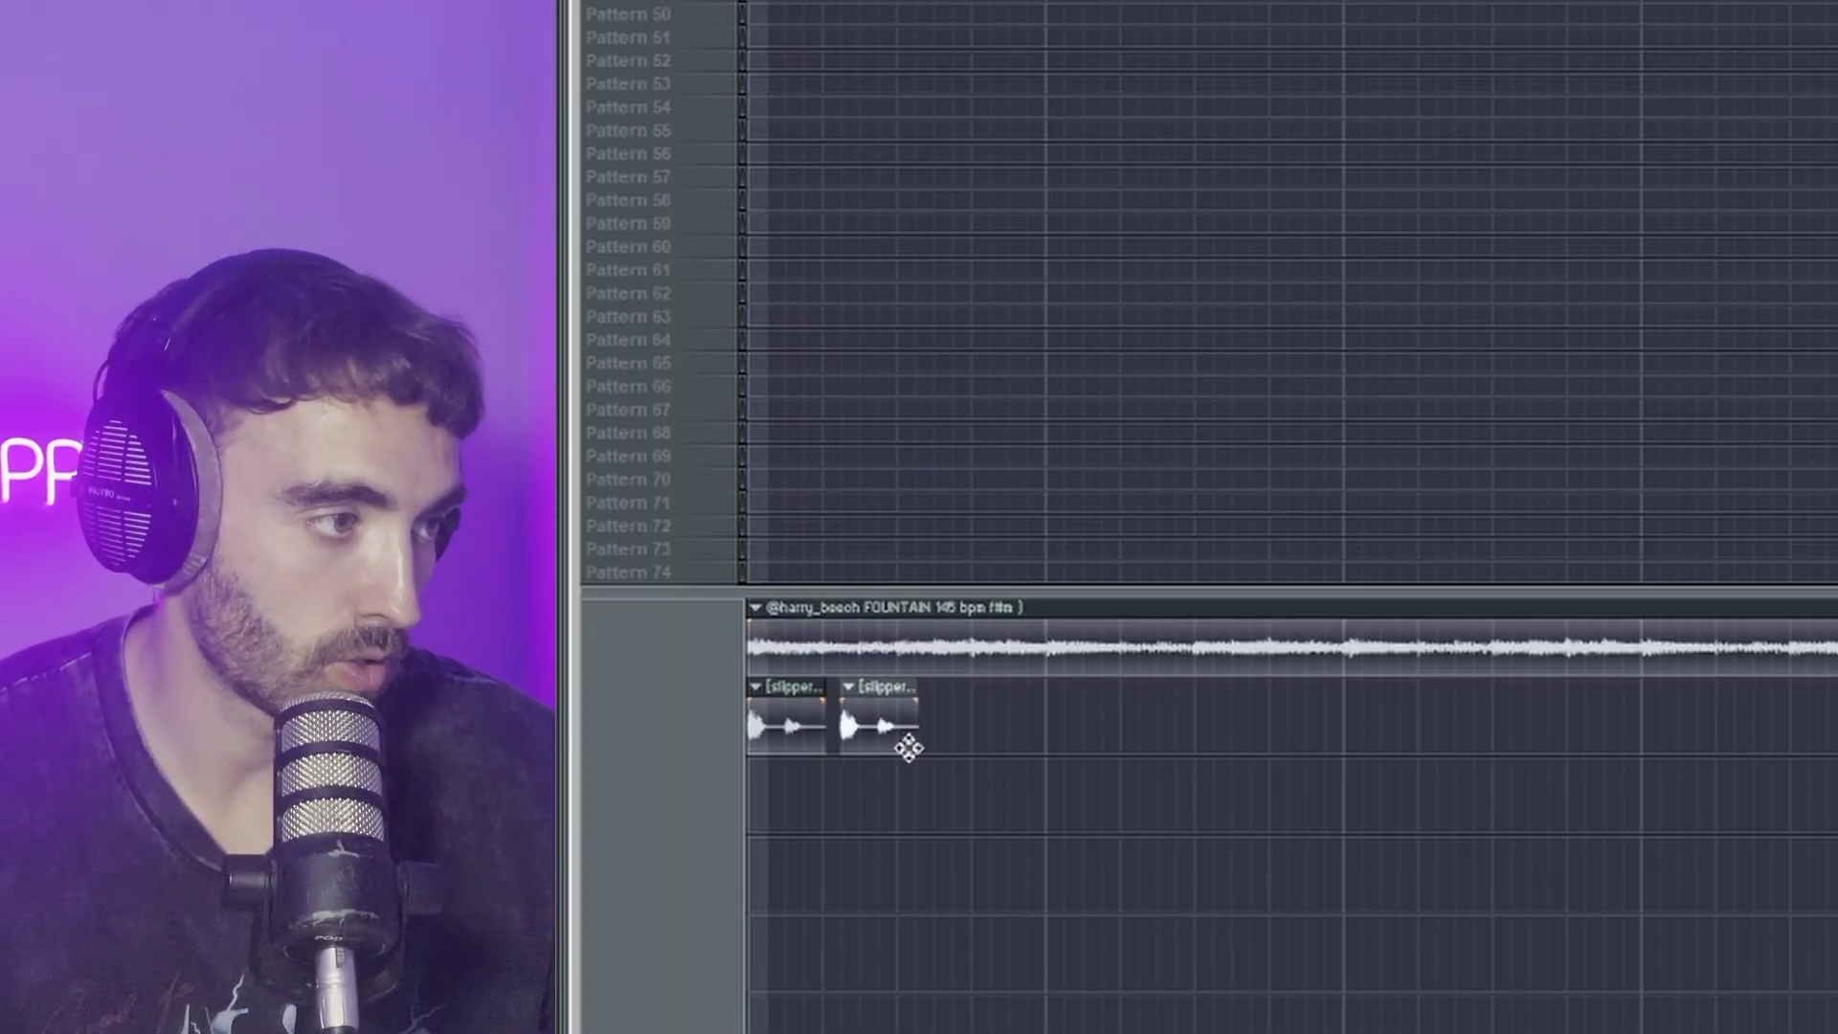
left_click(867, 686)
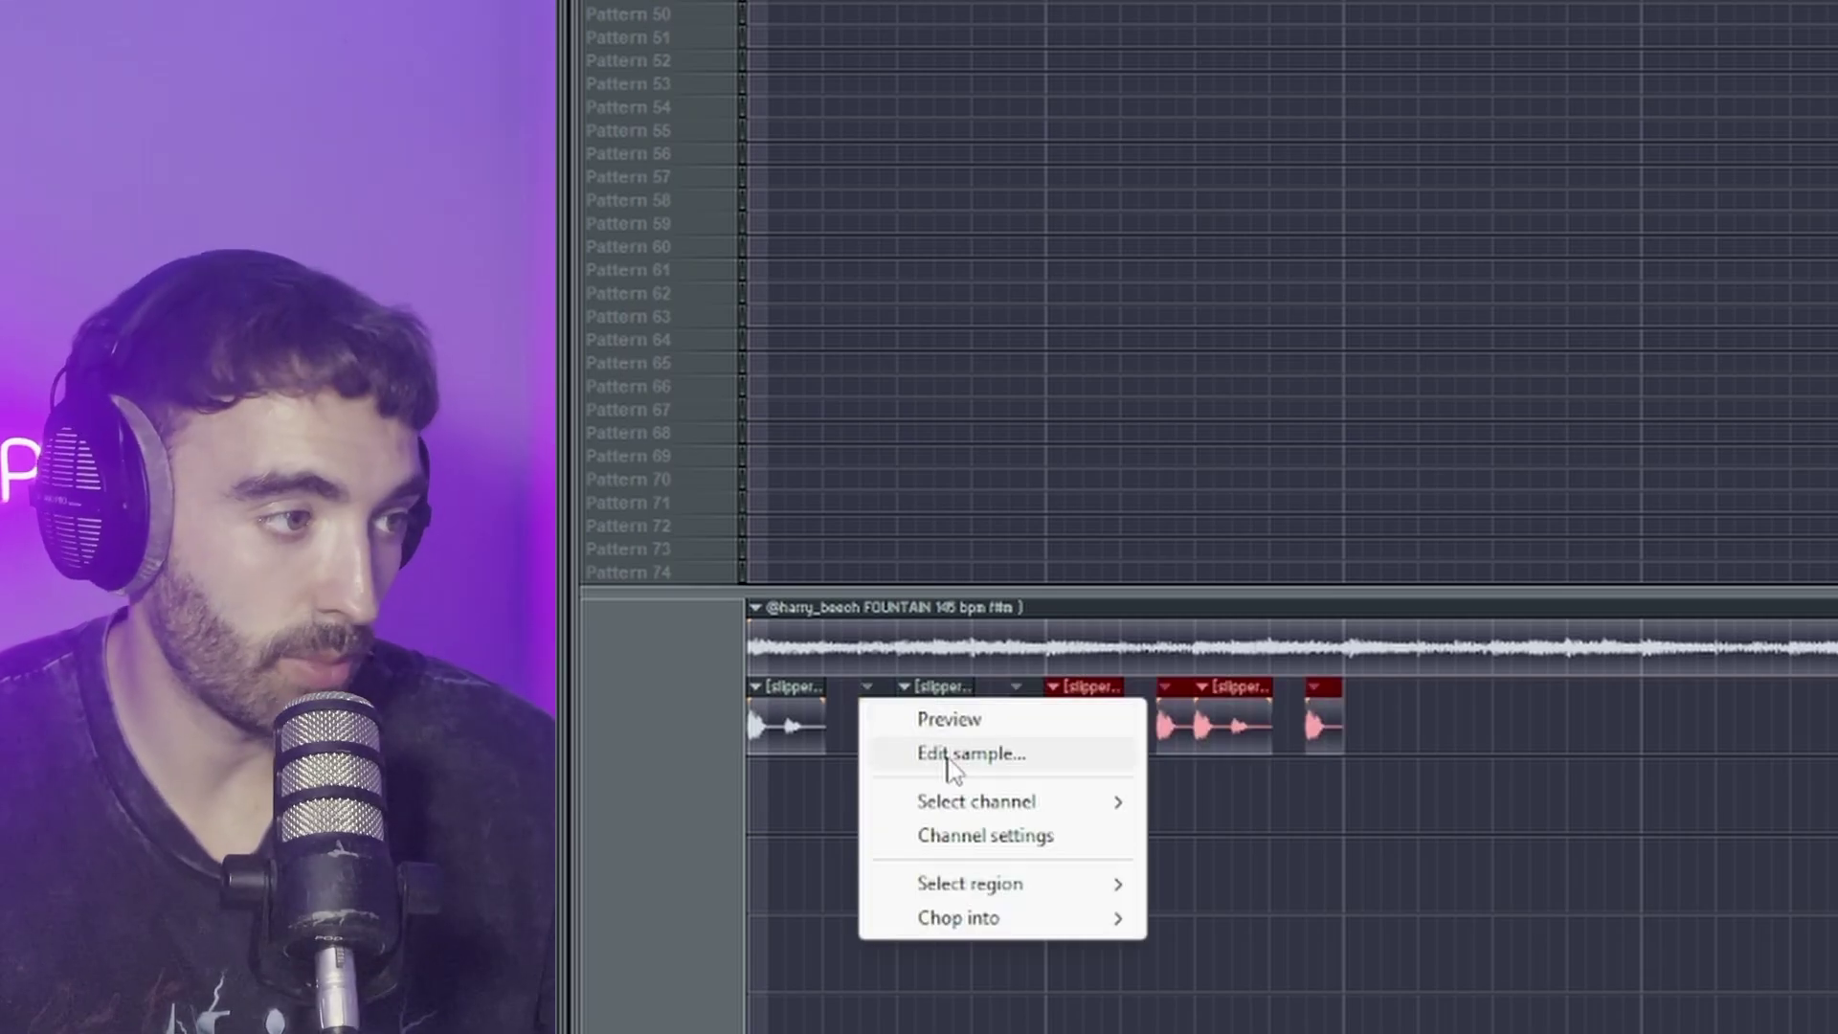
left_click(957, 755)
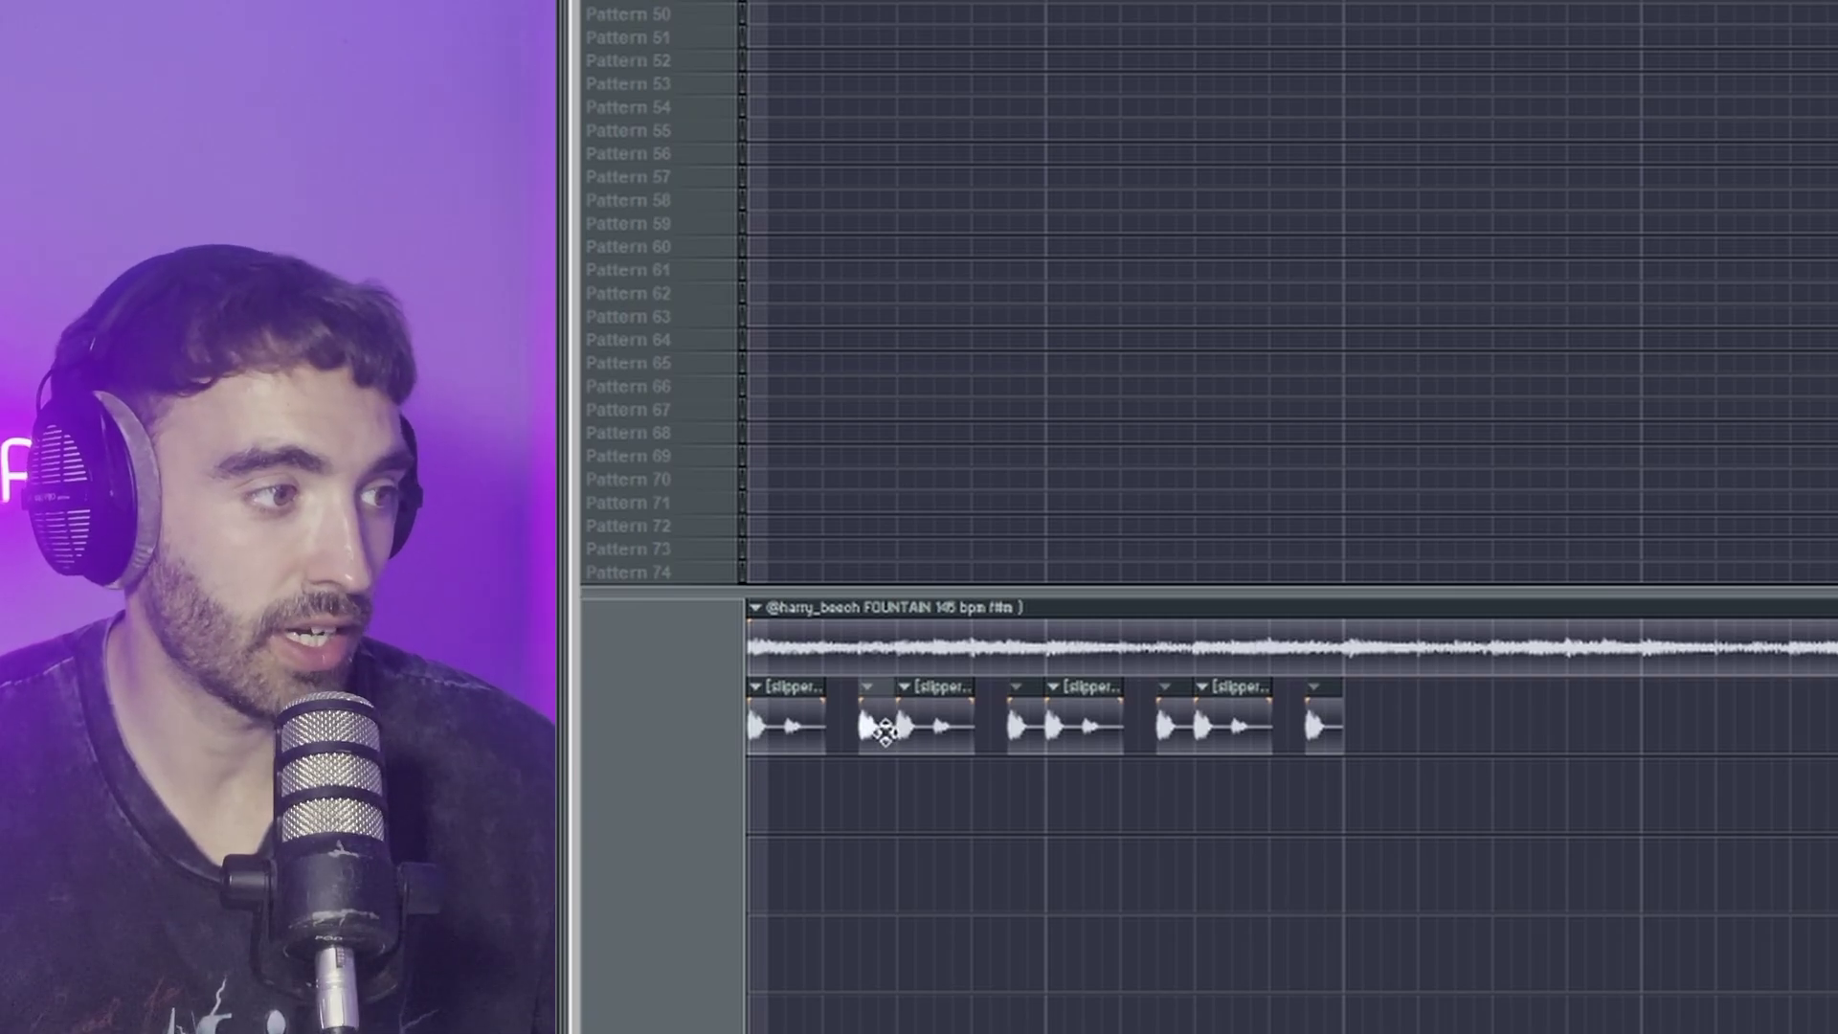
Step: Duplicate the selected vocal clips to the right with Ctrl+B, then deselect everything
left_click_drag(1417, 761, 780, 730)
key("ctrl+b")
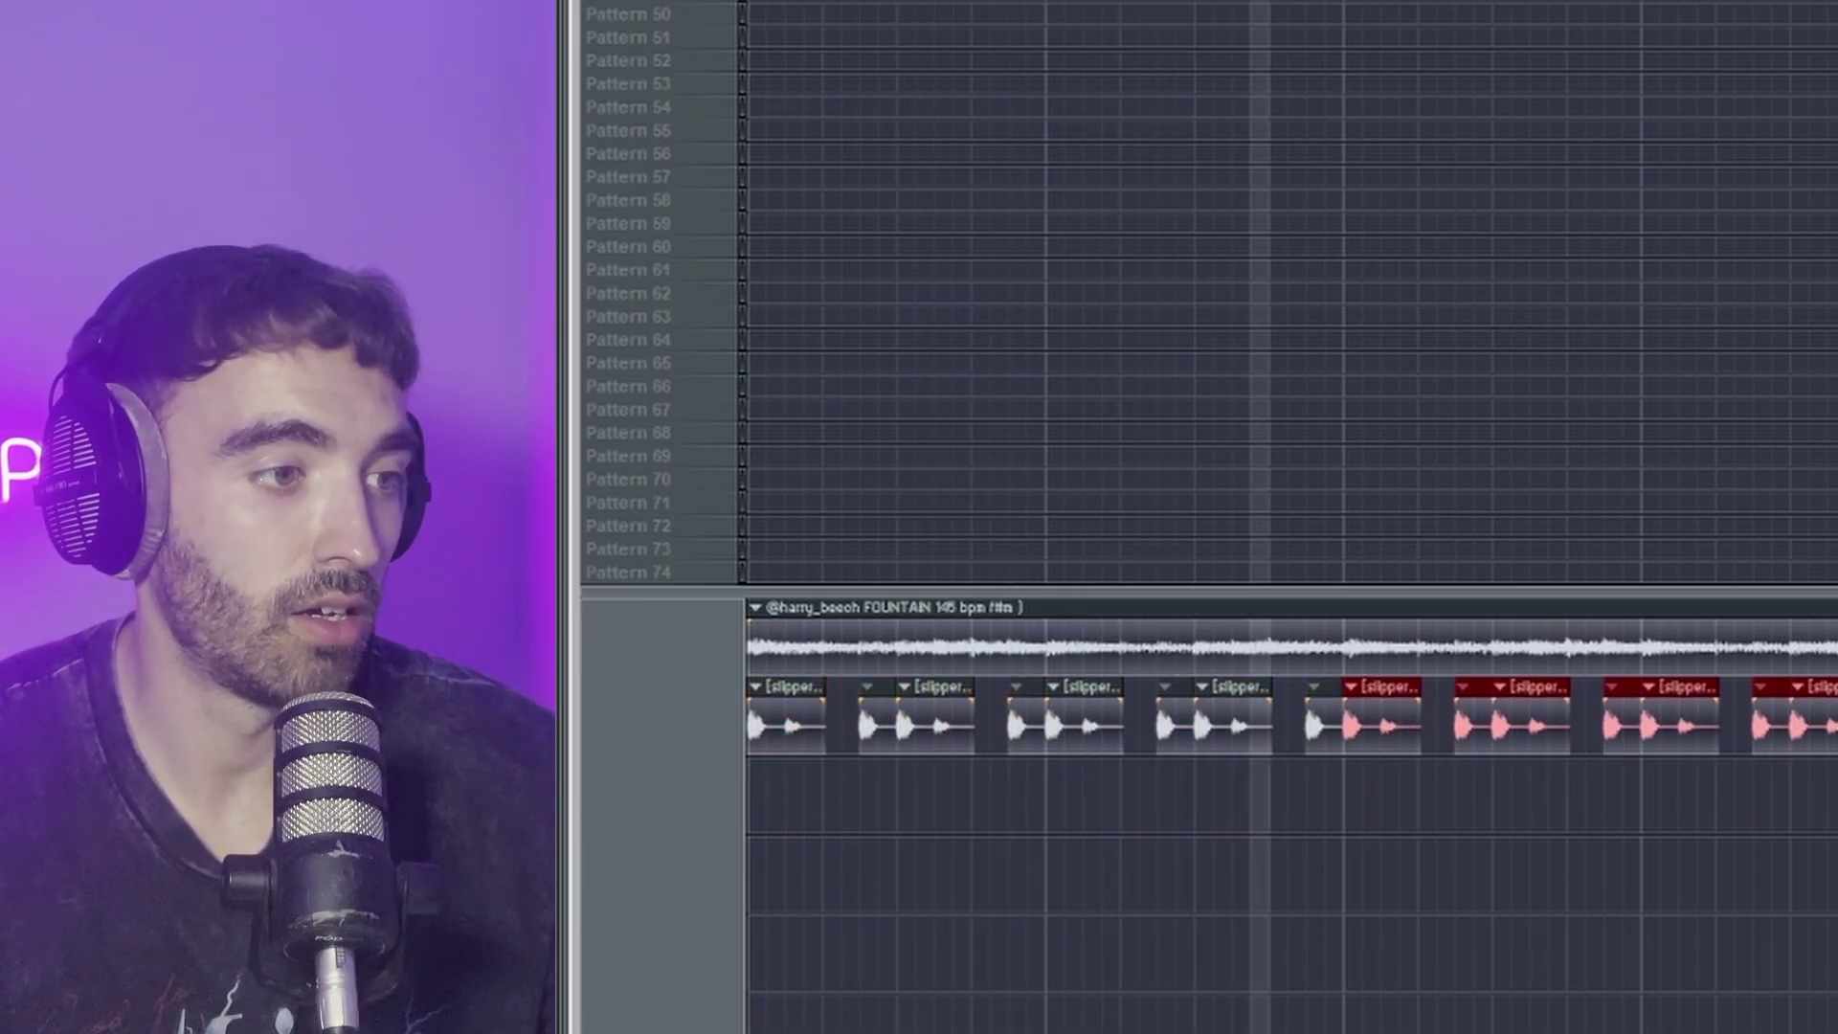
key("ctrl+a")
key("ctrl+d")
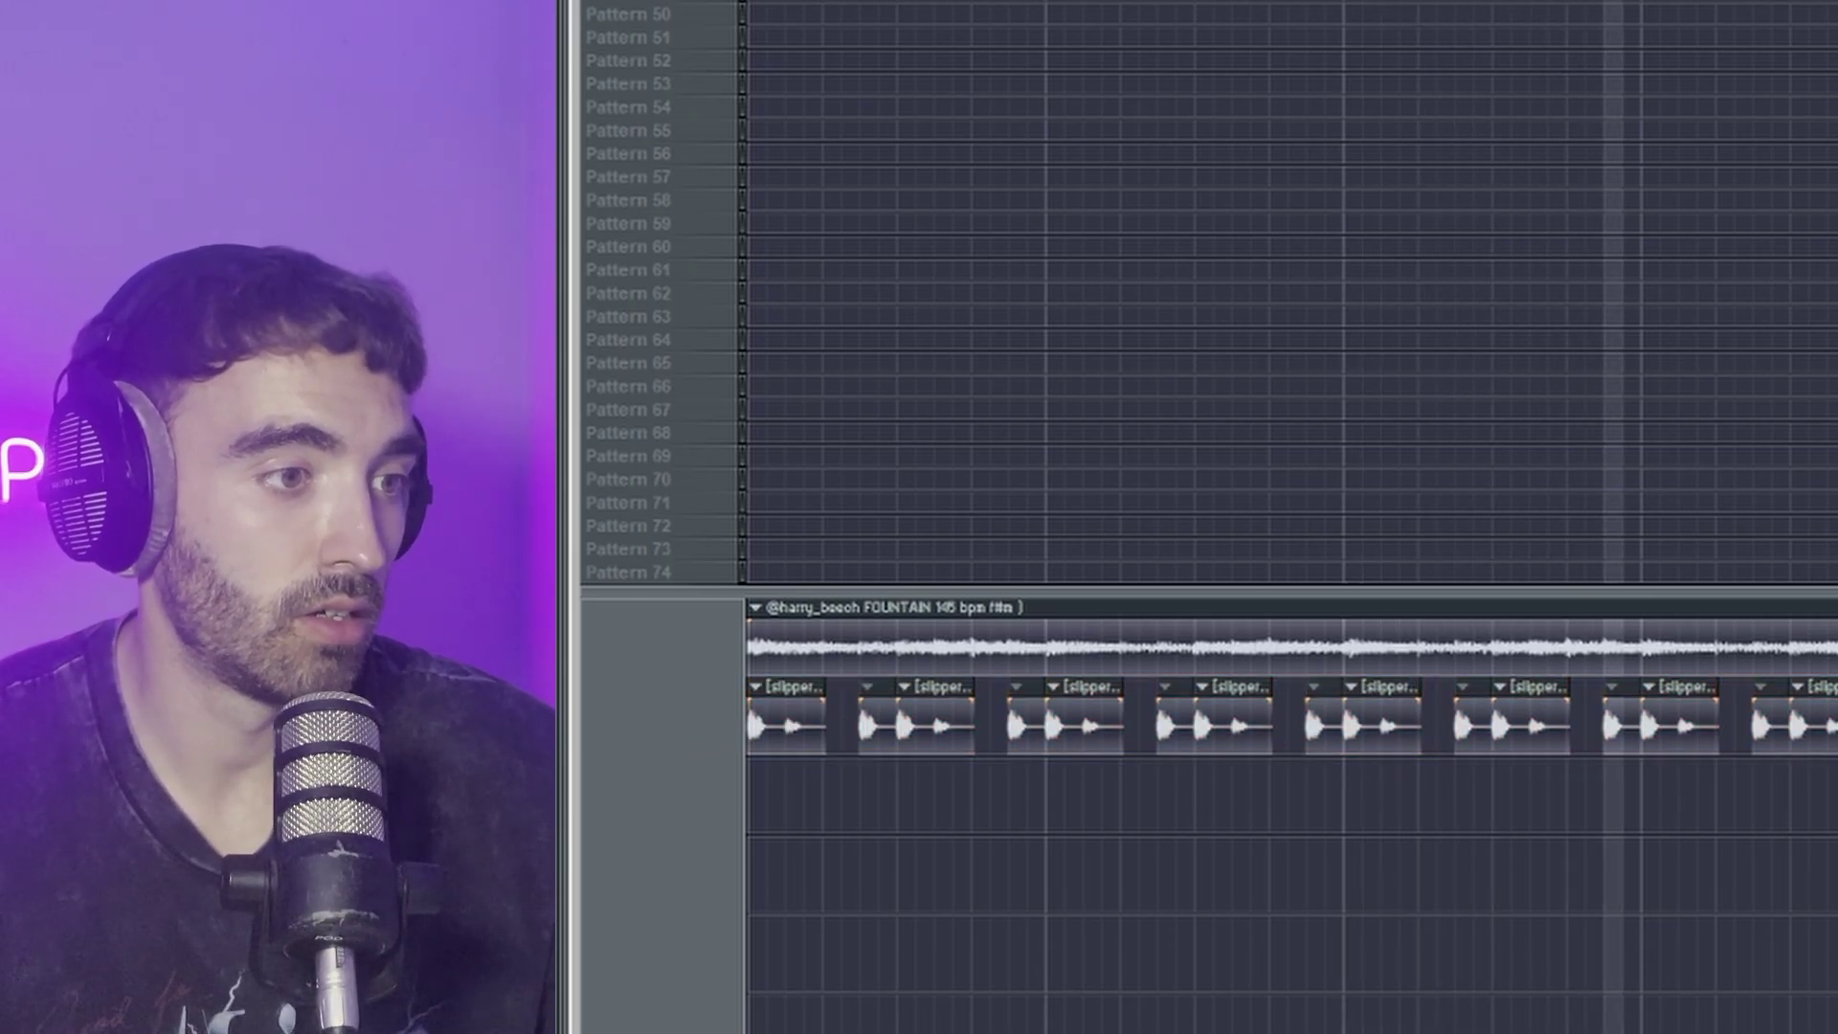
Step: Duplicate the two lower vocal clips a bar later, then repeat all four further right
left_click_drag(988, 800, 854, 801)
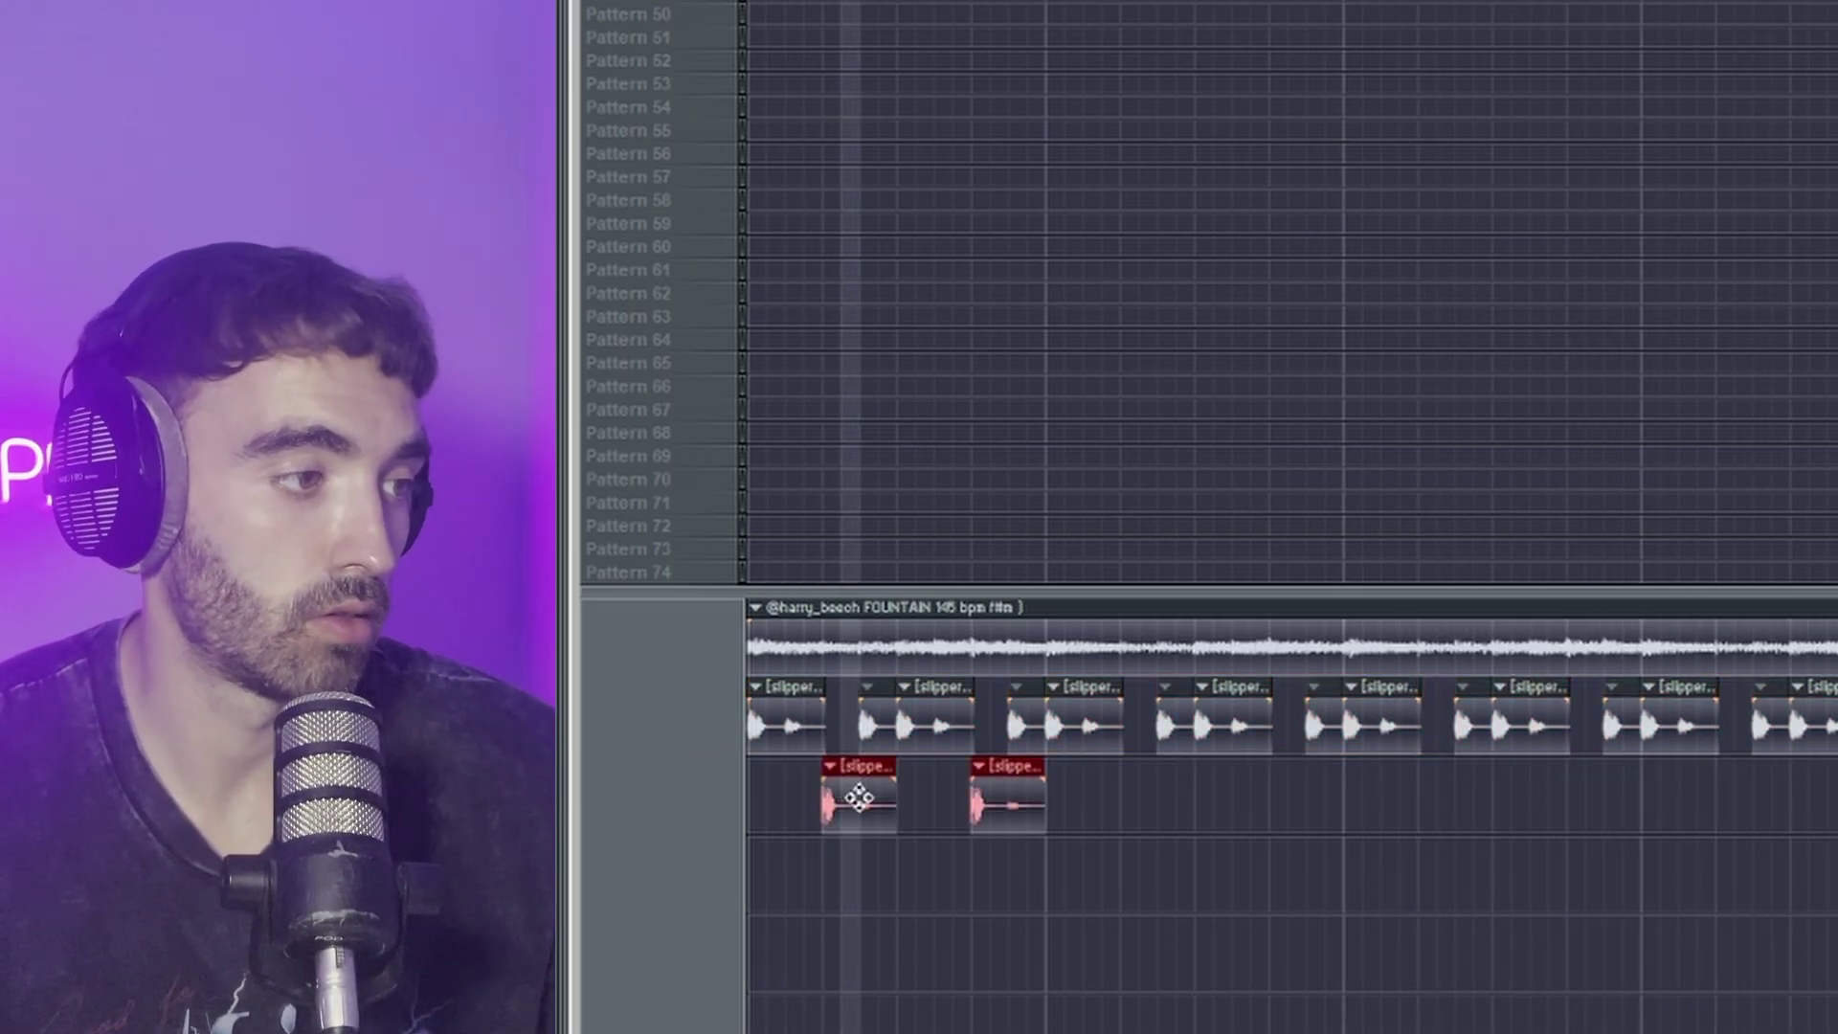
key("ctrl+b")
left_click_drag(1430, 813, 850, 788)
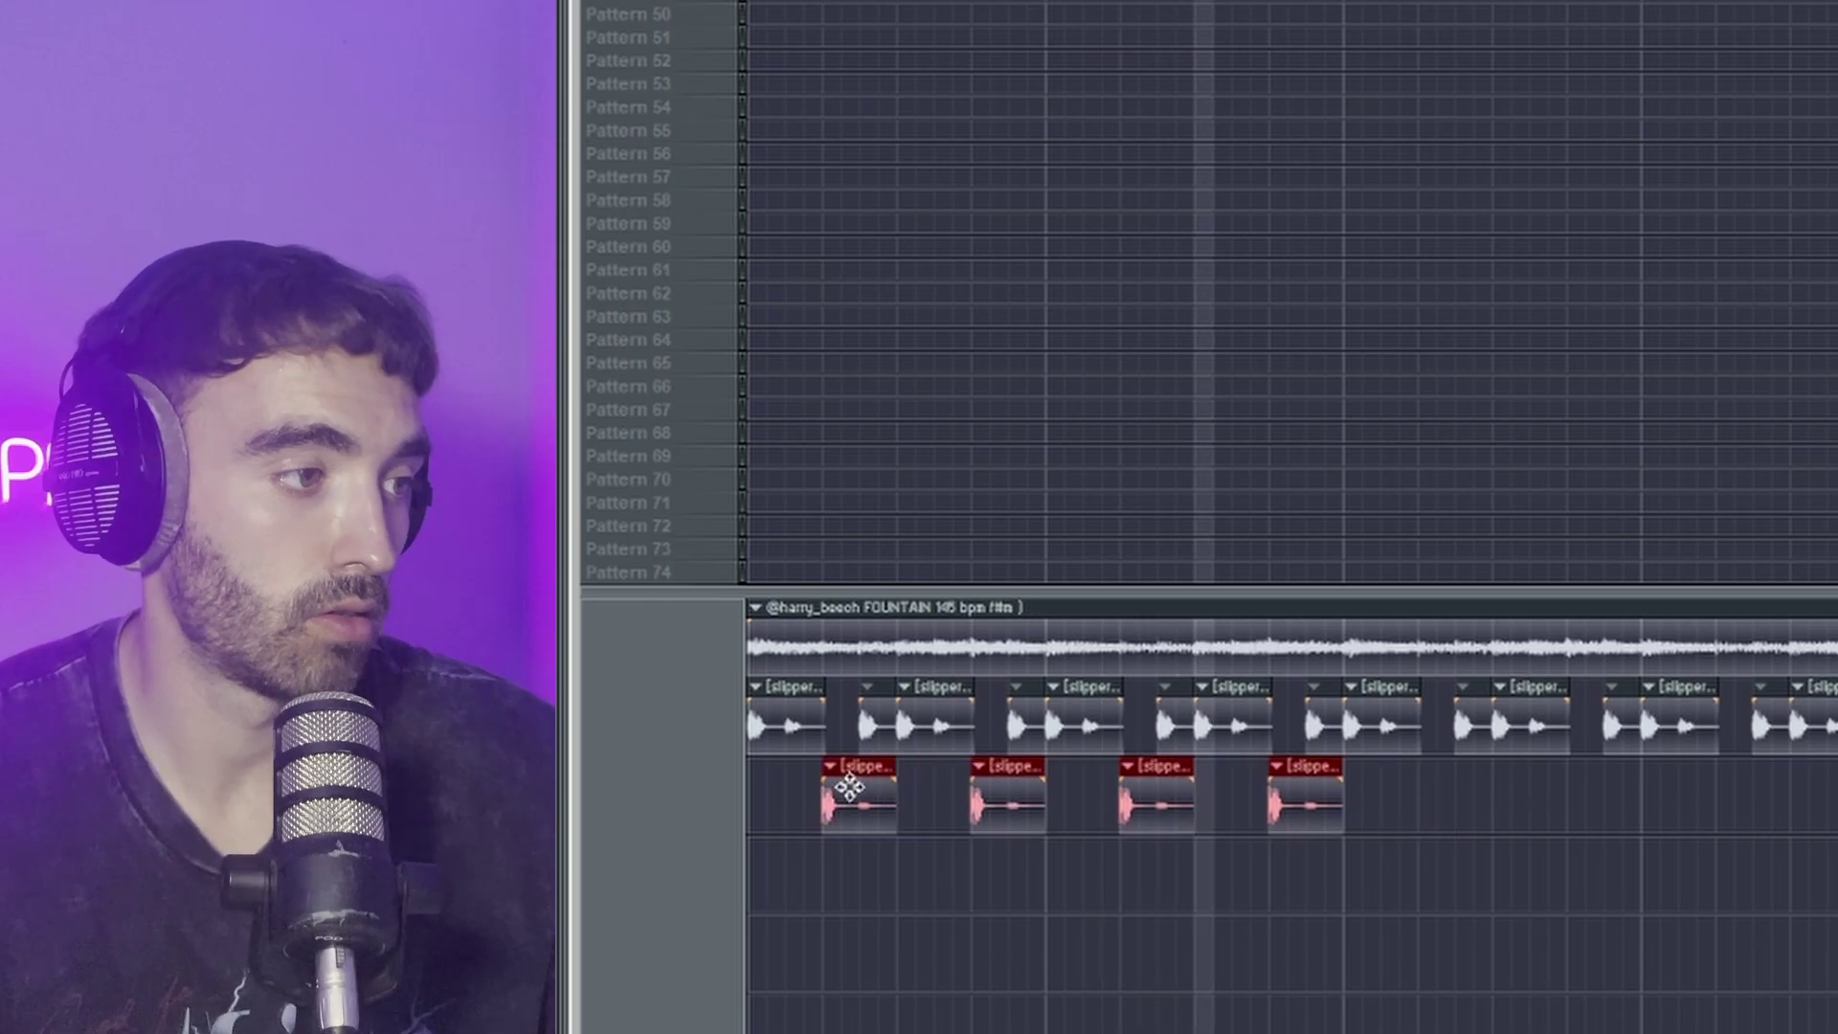
key("ctrl+b")
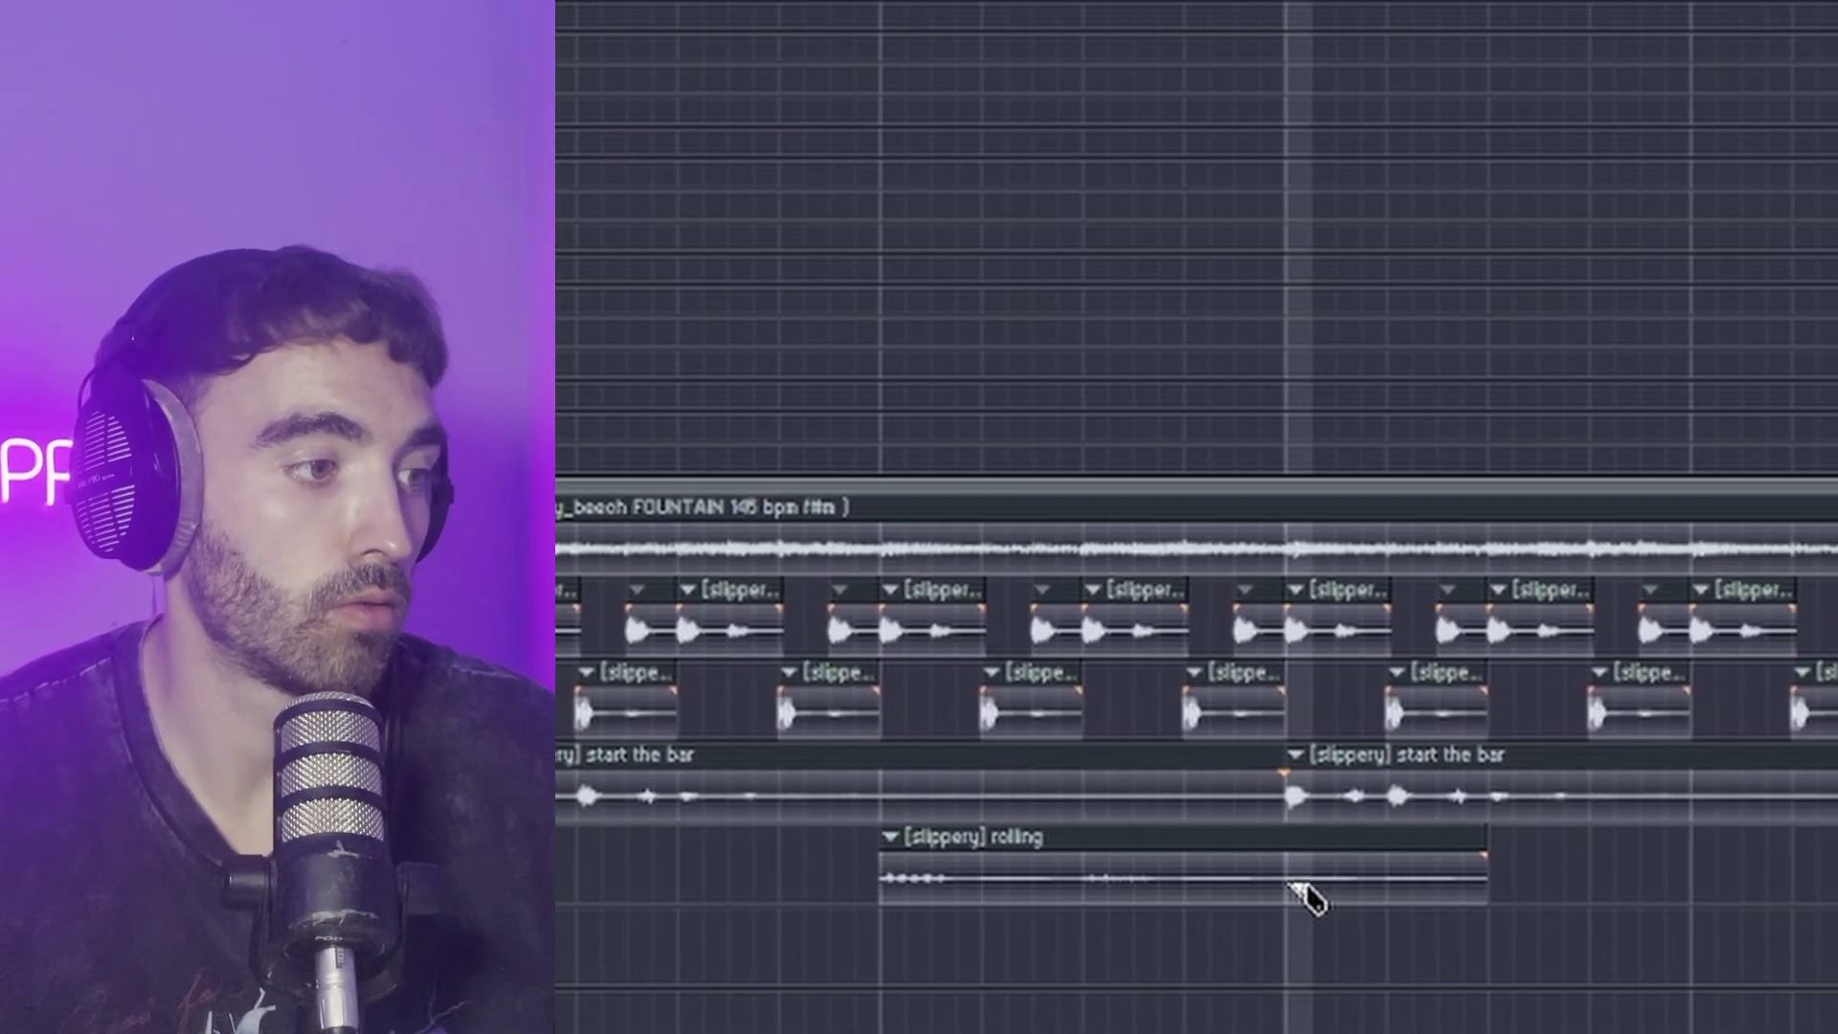
Step: Split the rolling vocal clip and duplicate the Heyy 5 clips after the last one
left_click(1257, 845)
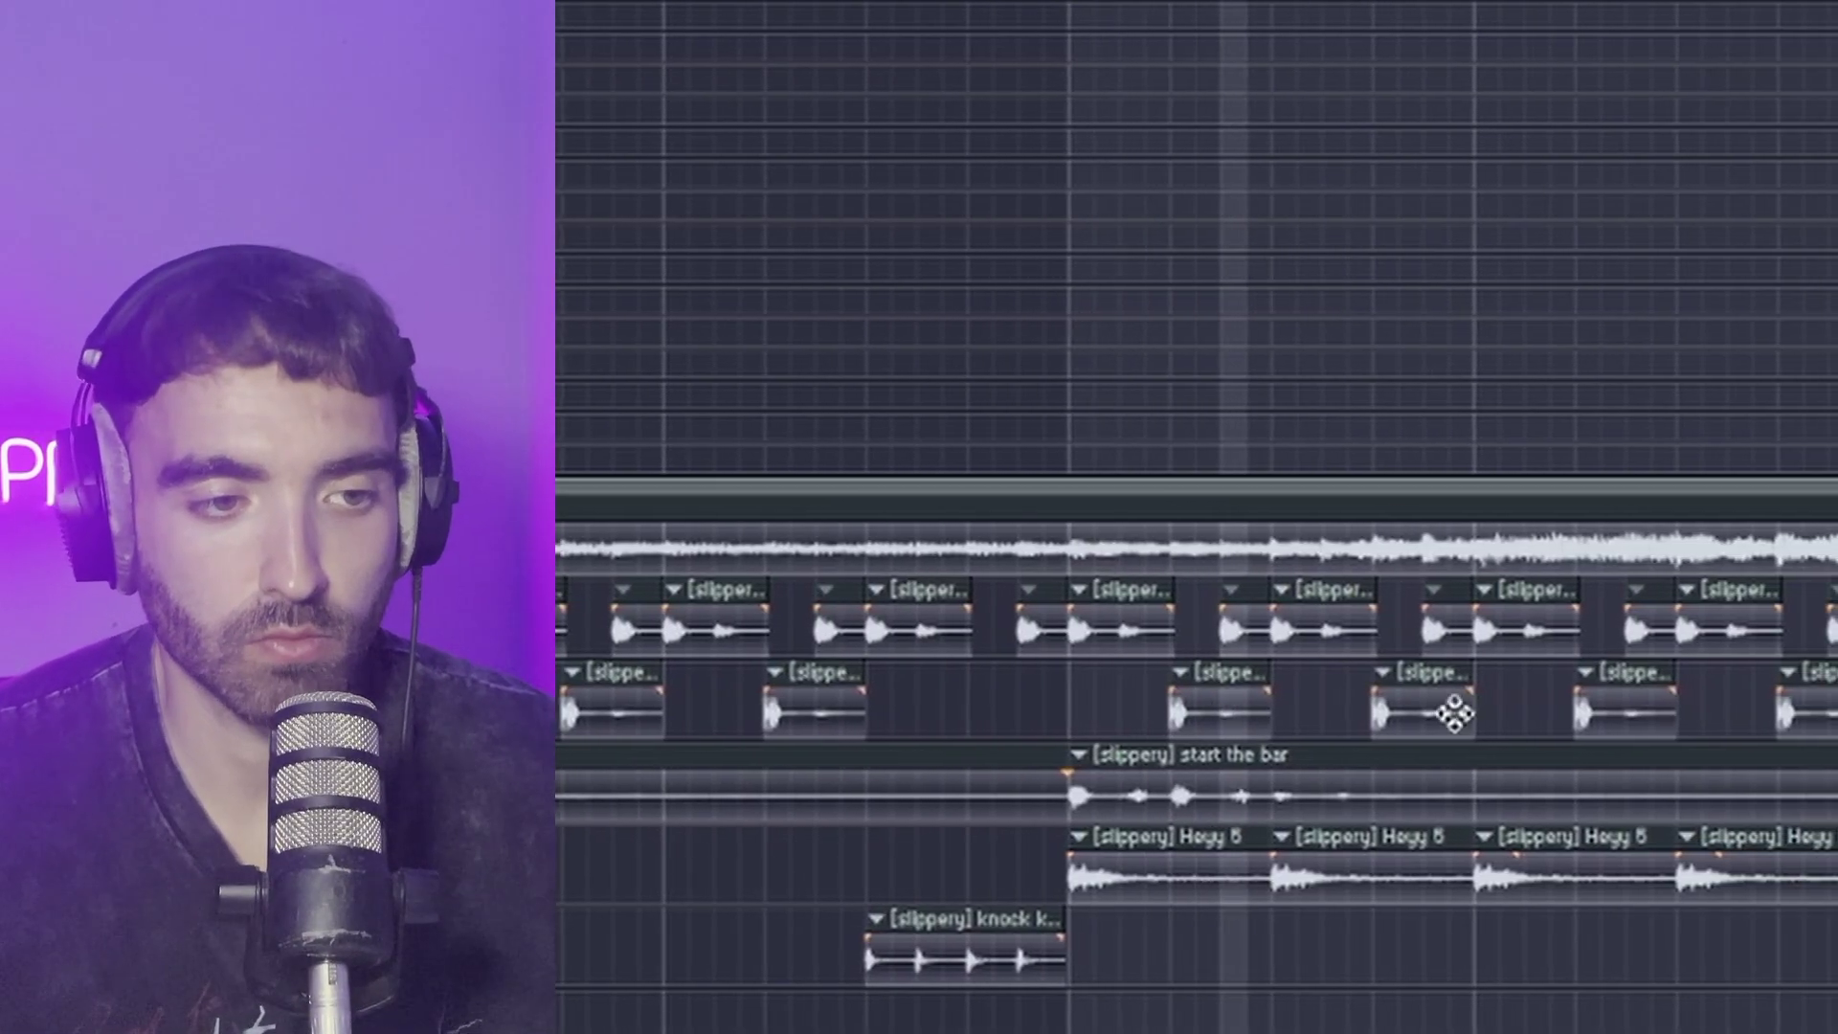
left_click_drag(1834, 901, 1178, 923)
key("ctrl+b")
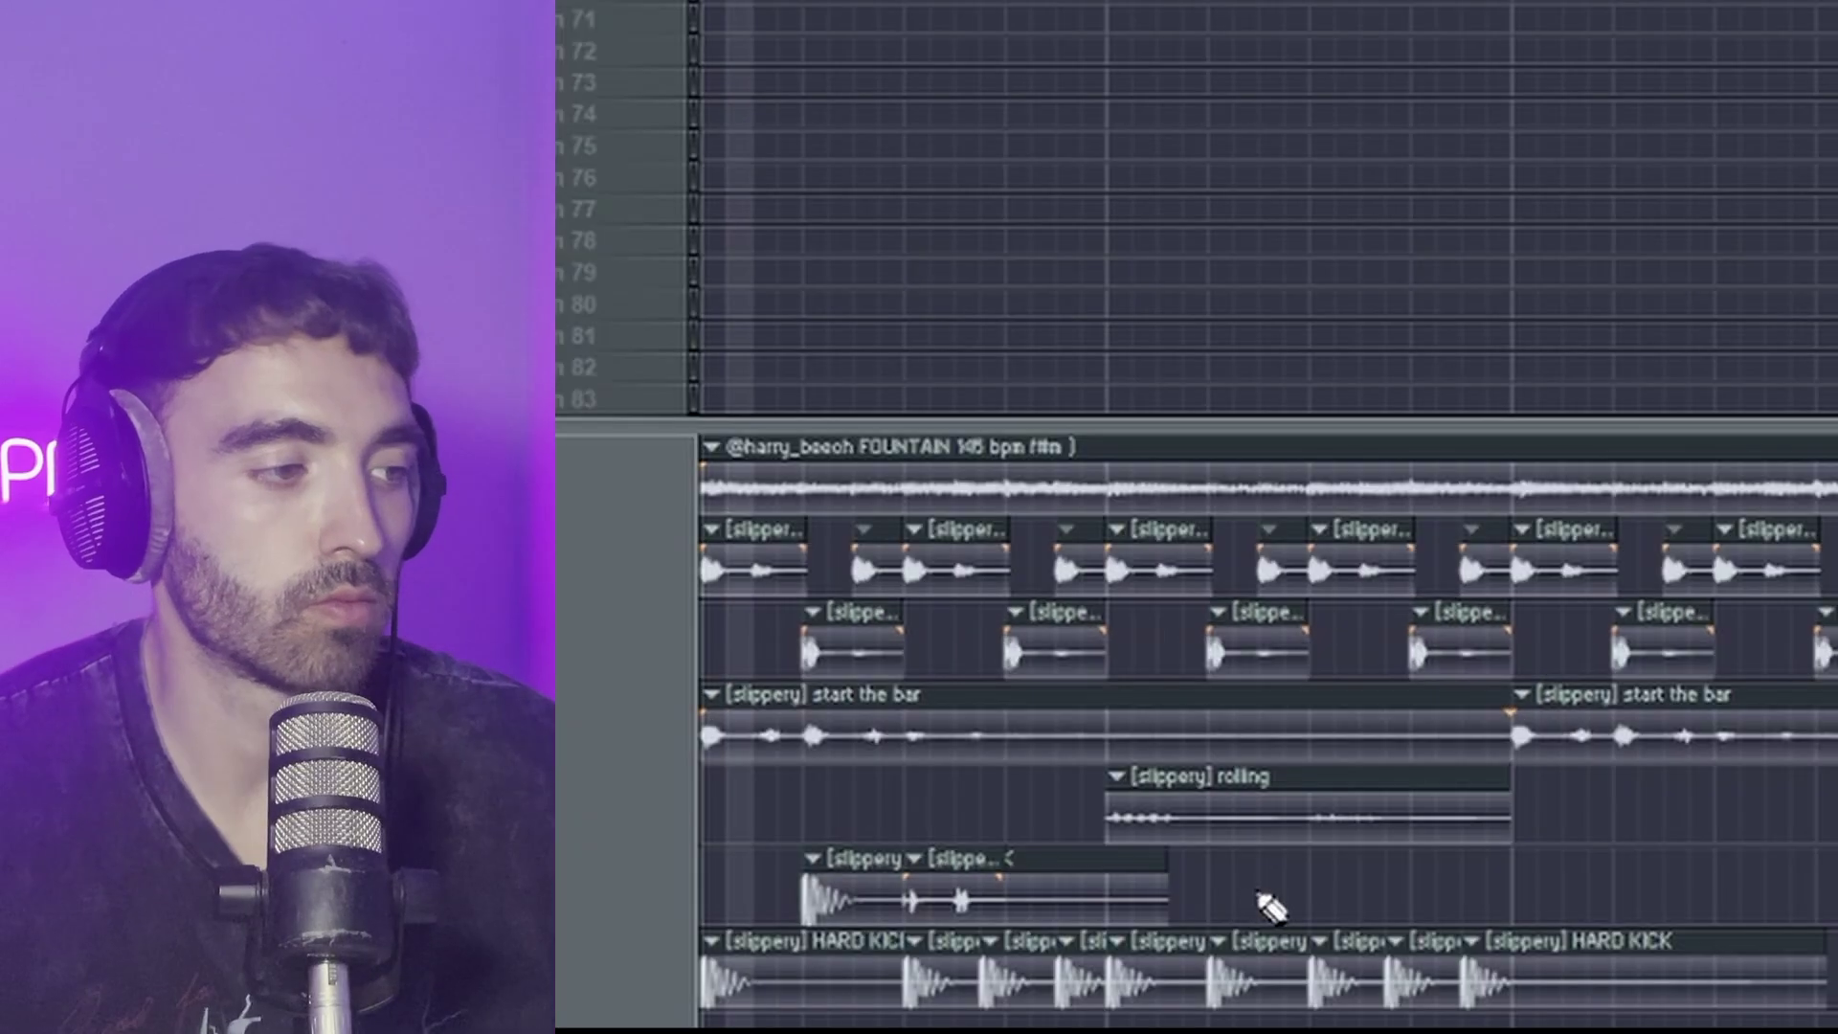
Step: Move a short vocal clip, copy the HARD KICK clips further along, and enlarge the playlist's audio area
left_click_drag(841, 894, 841, 993)
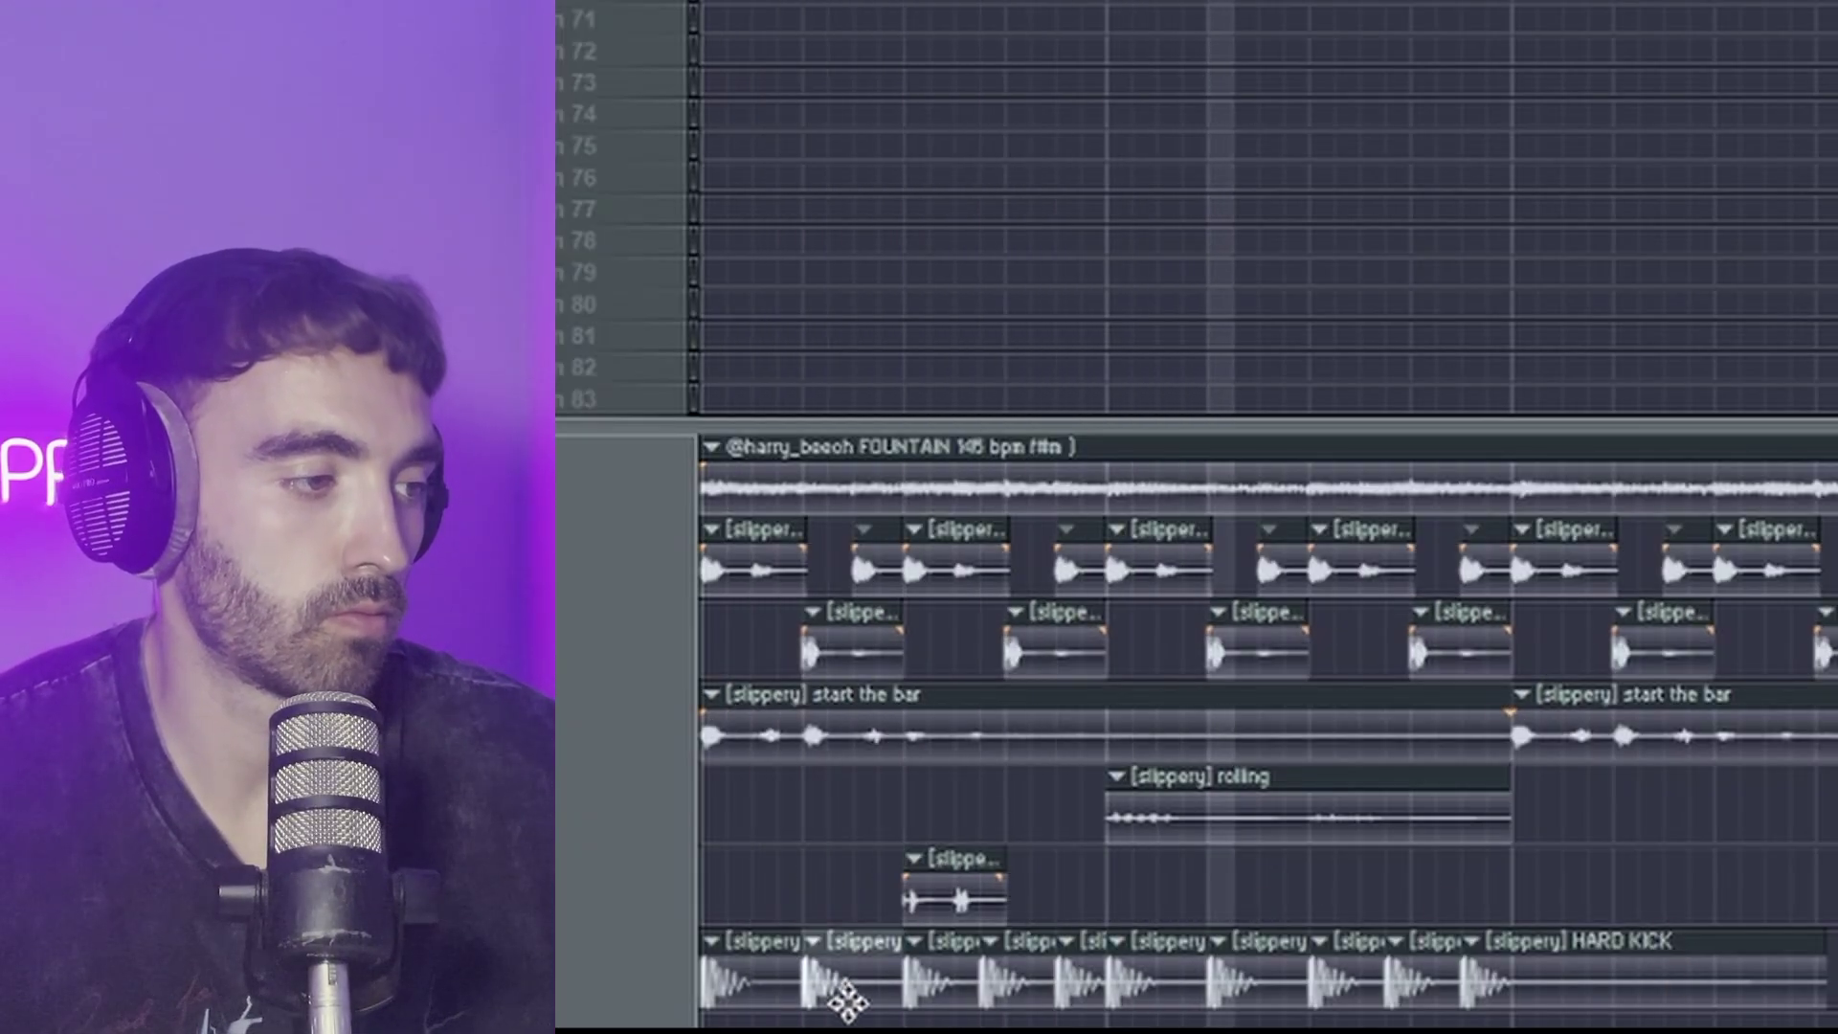
left_click_drag(1478, 977, 895, 976)
left_click_drag(769, 977, 837, 993)
left_click(838, 993)
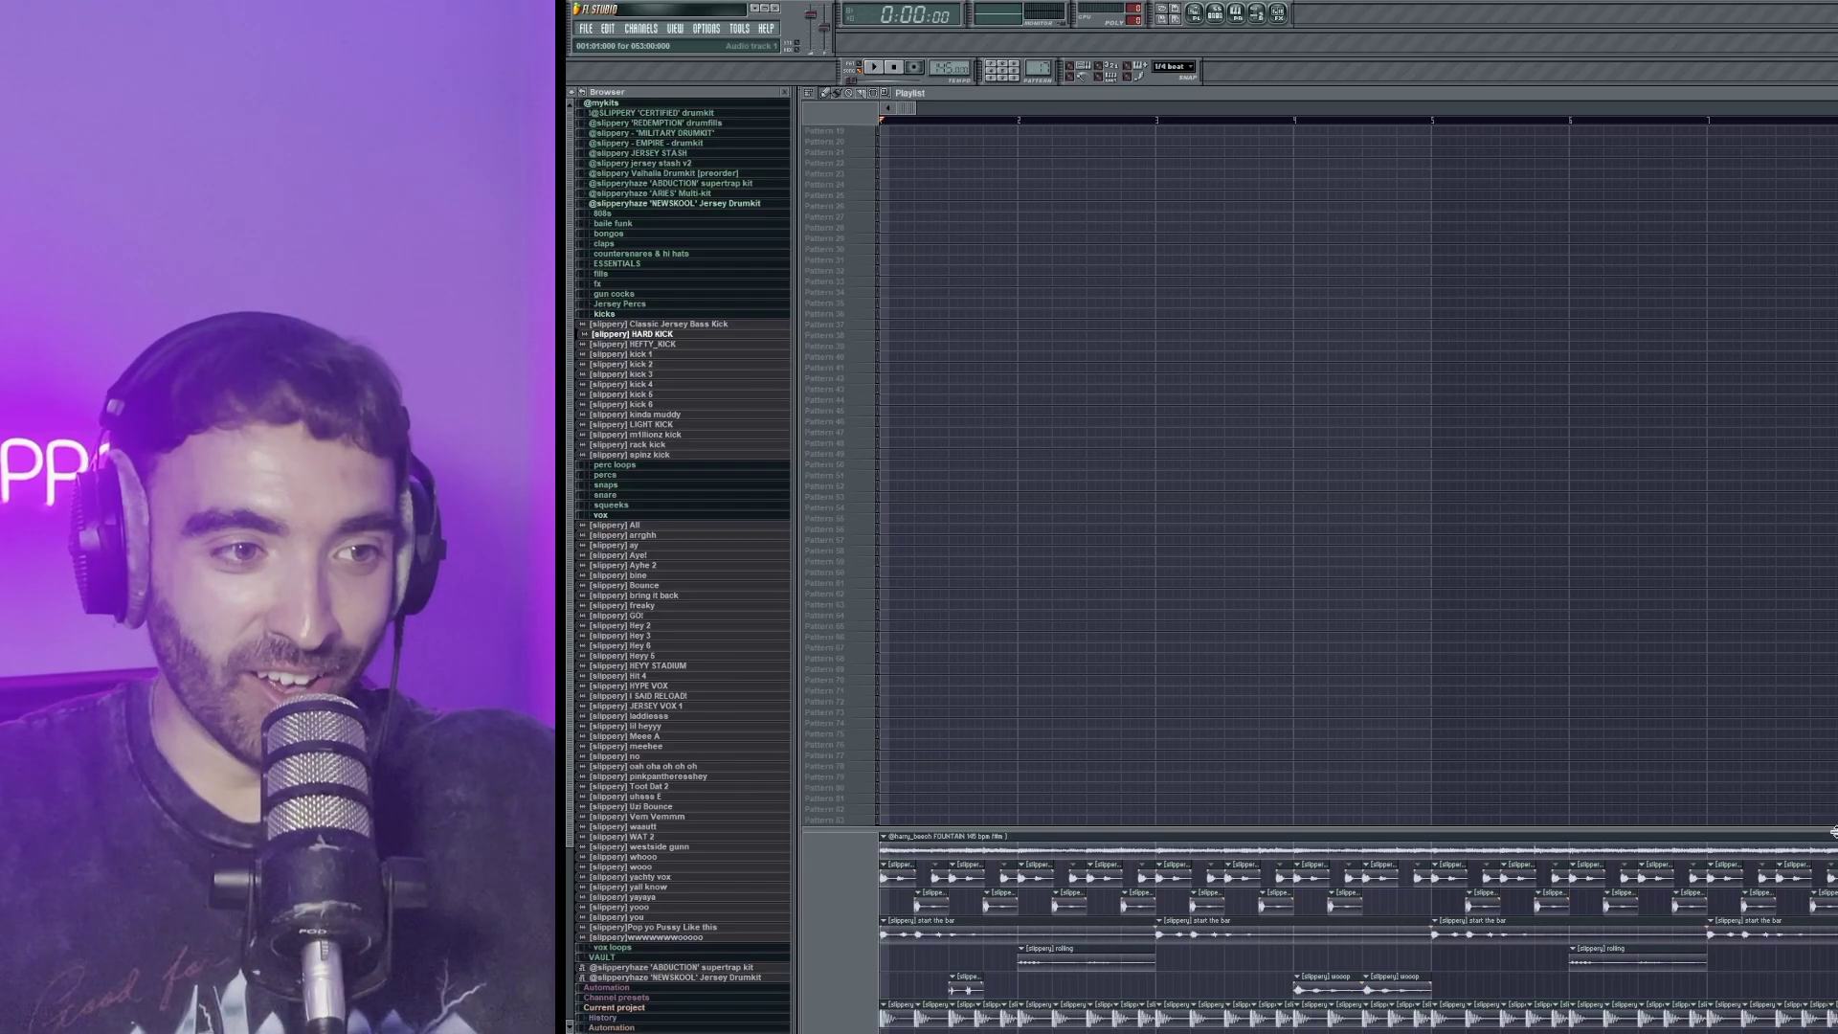
left_click_drag(1788, 842, 1366, 570)
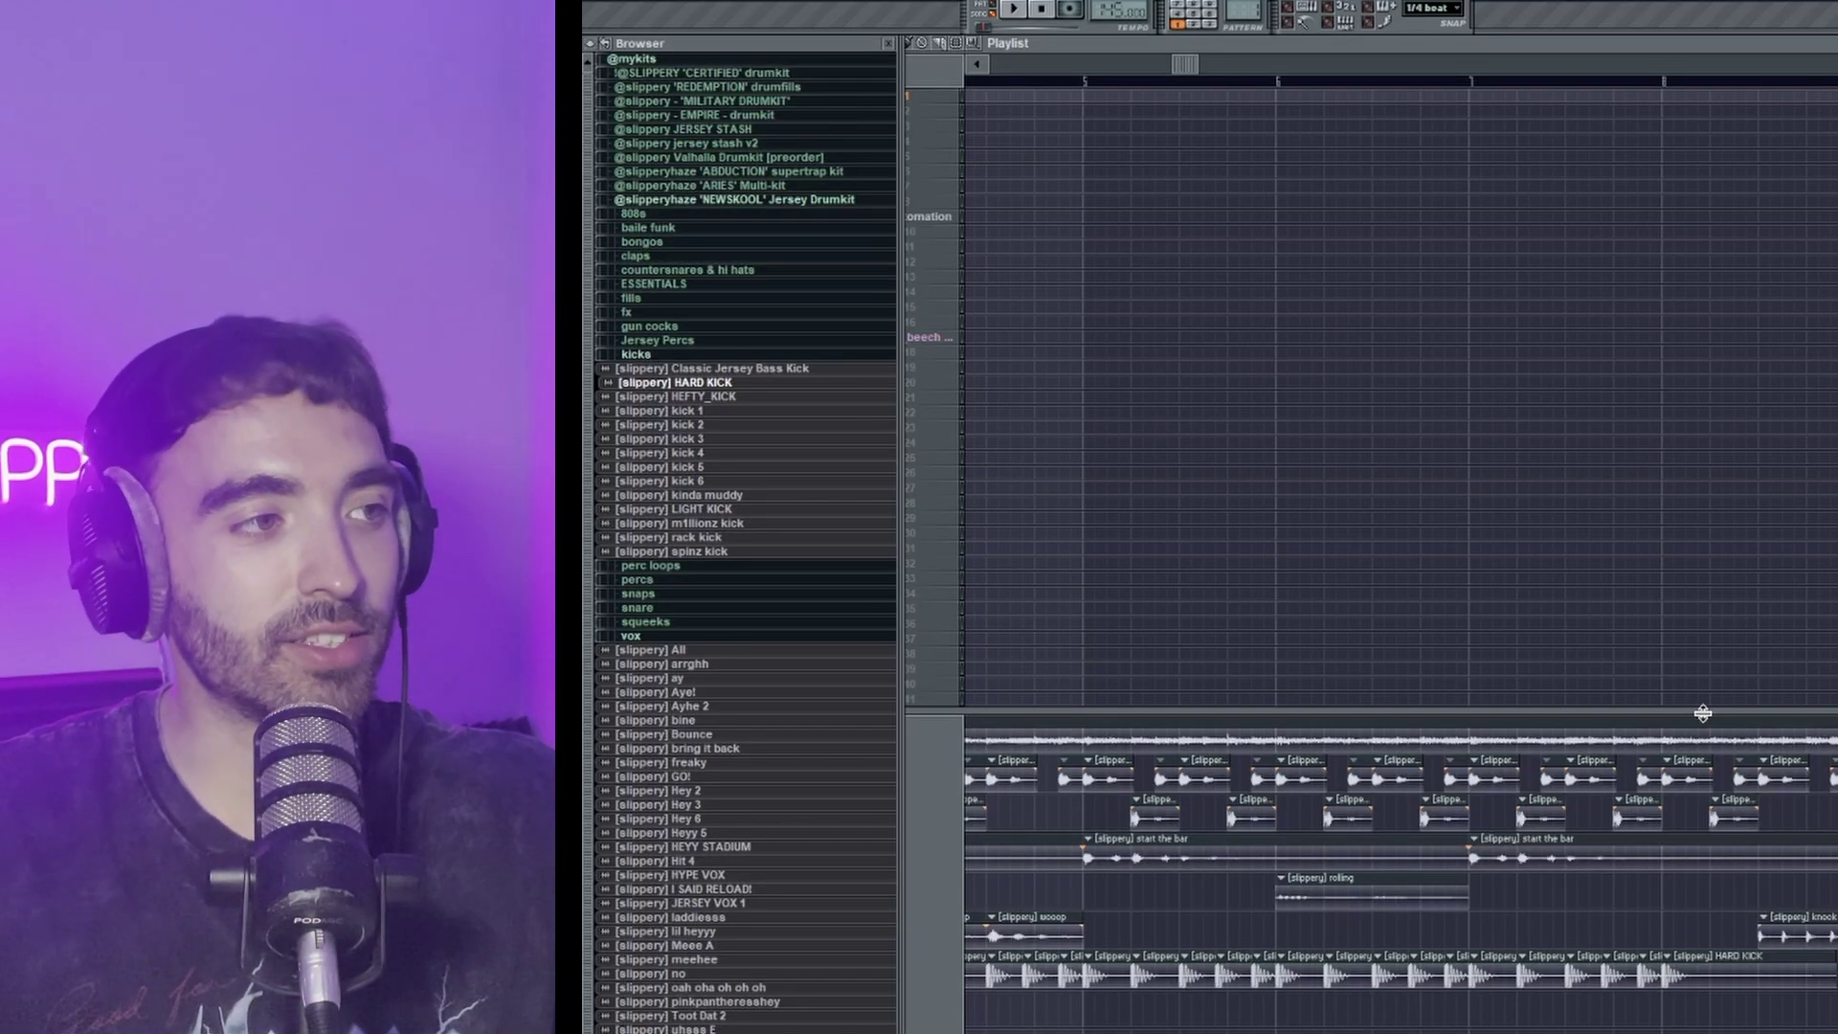
left_click_drag(1702, 713, 1701, 684)
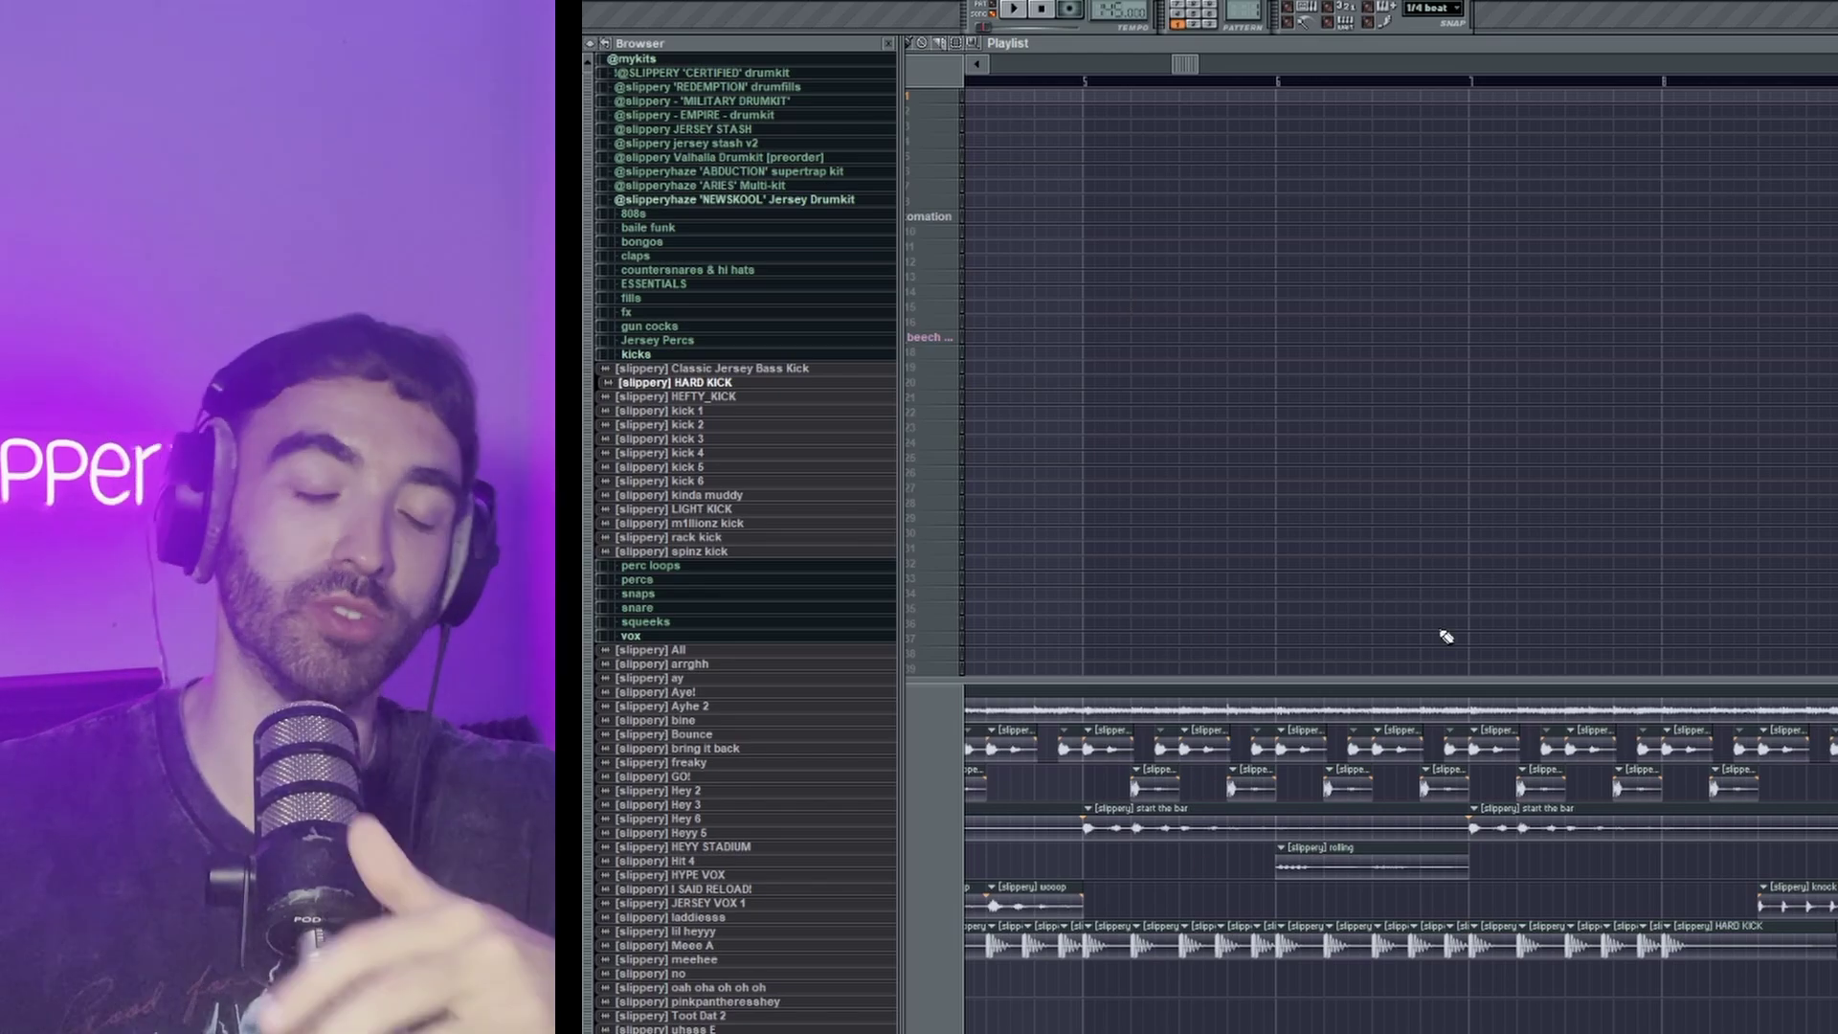